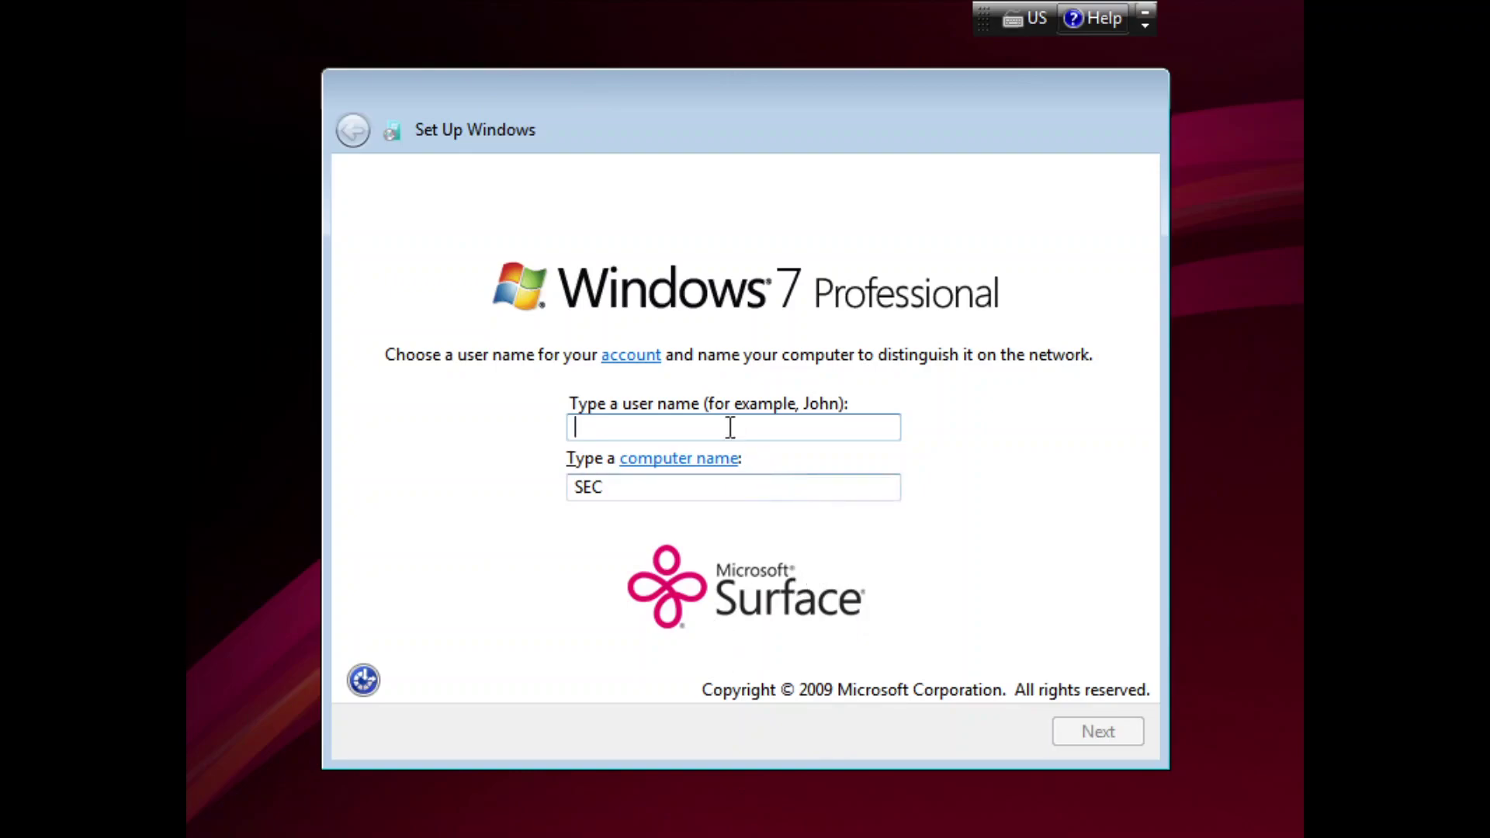
Step: Enter a user name for the new account and continue without a password
text(orbitron)
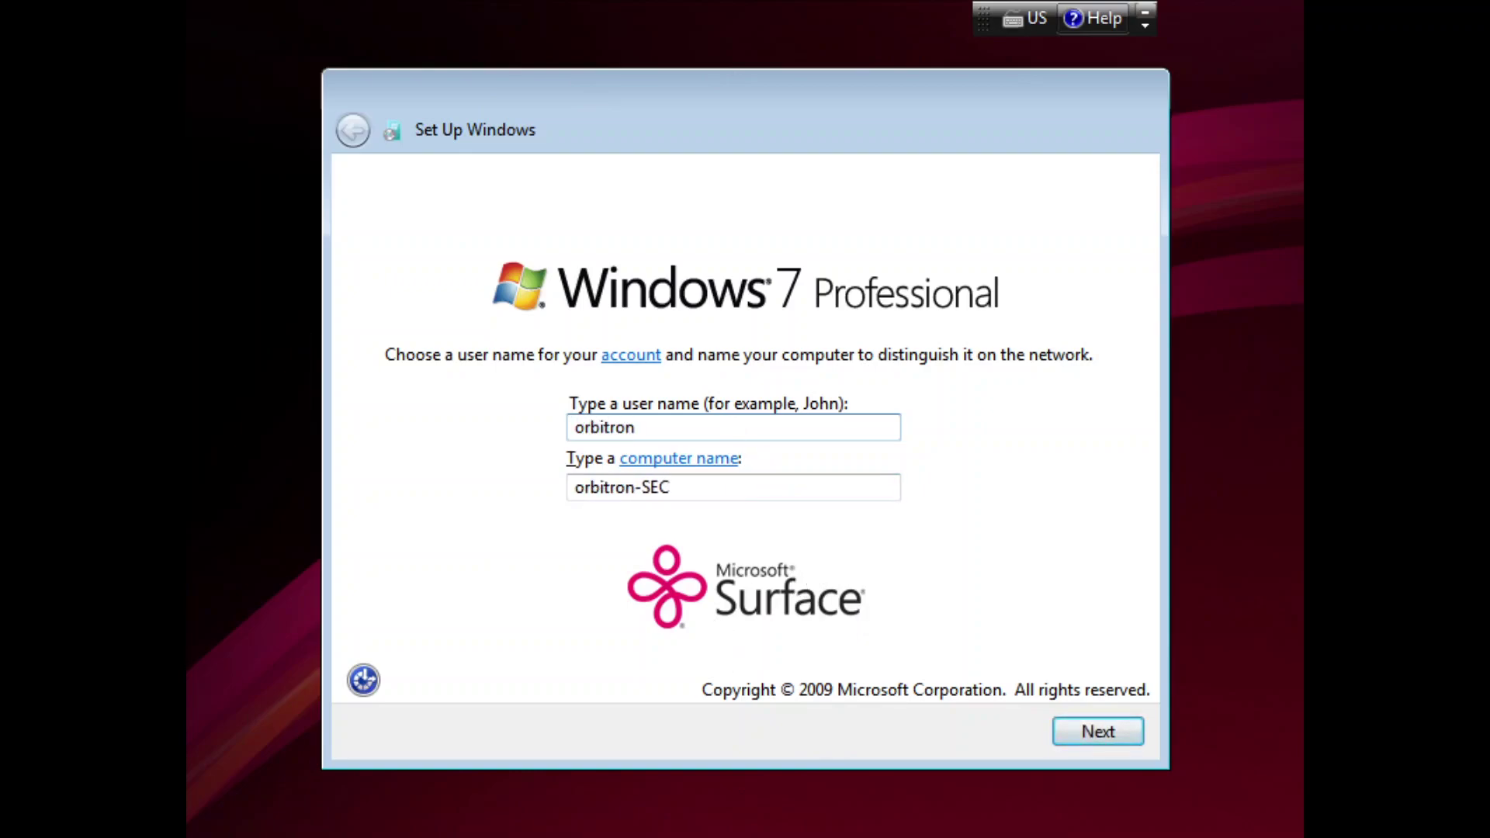
click(1069, 733)
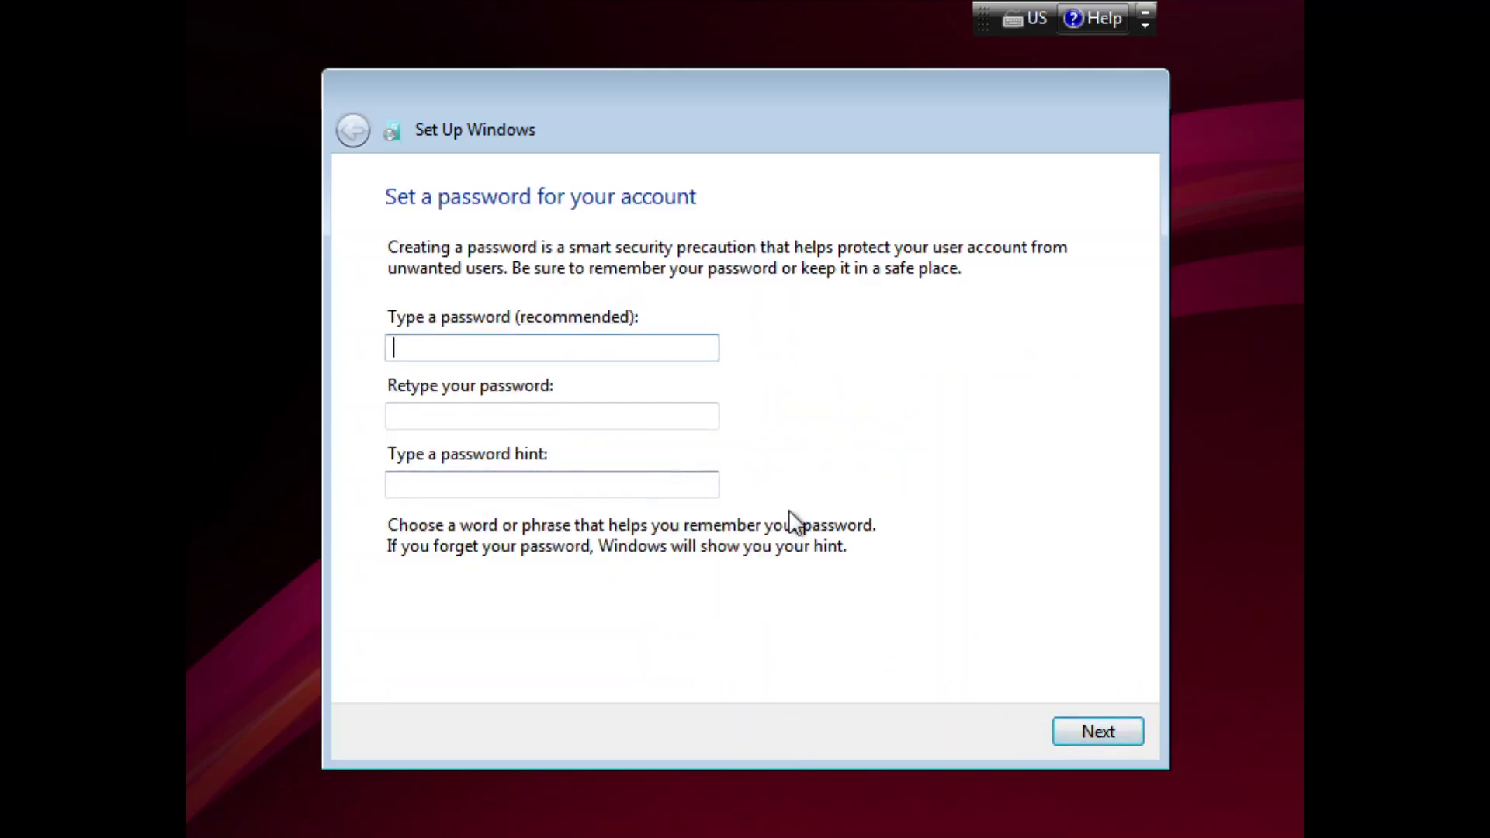
click(1138, 731)
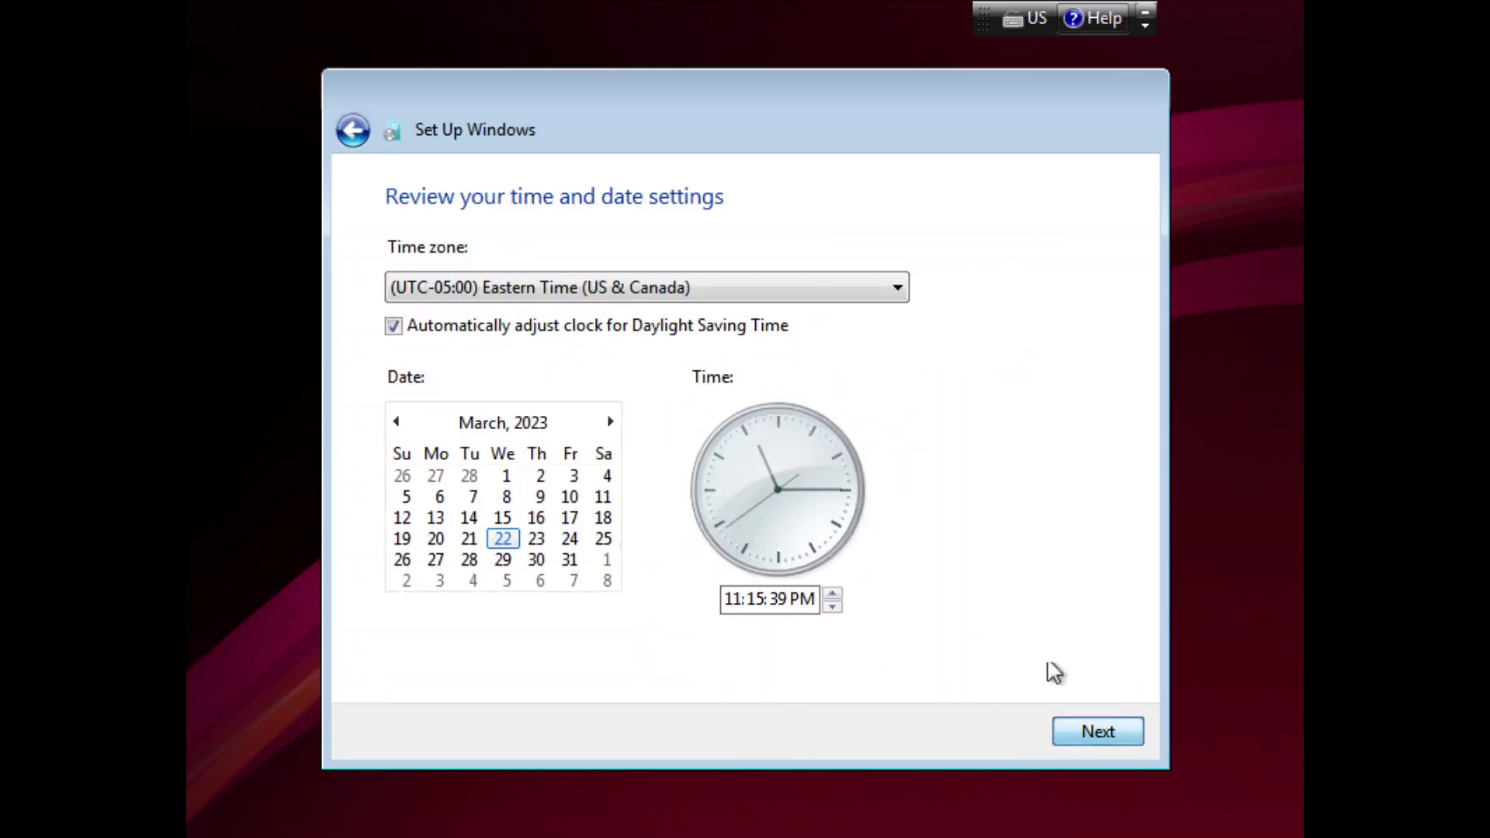
Step: Set the time zone to Pacific Time (US & Canada) and continue to network location
click(733, 292)
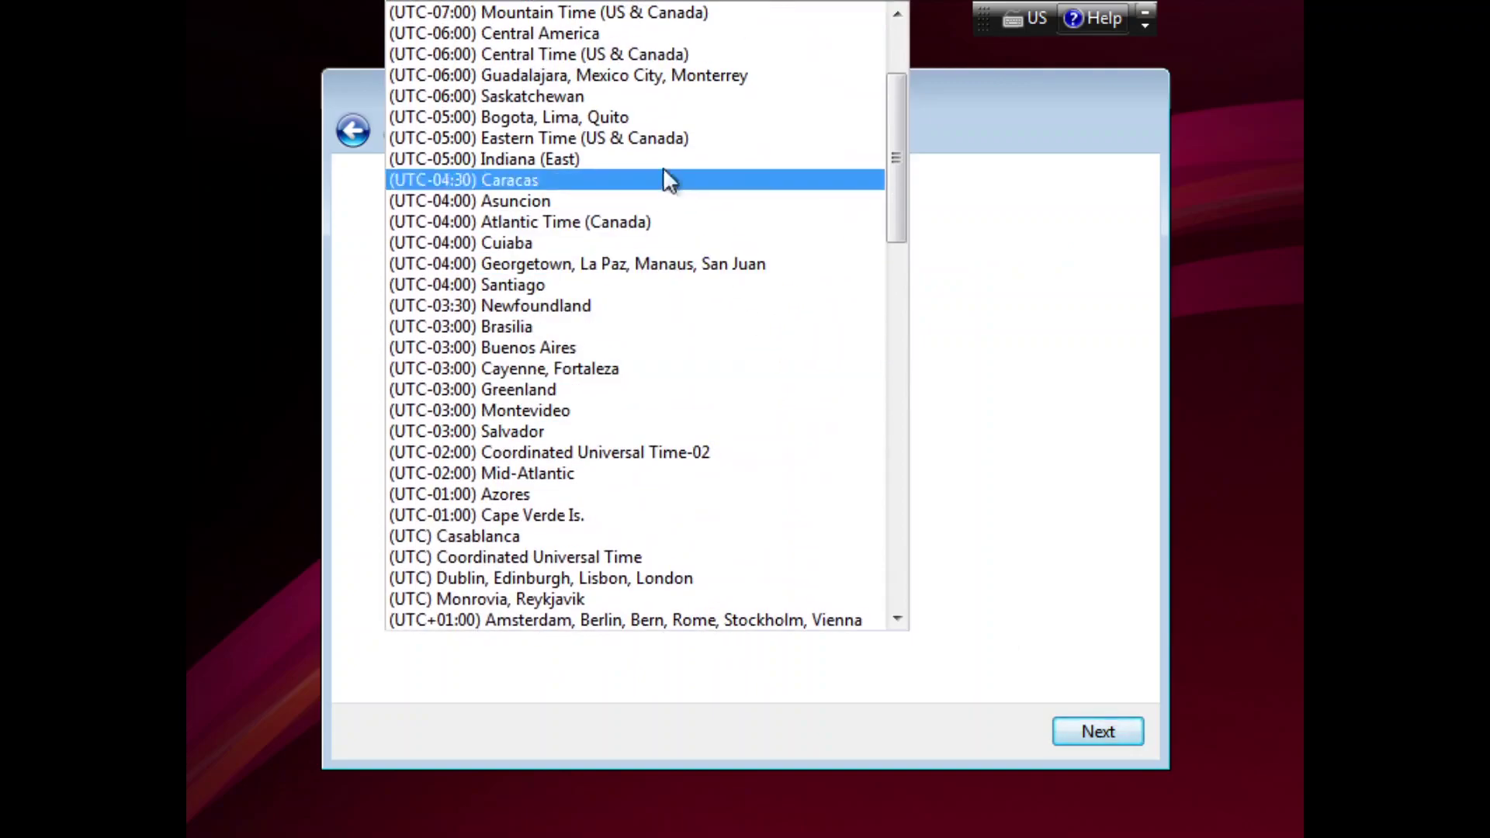
scroll(557, 69, up, 1)
click(535, 14)
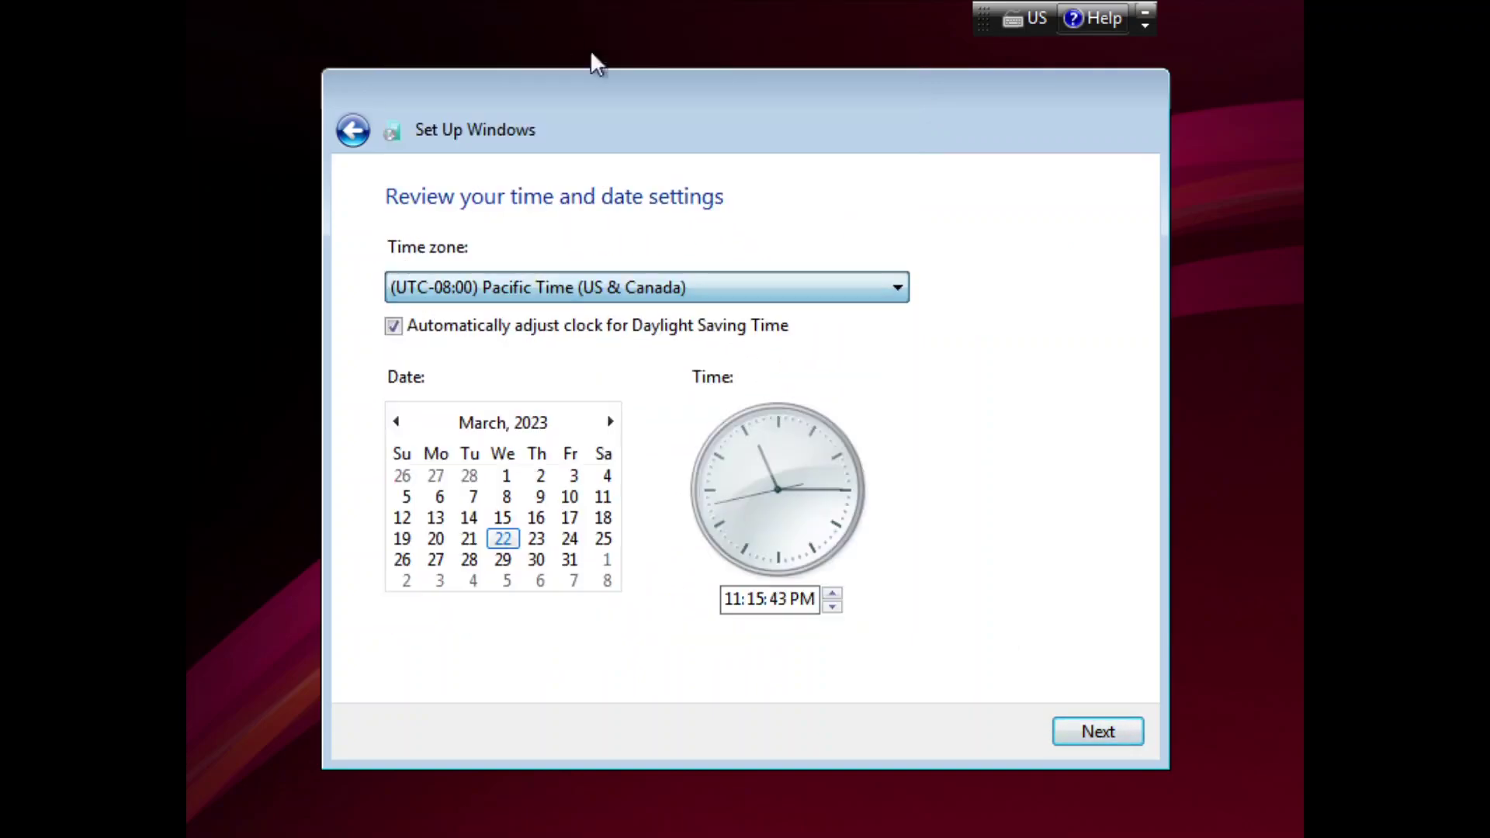
click(1115, 733)
Step: Choose Home network as the network location
click(656, 362)
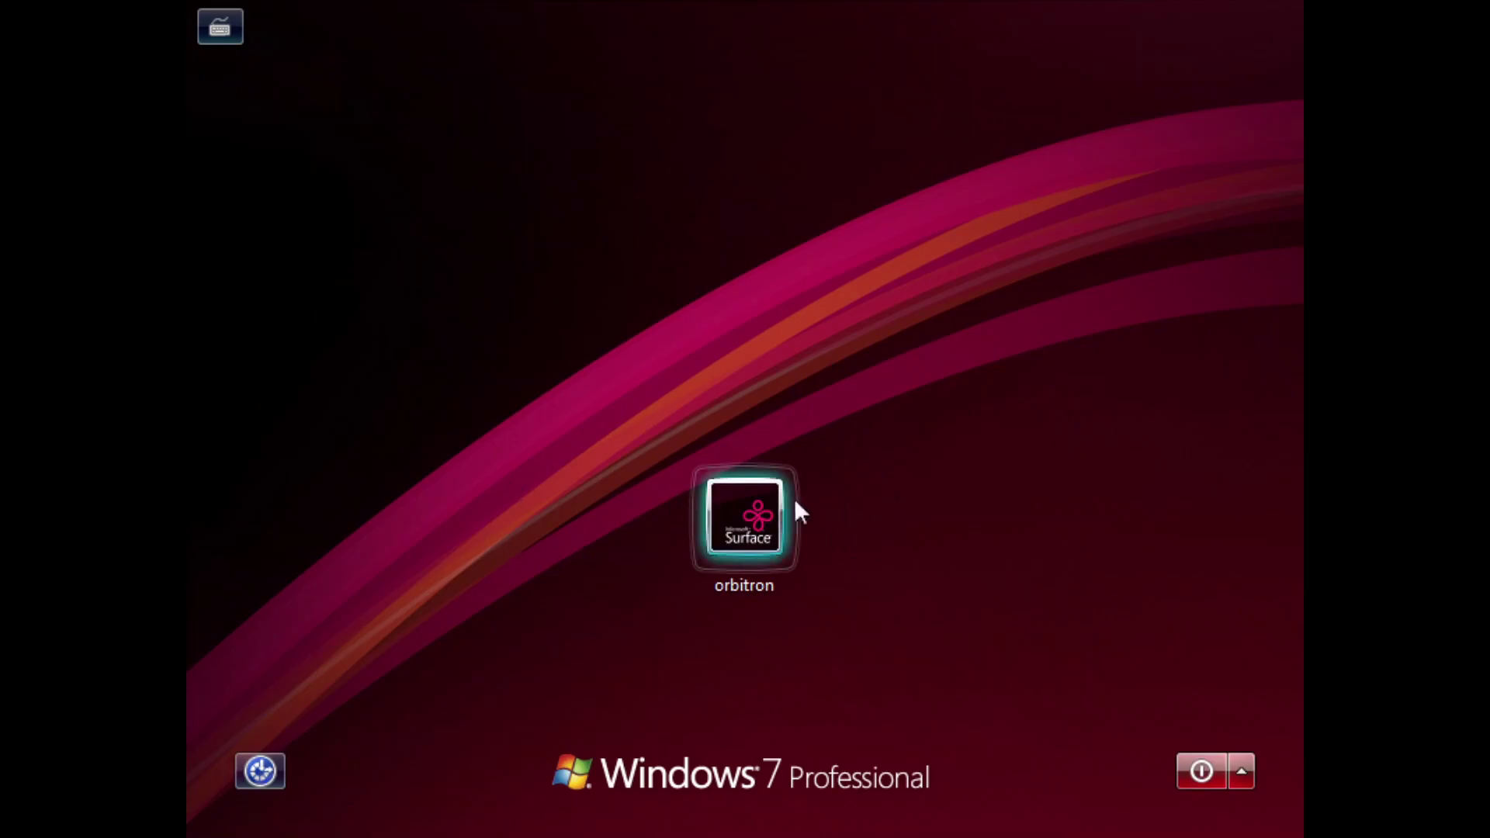
Step: Sign in to the newly created user account from the logon screen
click(753, 529)
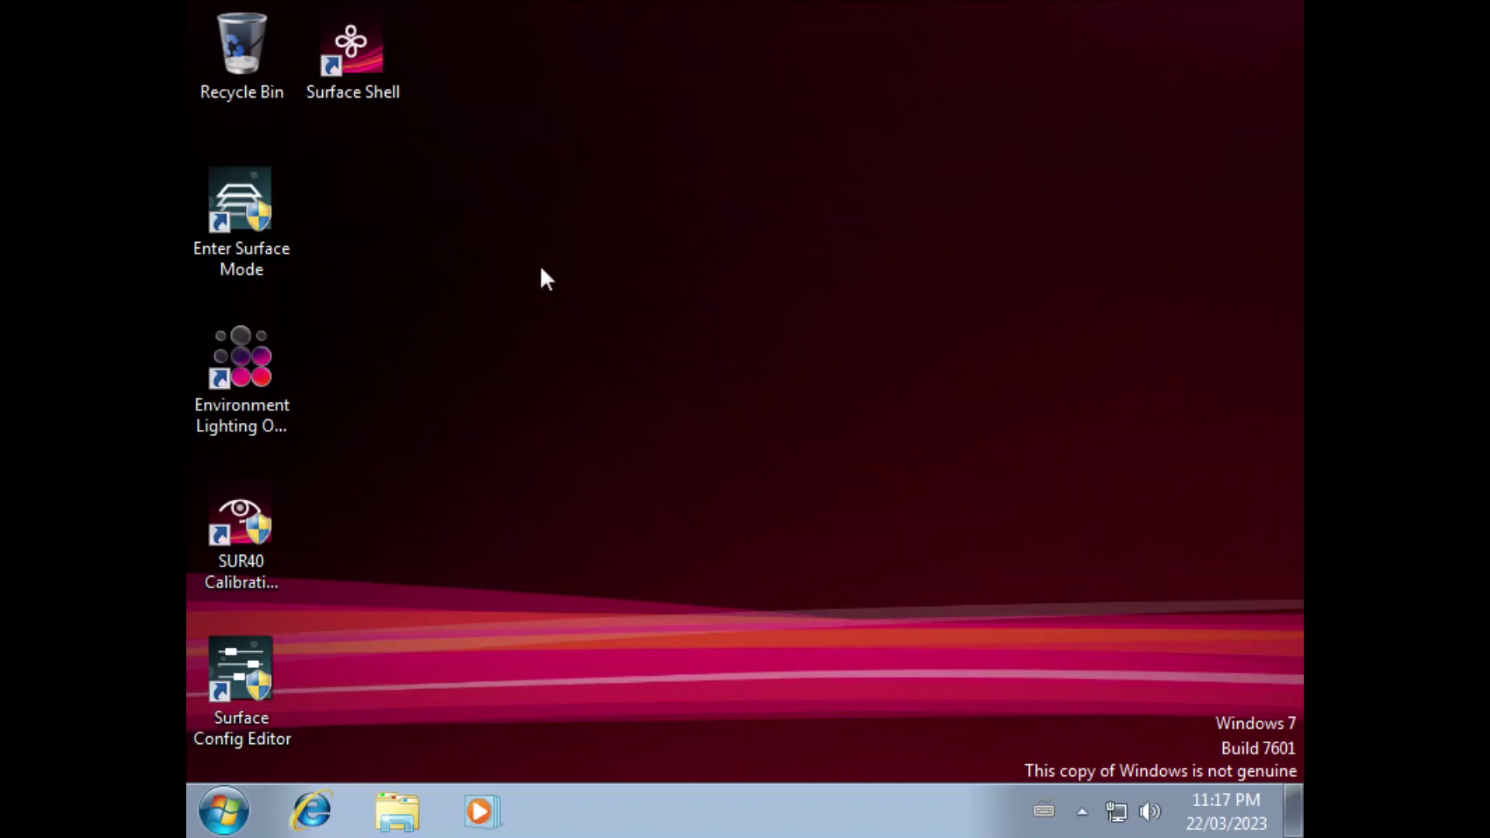
Step: Open Personalize from the desktop's shortcut menu, then close it
right_click(477, 244)
click(534, 535)
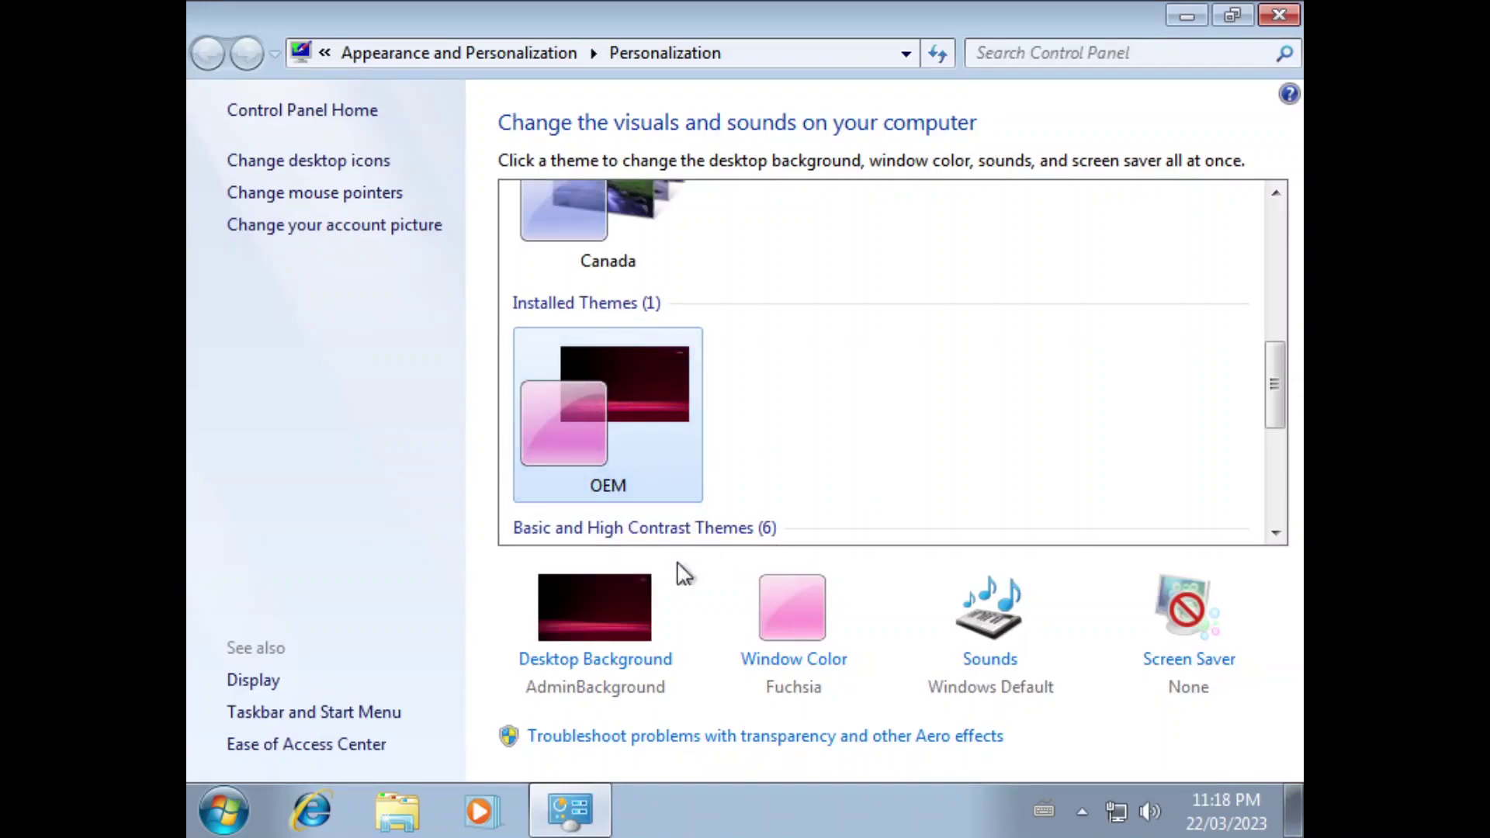
click(1277, 22)
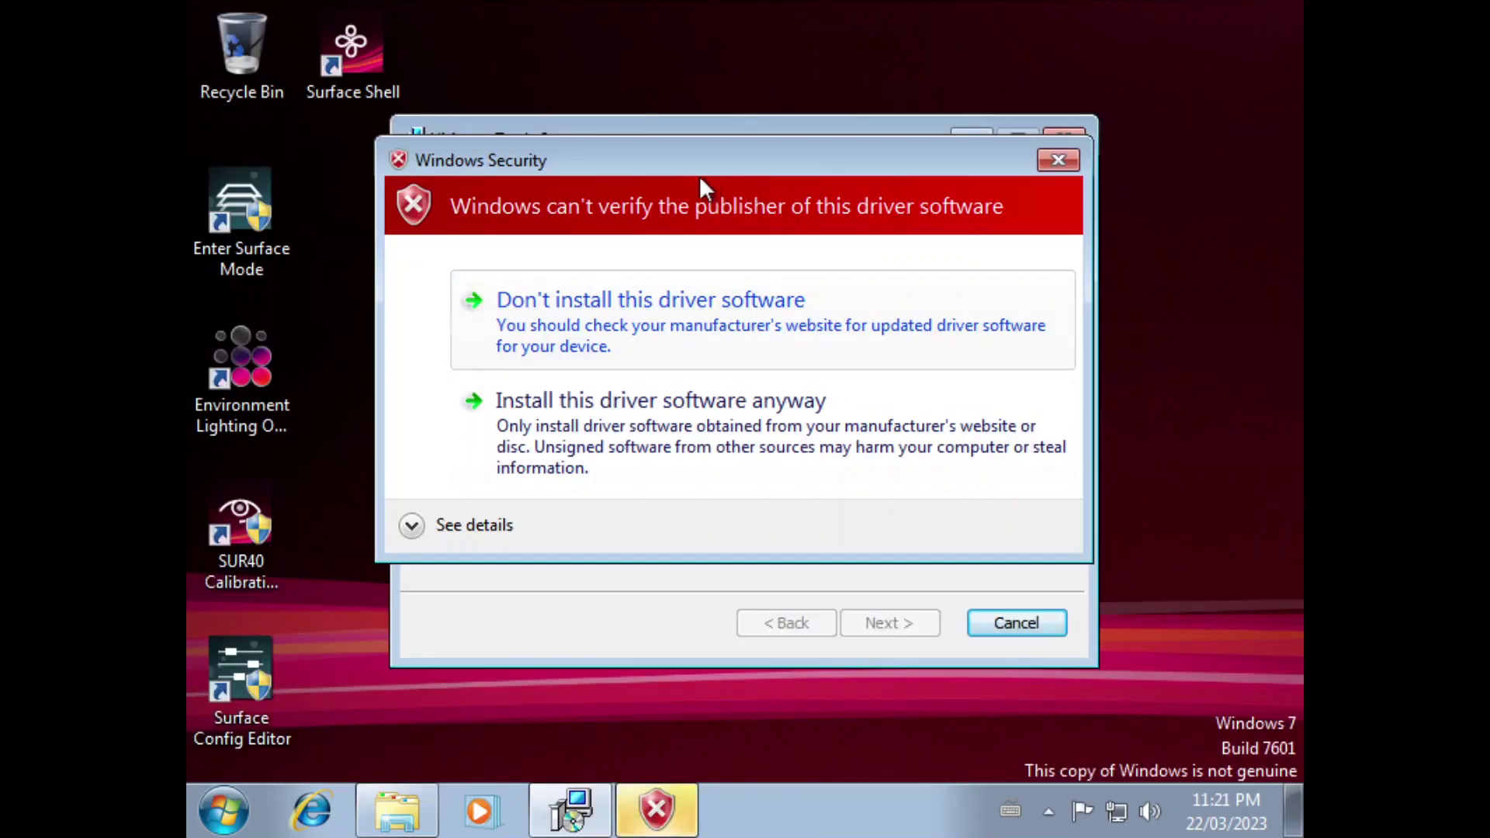
Step: Allow the first unsigned driver and acknowledge the VSock driver failure
drag(700, 175, 677, 294)
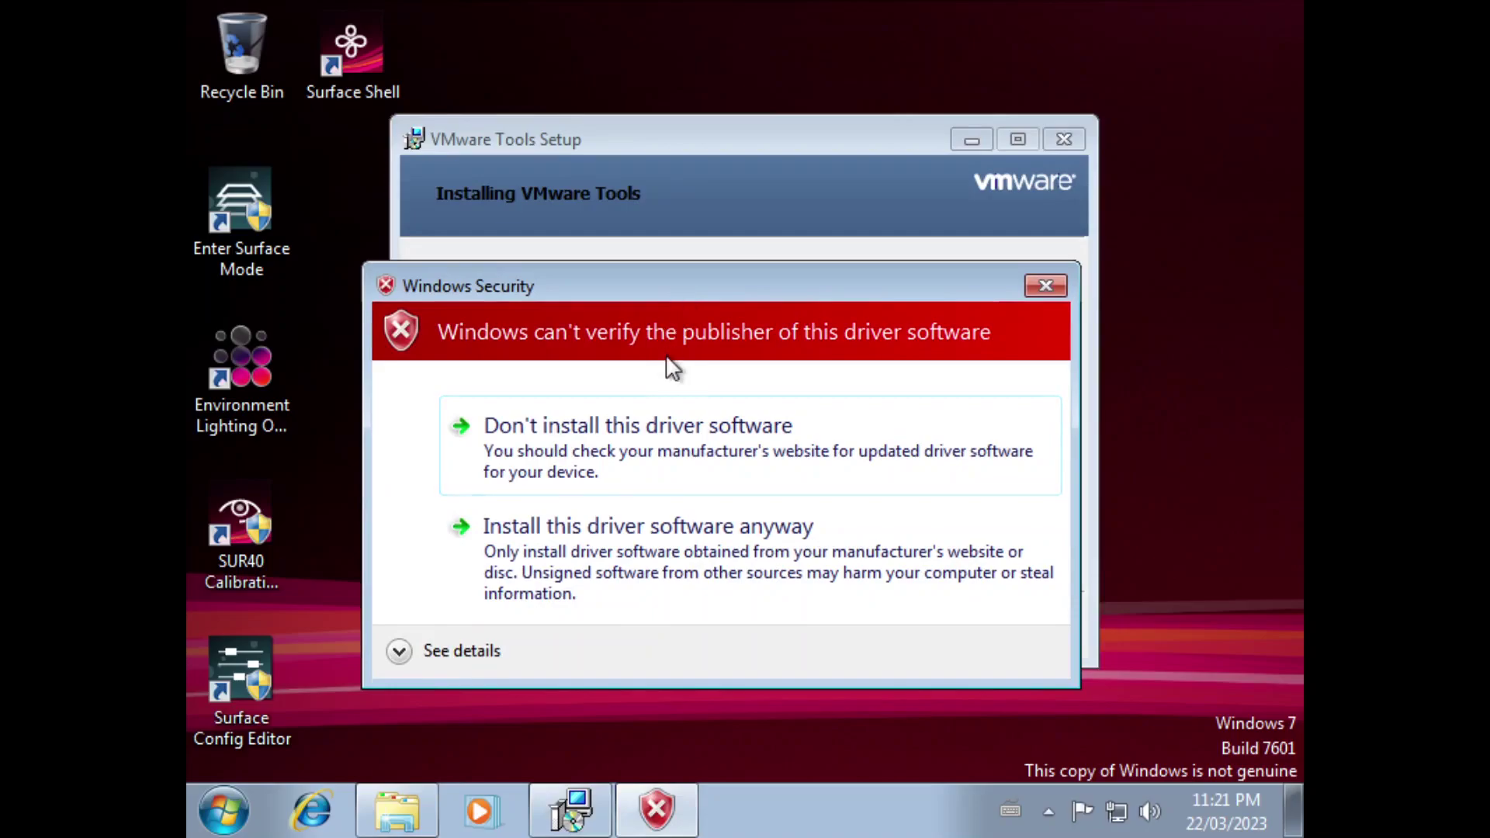
click(679, 527)
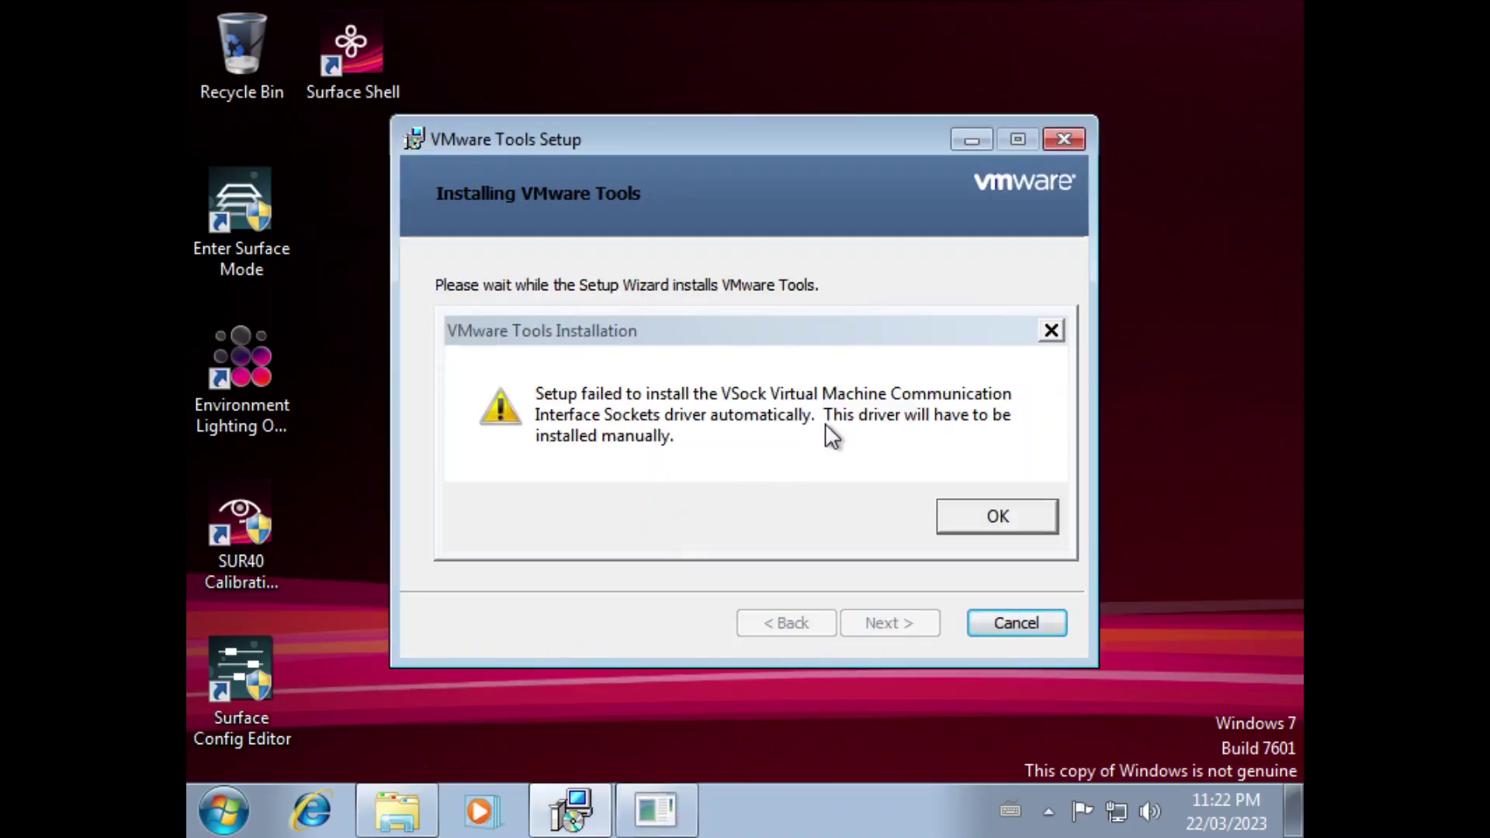
click(1000, 514)
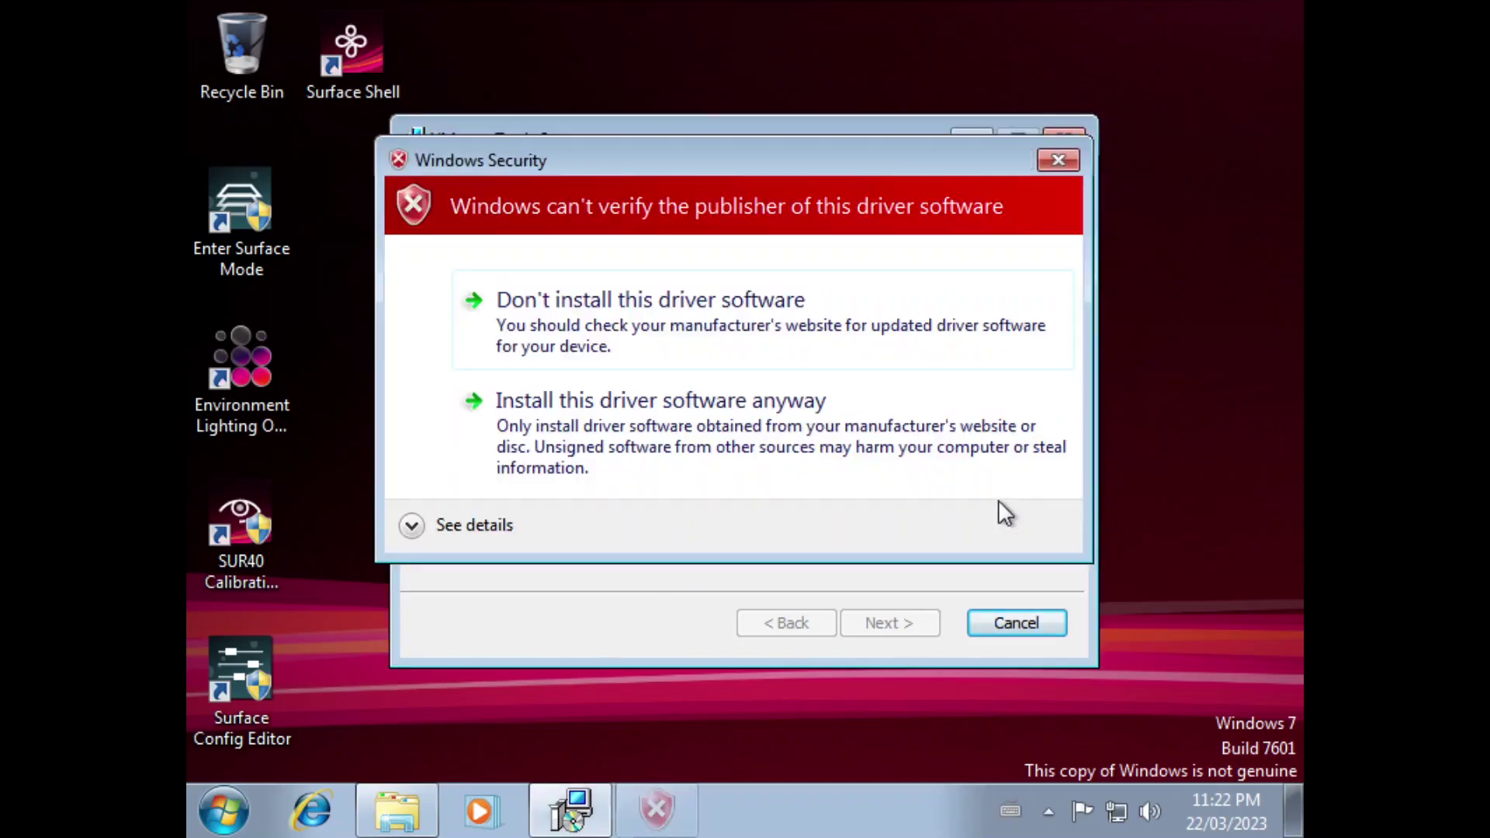
Step: Allow the remaining unsigned drivers, acknowledge the Memory Control failure, and exit setup
click(961, 461)
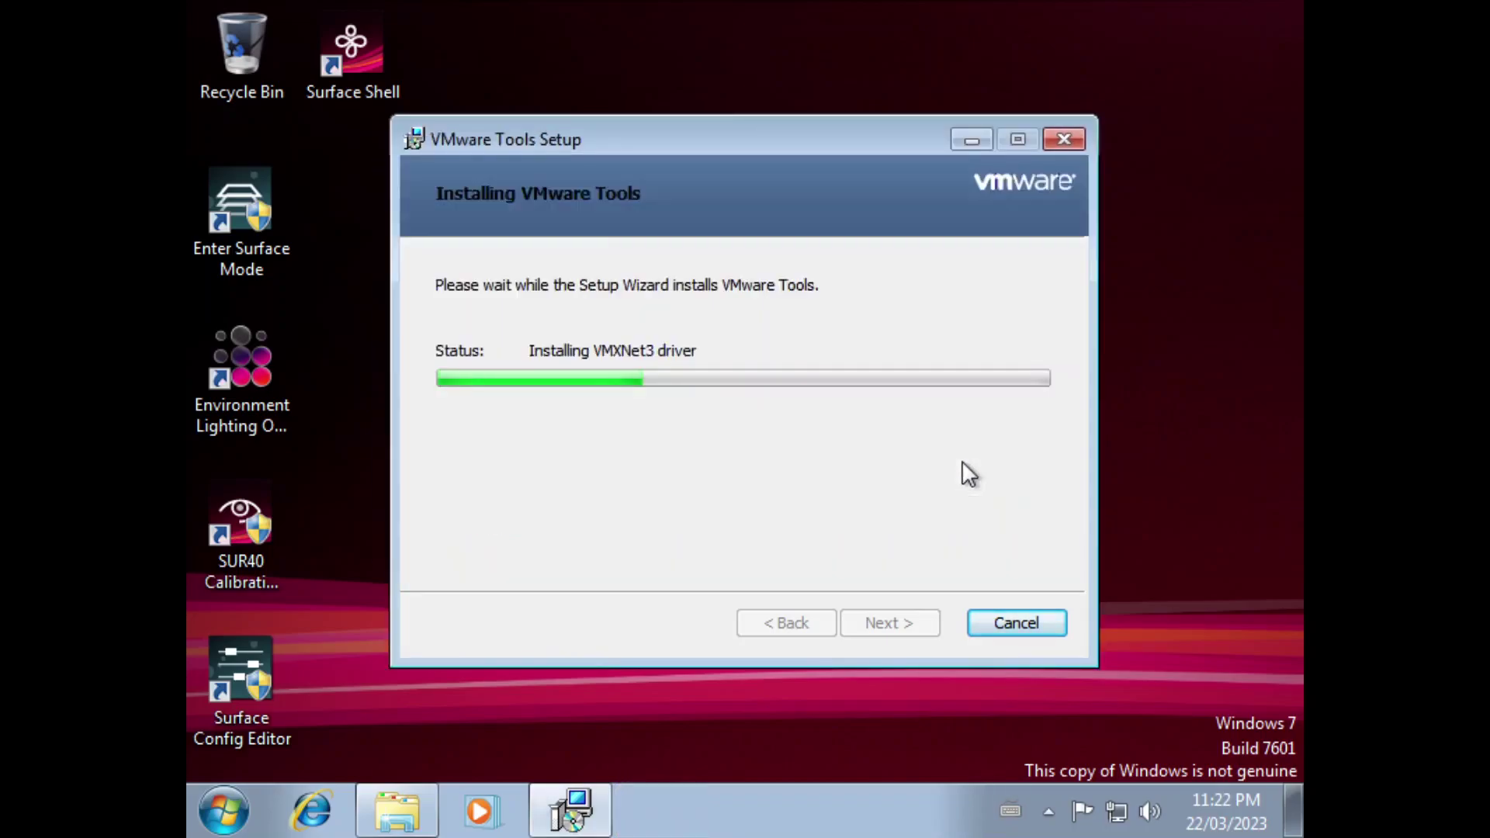
click(961, 461)
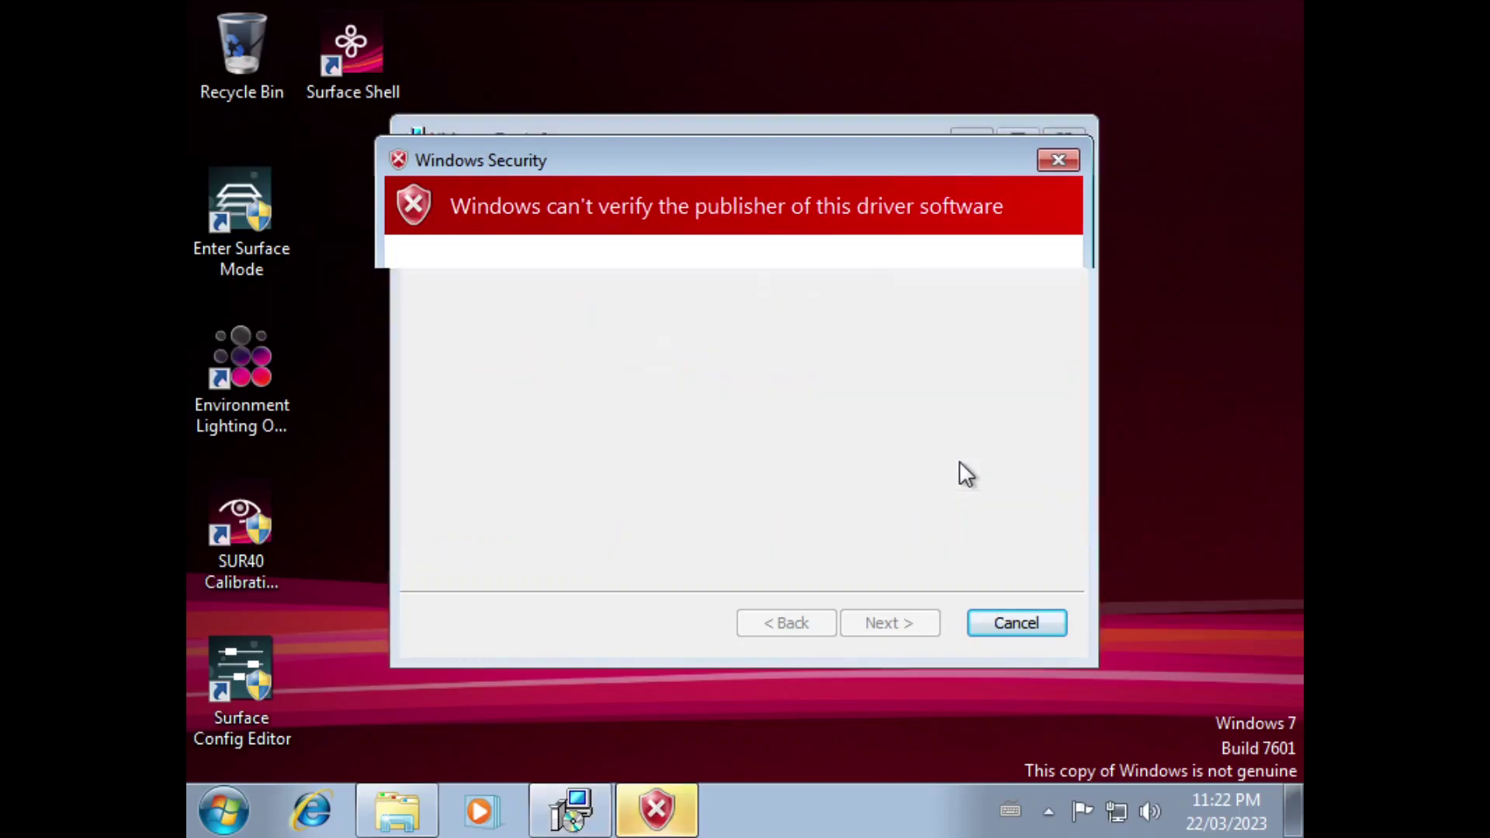
click(960, 462)
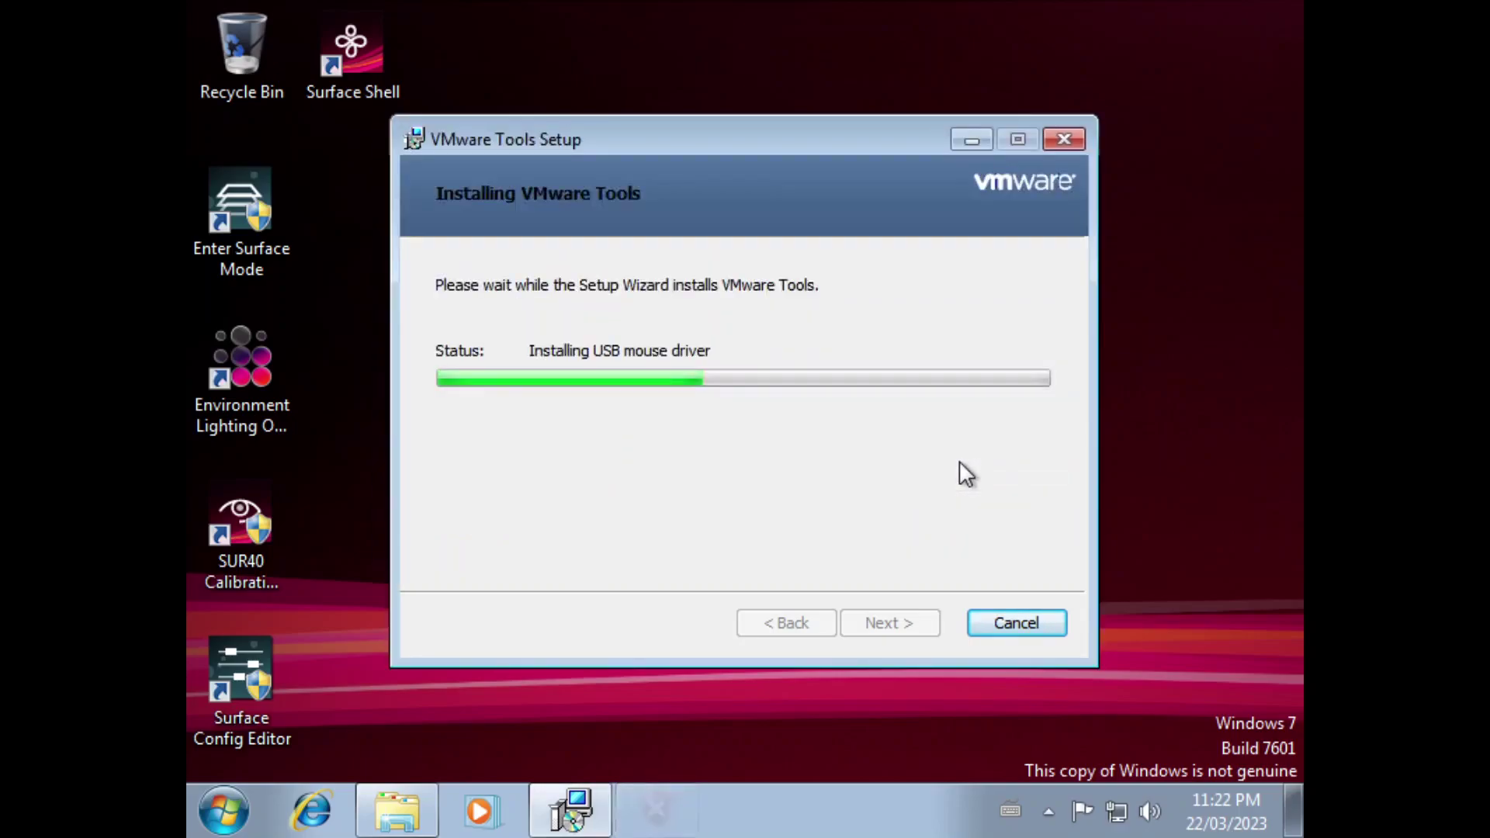
click(716, 459)
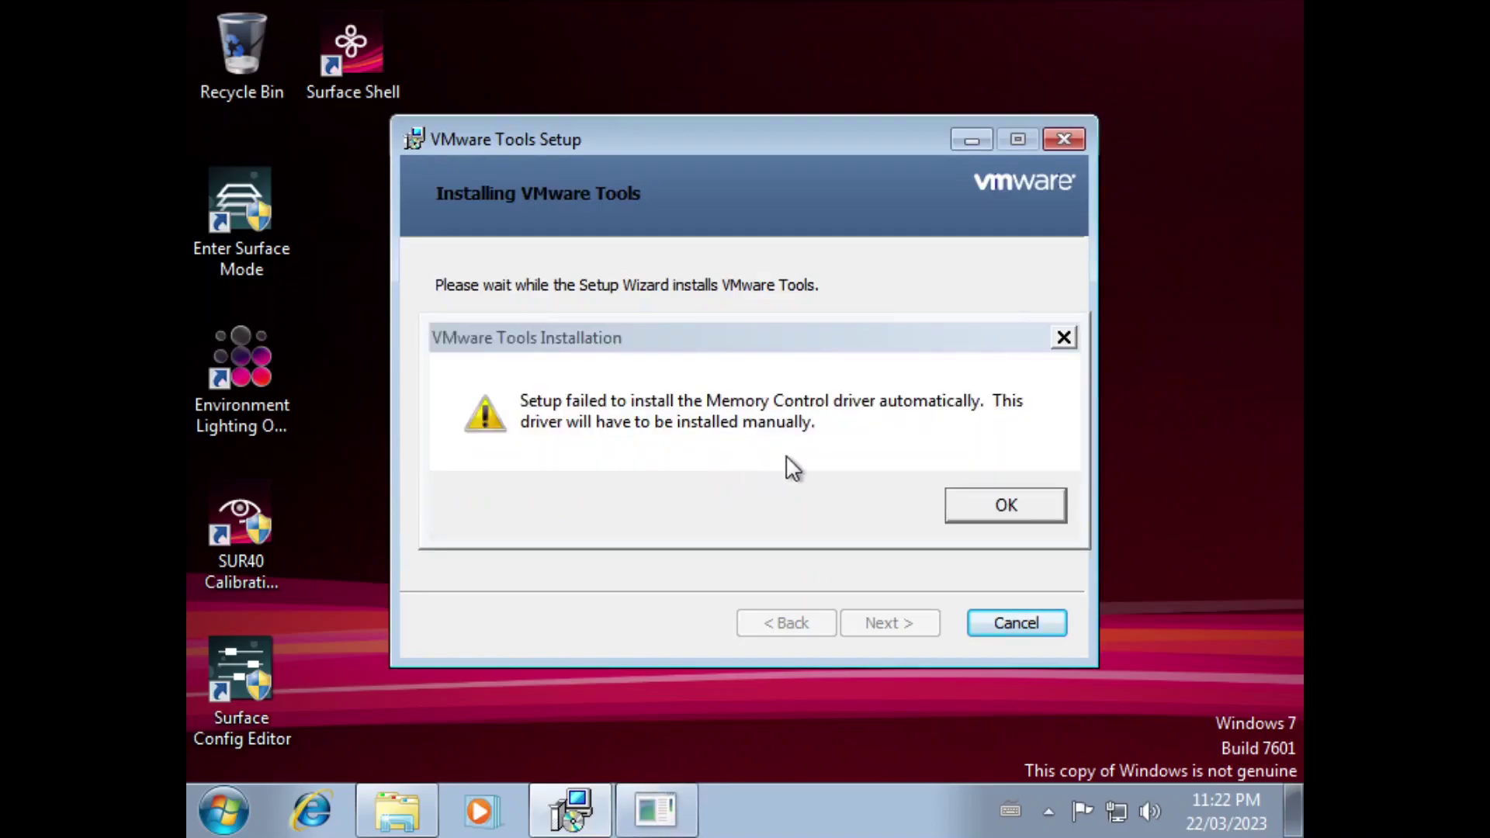
click(1021, 510)
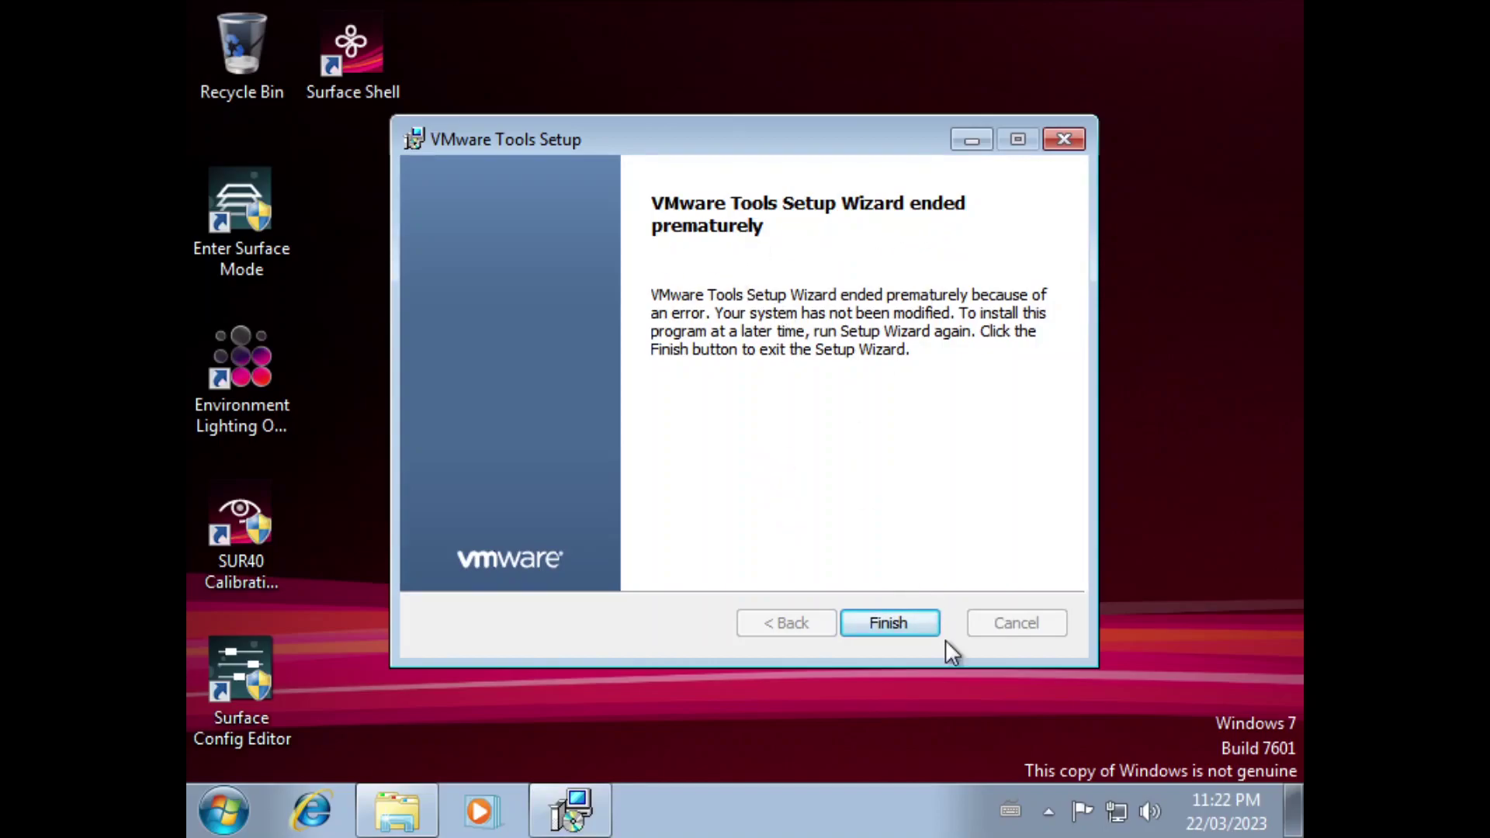
click(904, 621)
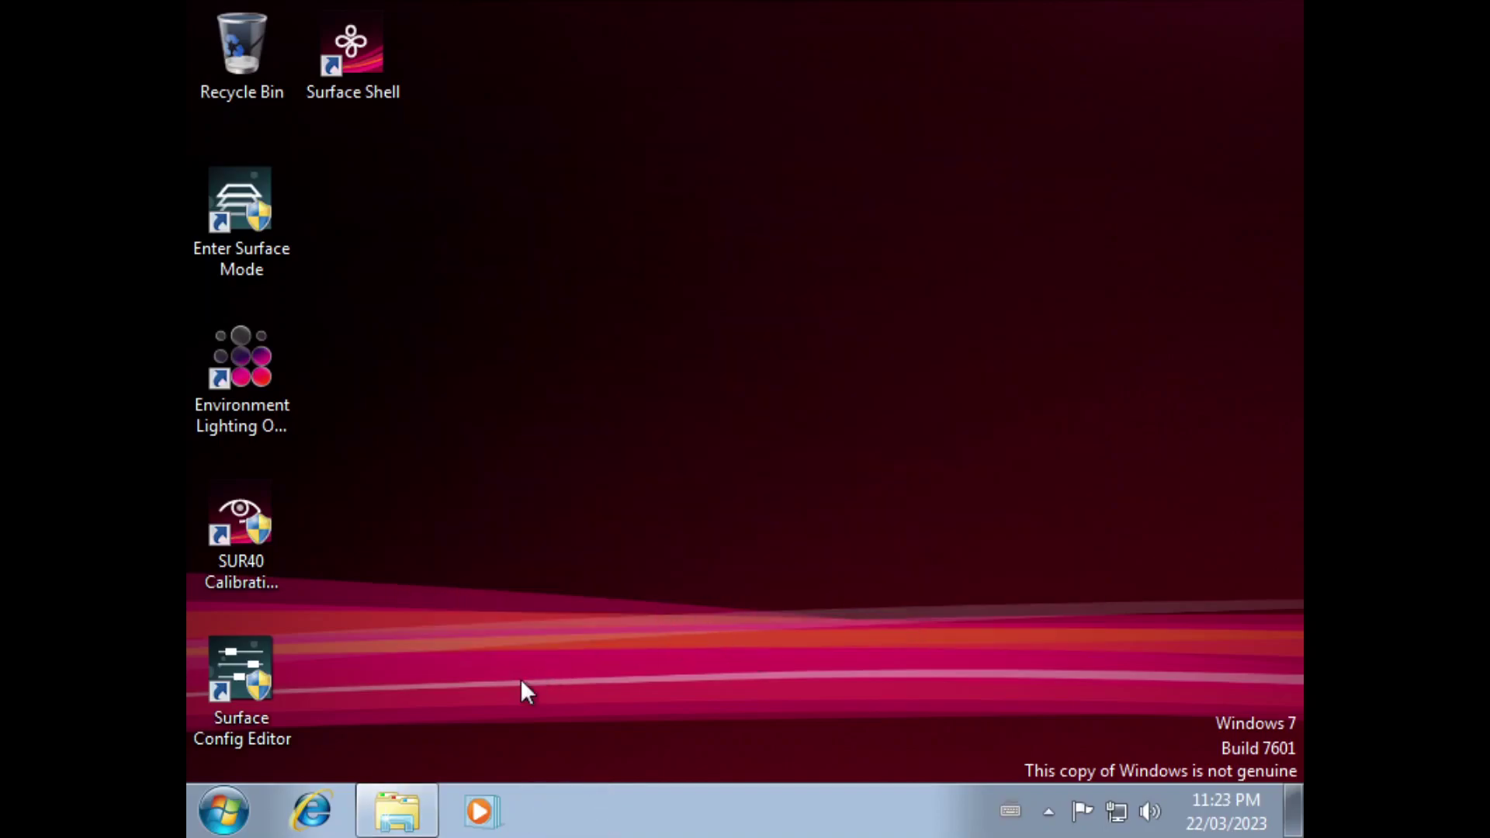
Step: Refresh the Computer window so the VMware Tools DVD drive is detected
click(412, 806)
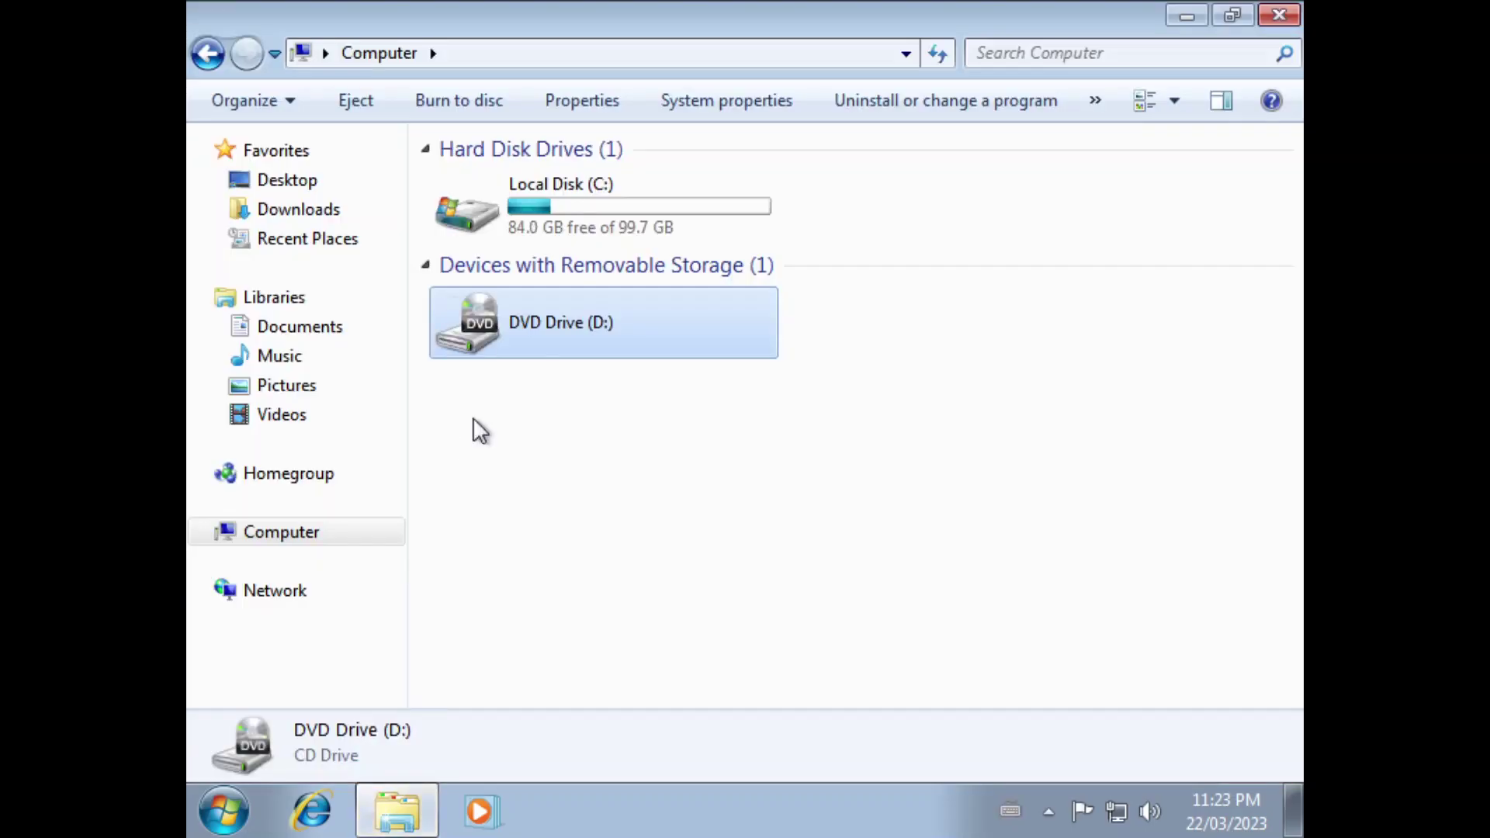
right_click(519, 454)
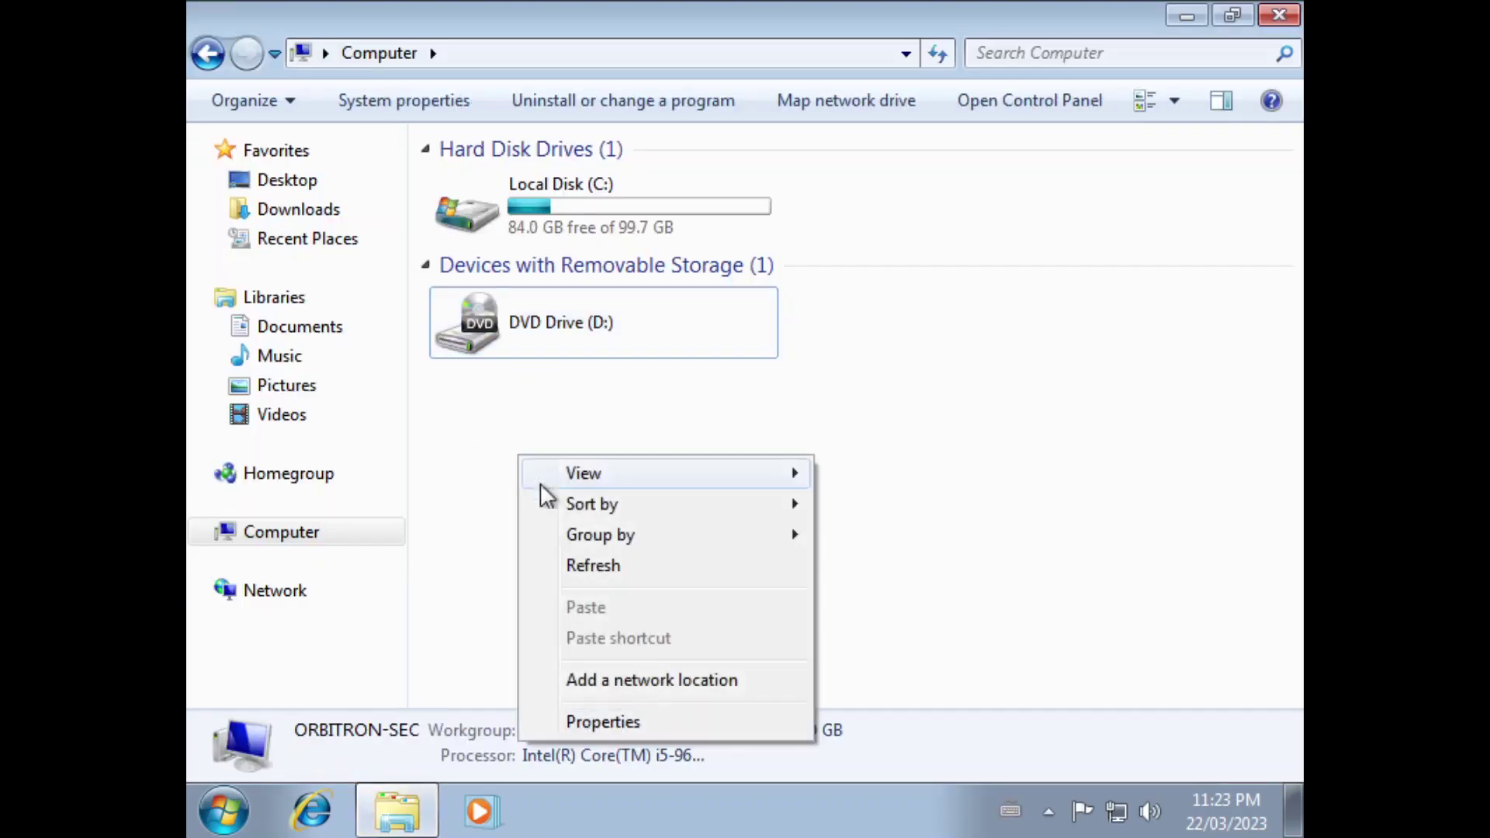
click(599, 574)
Step: Run VMware Tools Setup from DVD Drive (D:), accept the SVGA warning, and finish
double_click(585, 341)
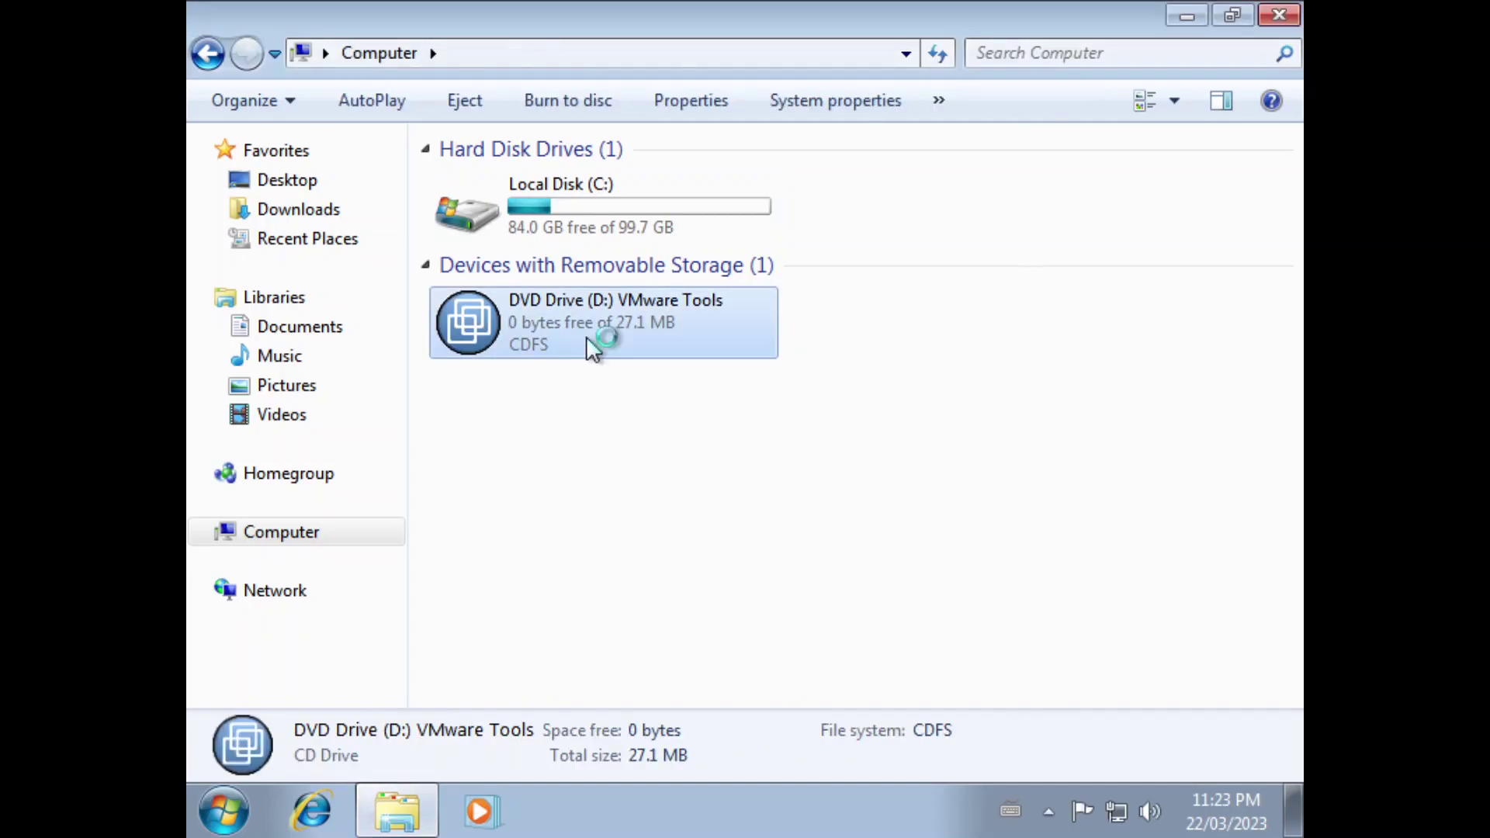
click(856, 462)
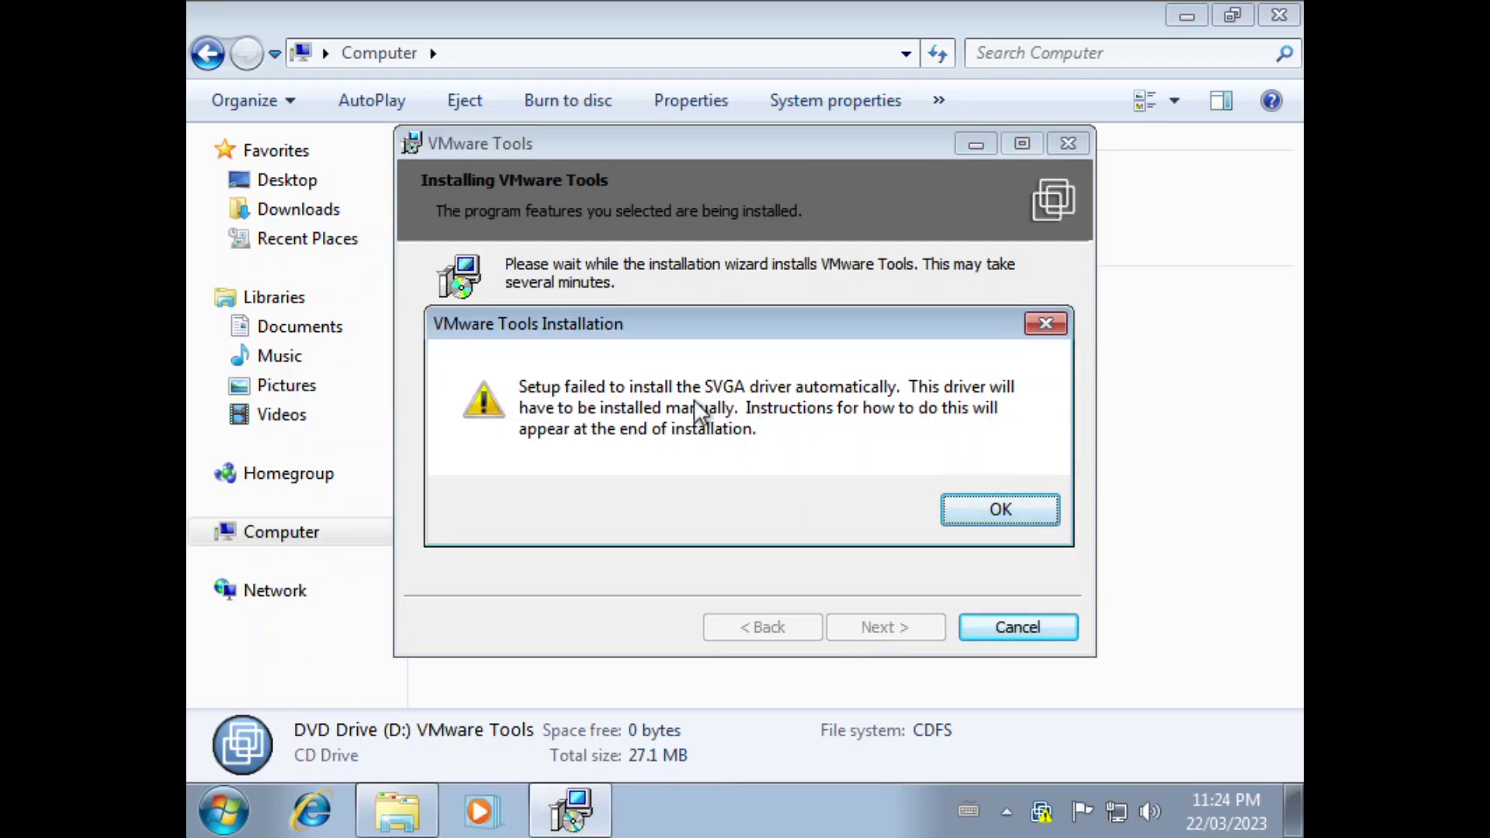
click(962, 515)
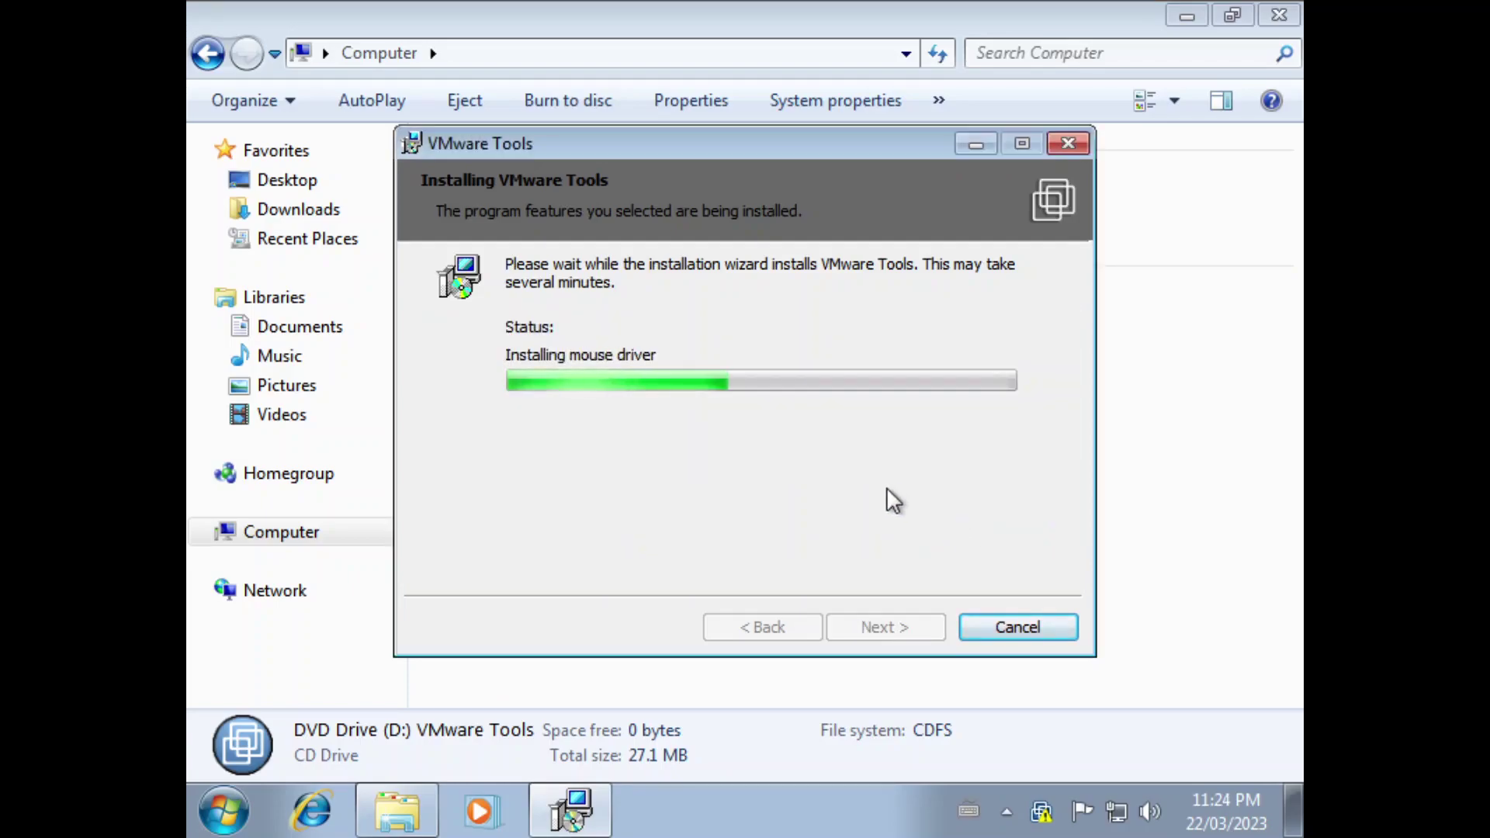
click(897, 623)
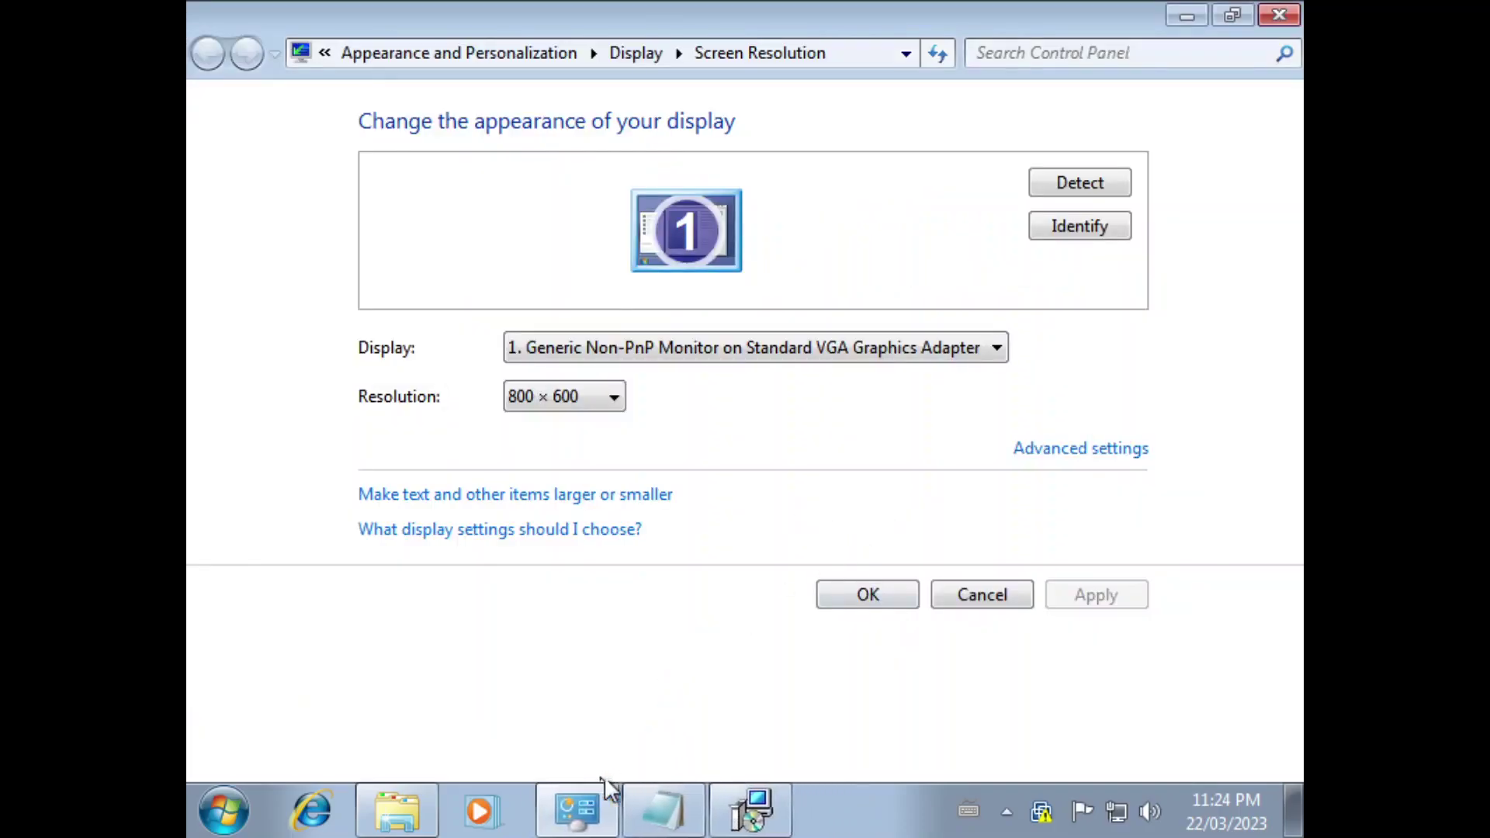
Step: Review the SVGA driver instructions in Notepad and run winver to check the Windows version
click(661, 783)
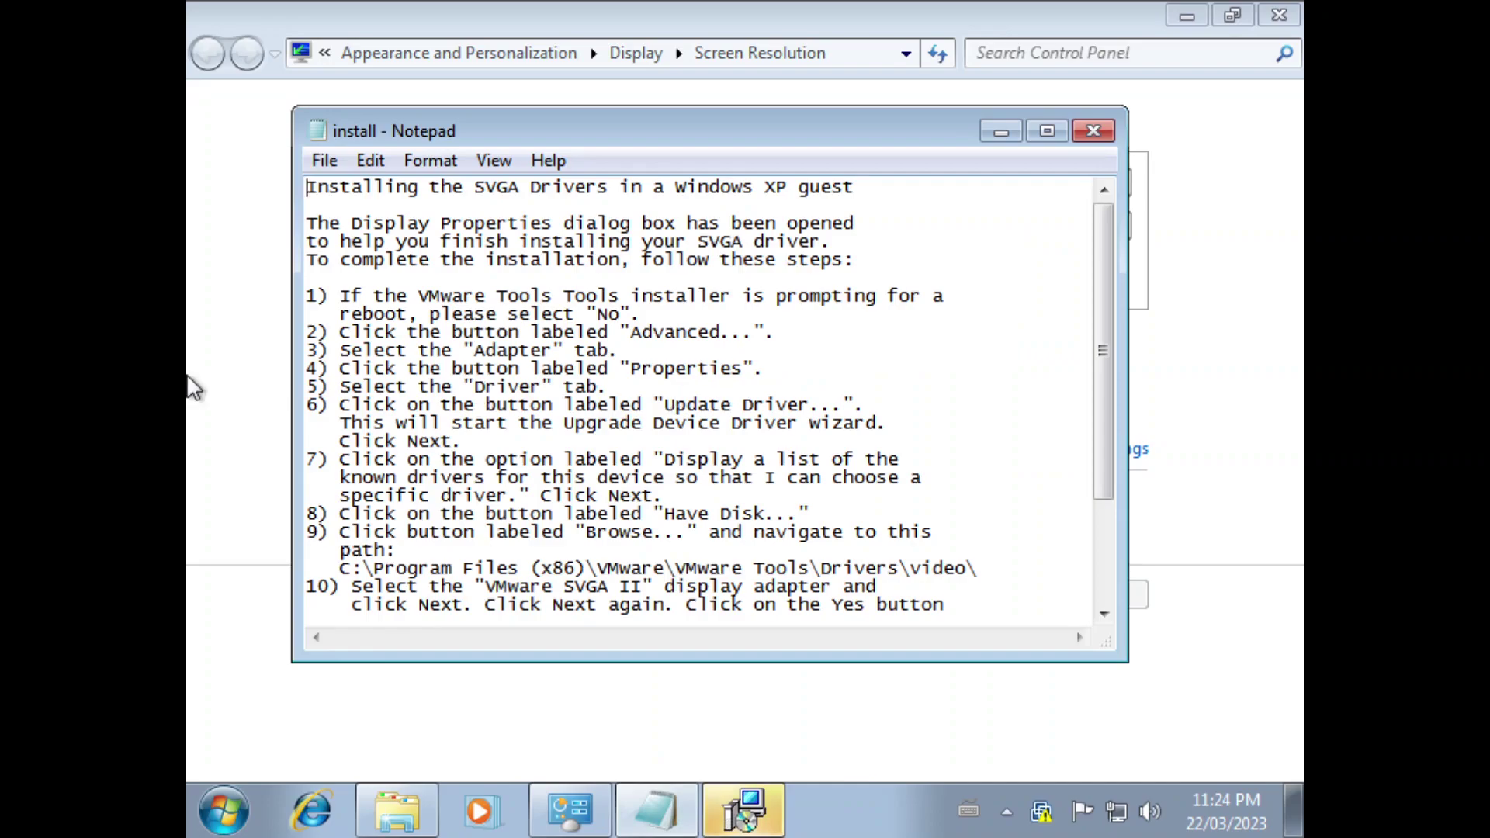
drag(609, 193, 854, 193)
key(super+r)
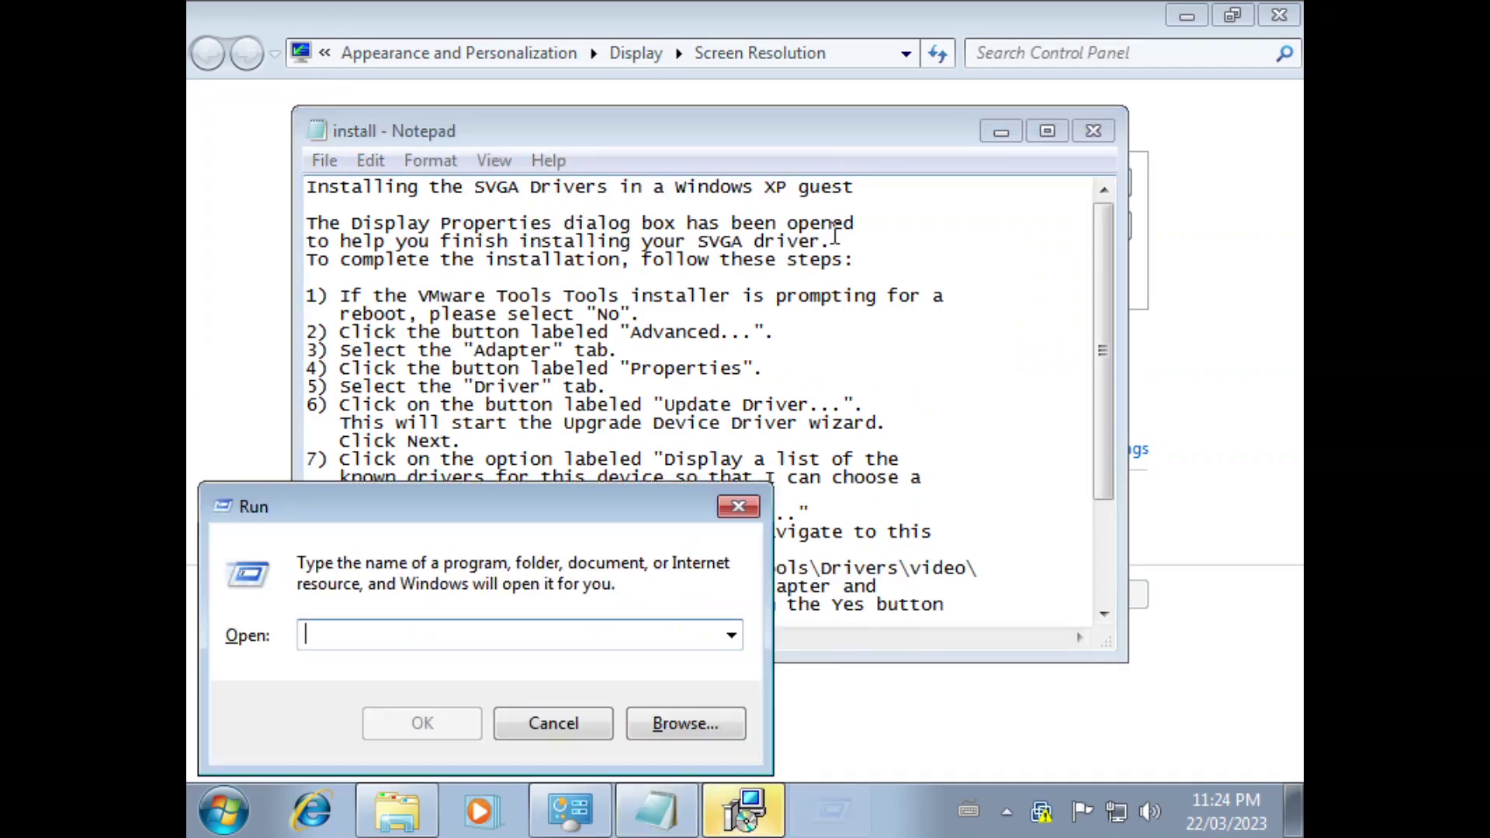
text(winver)
key(Return)
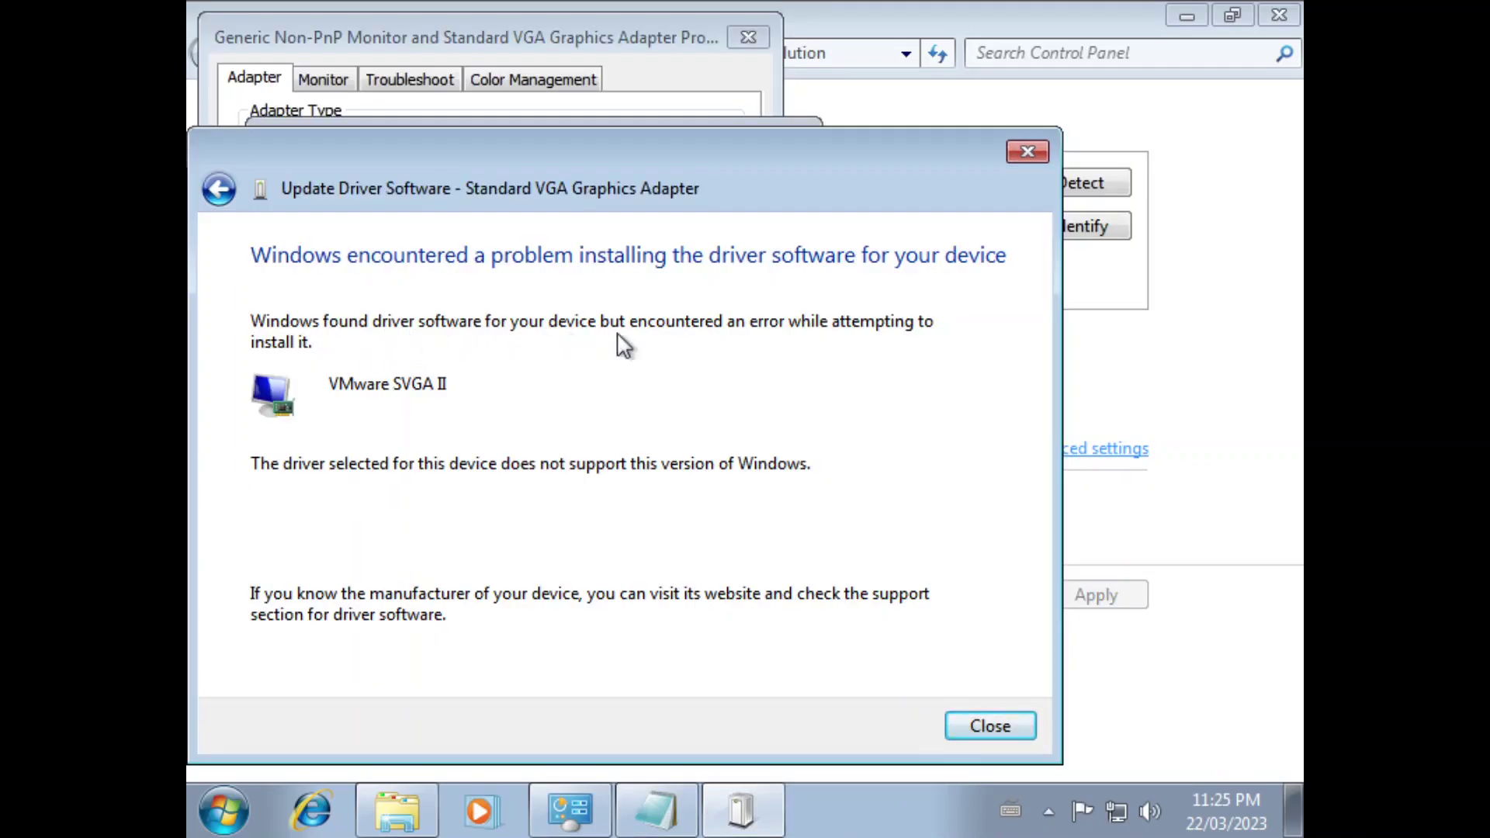
Step: Close Update Driver Software, Adapter properties, Screen Resolution, Notepad and Explorer
click(218, 188)
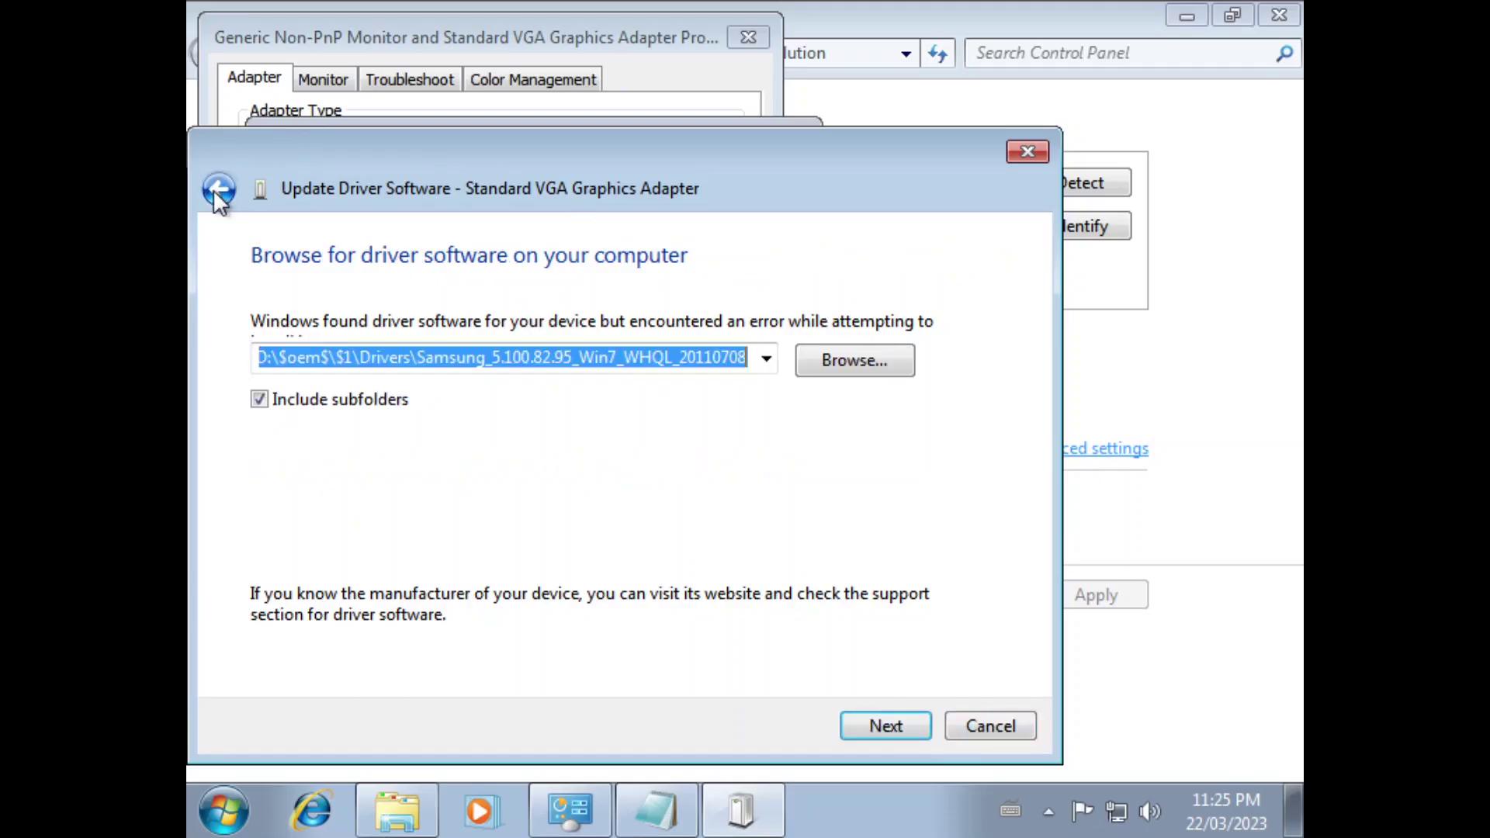
key(Escape)
click(747, 37)
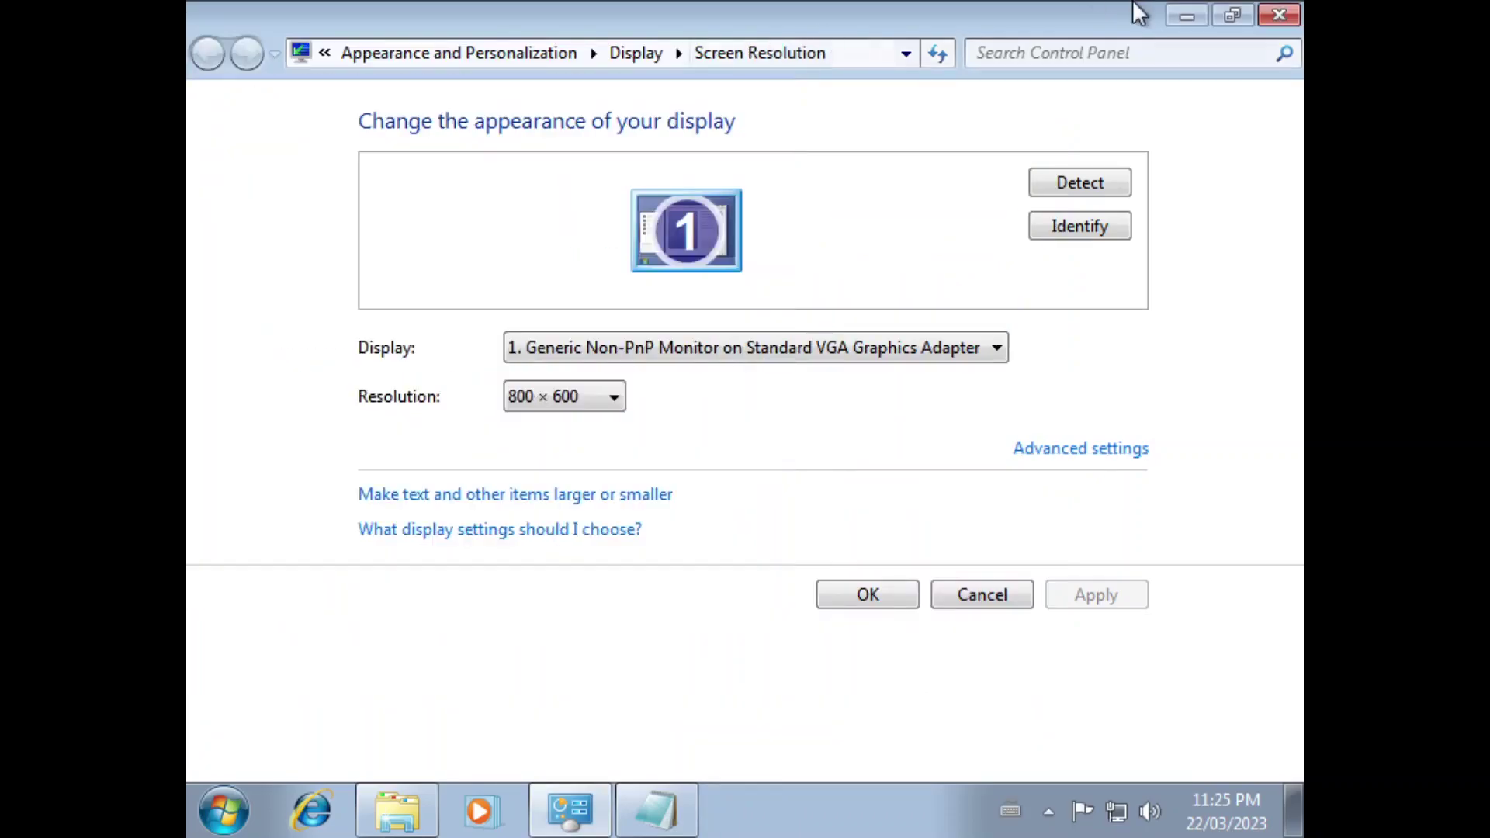
click(1279, 14)
click(1086, 132)
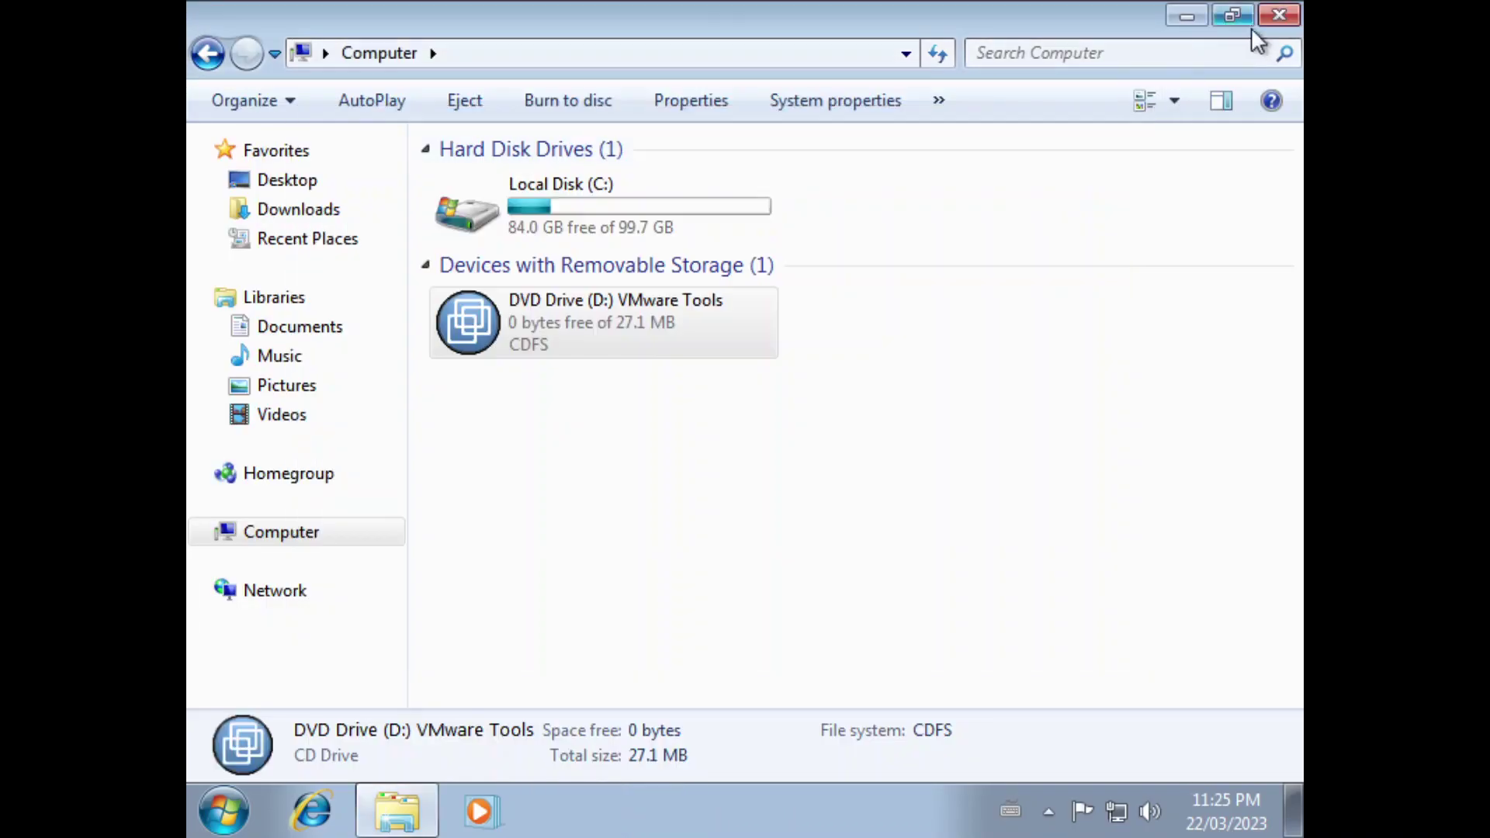
click(1266, 19)
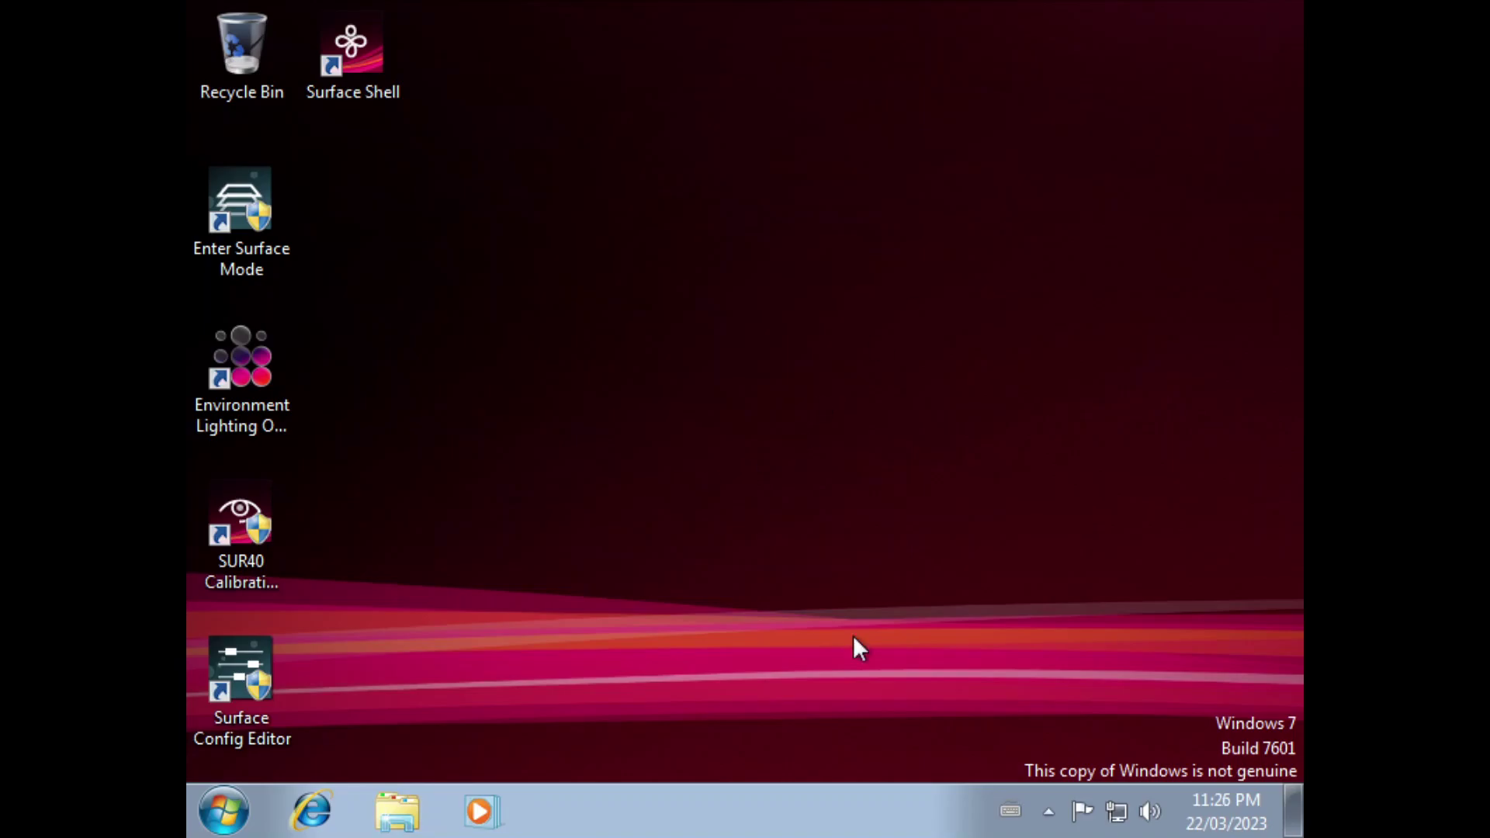
Step: Run VMware Tools from the Computer drives, finish setup, and agree to restart Windows
click(416, 791)
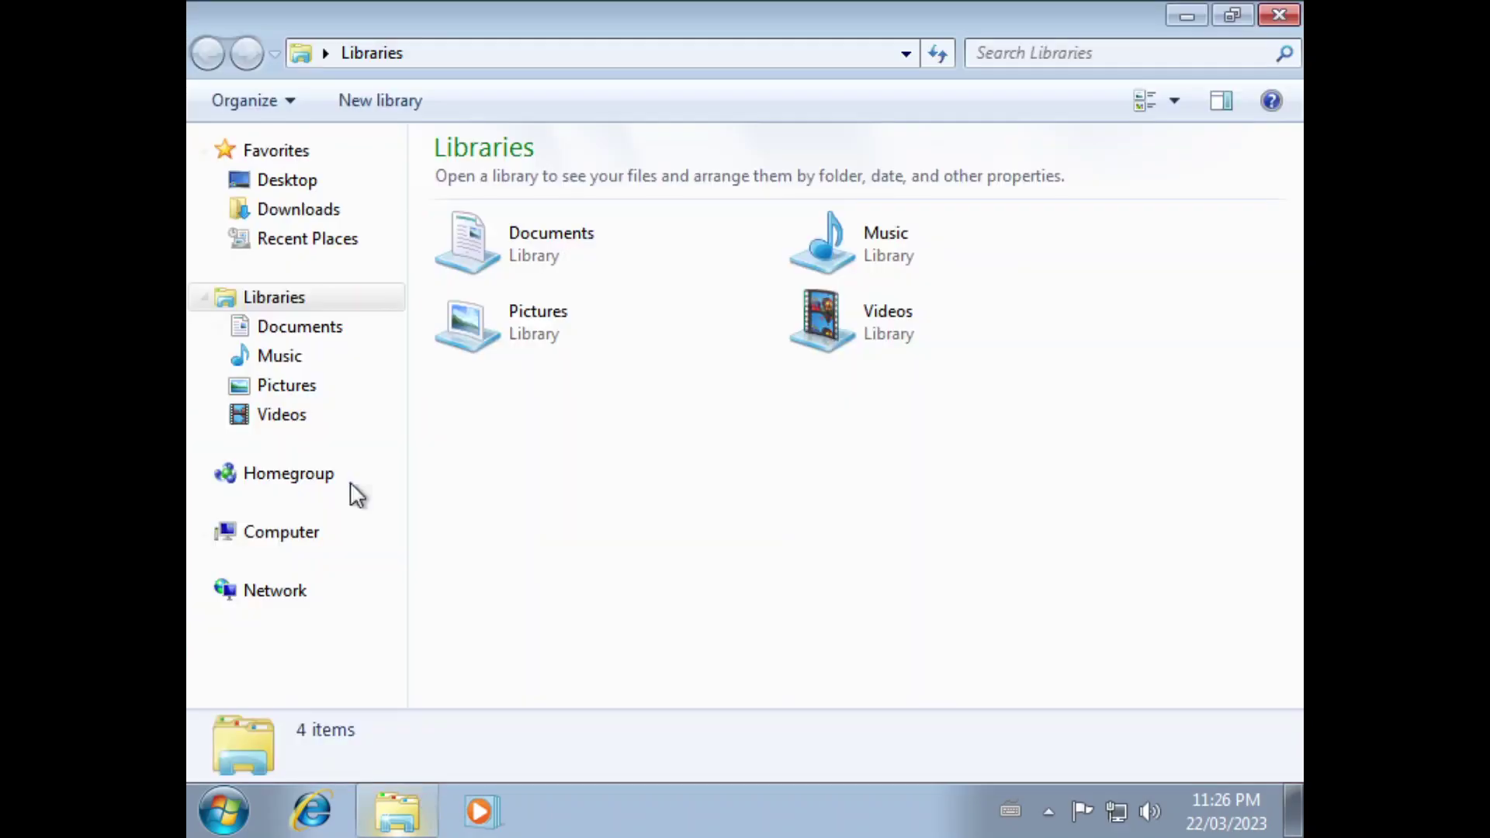
click(281, 535)
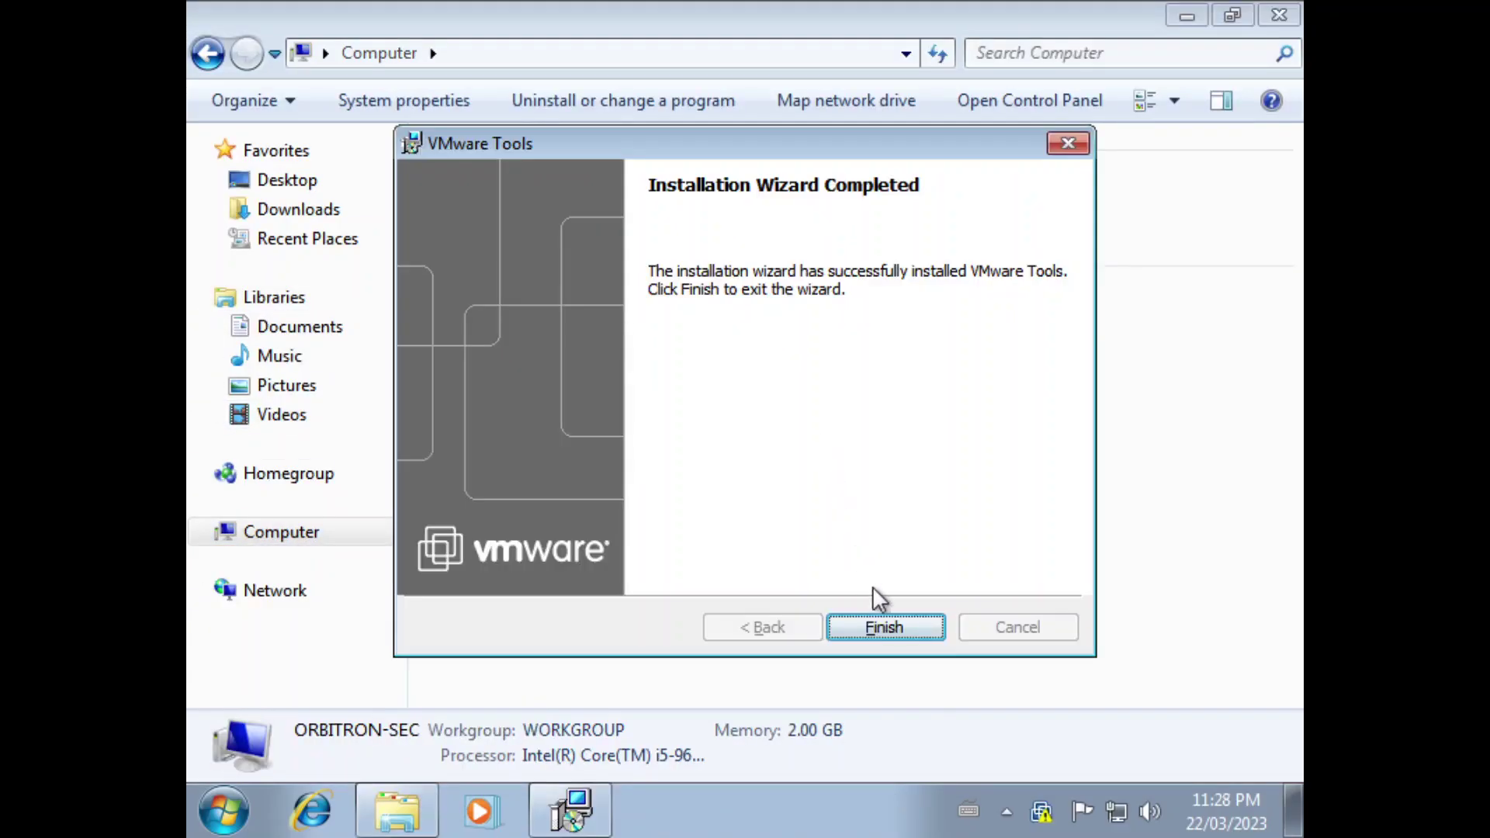
click(881, 625)
click(681, 266)
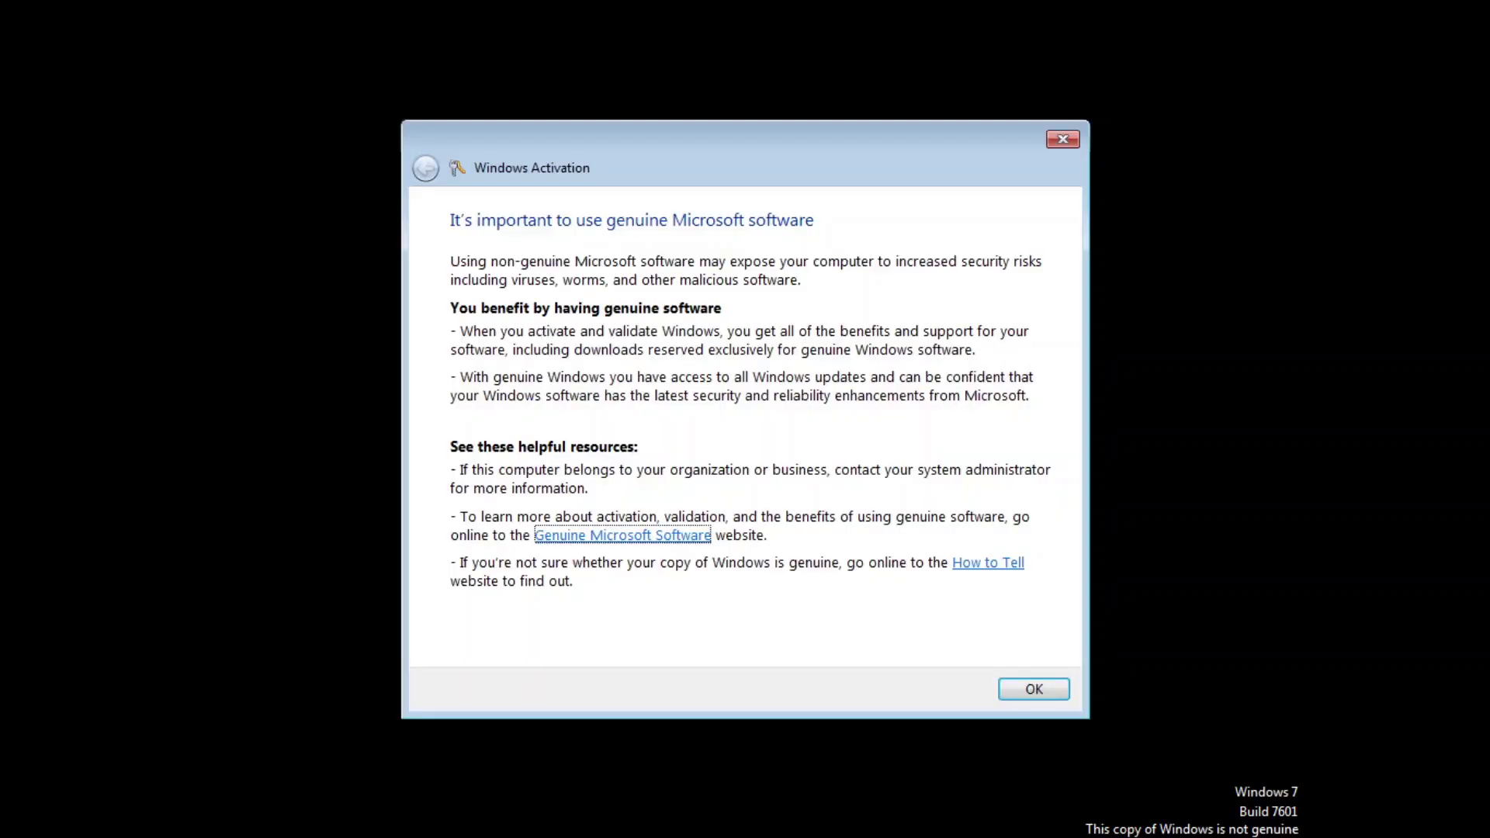
Step: Dismiss the activation notice, close Personalization, and launch Device Manager from Start
key(Escape)
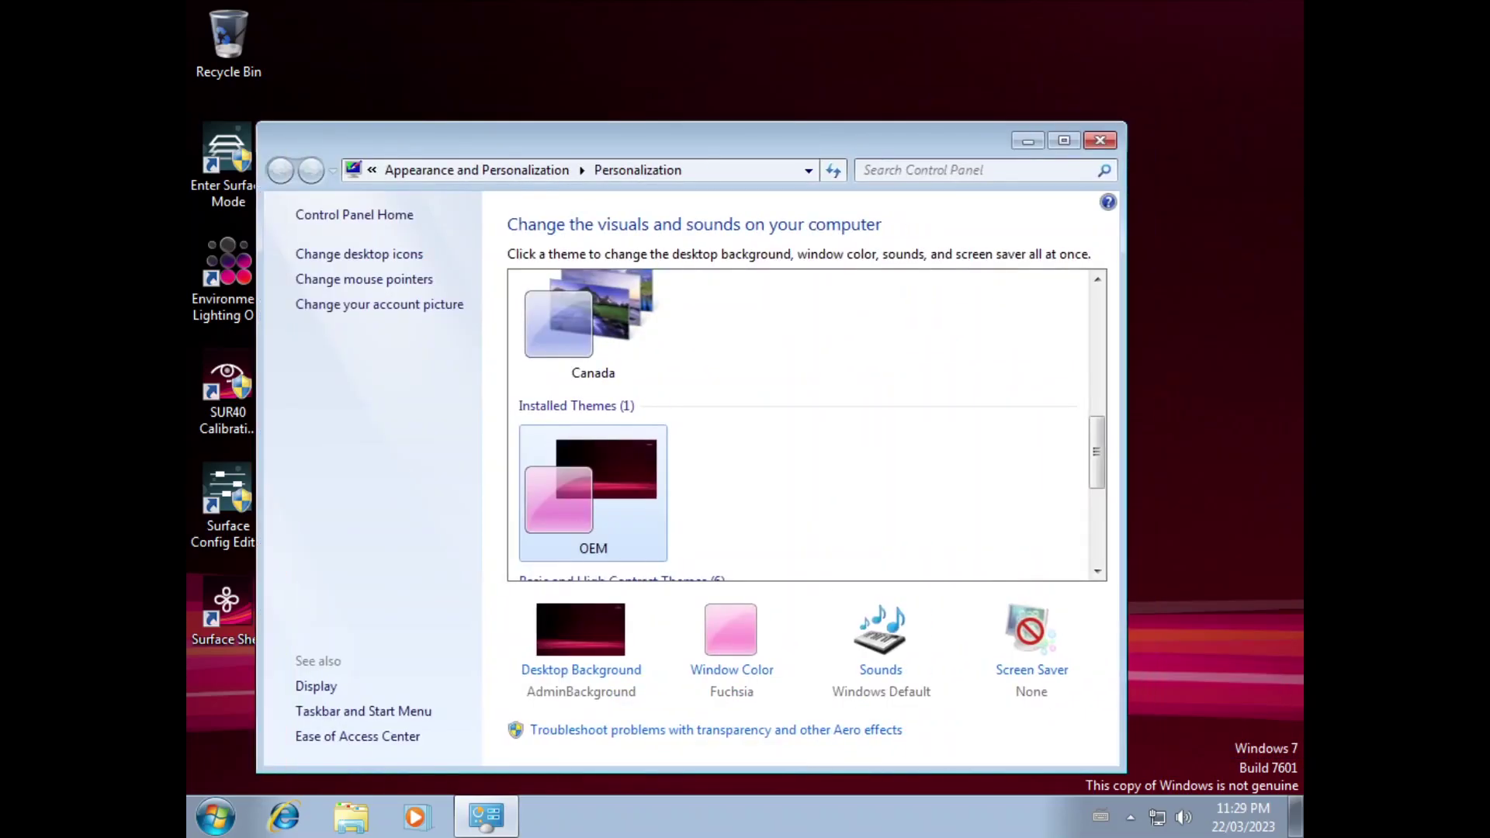
click(1099, 140)
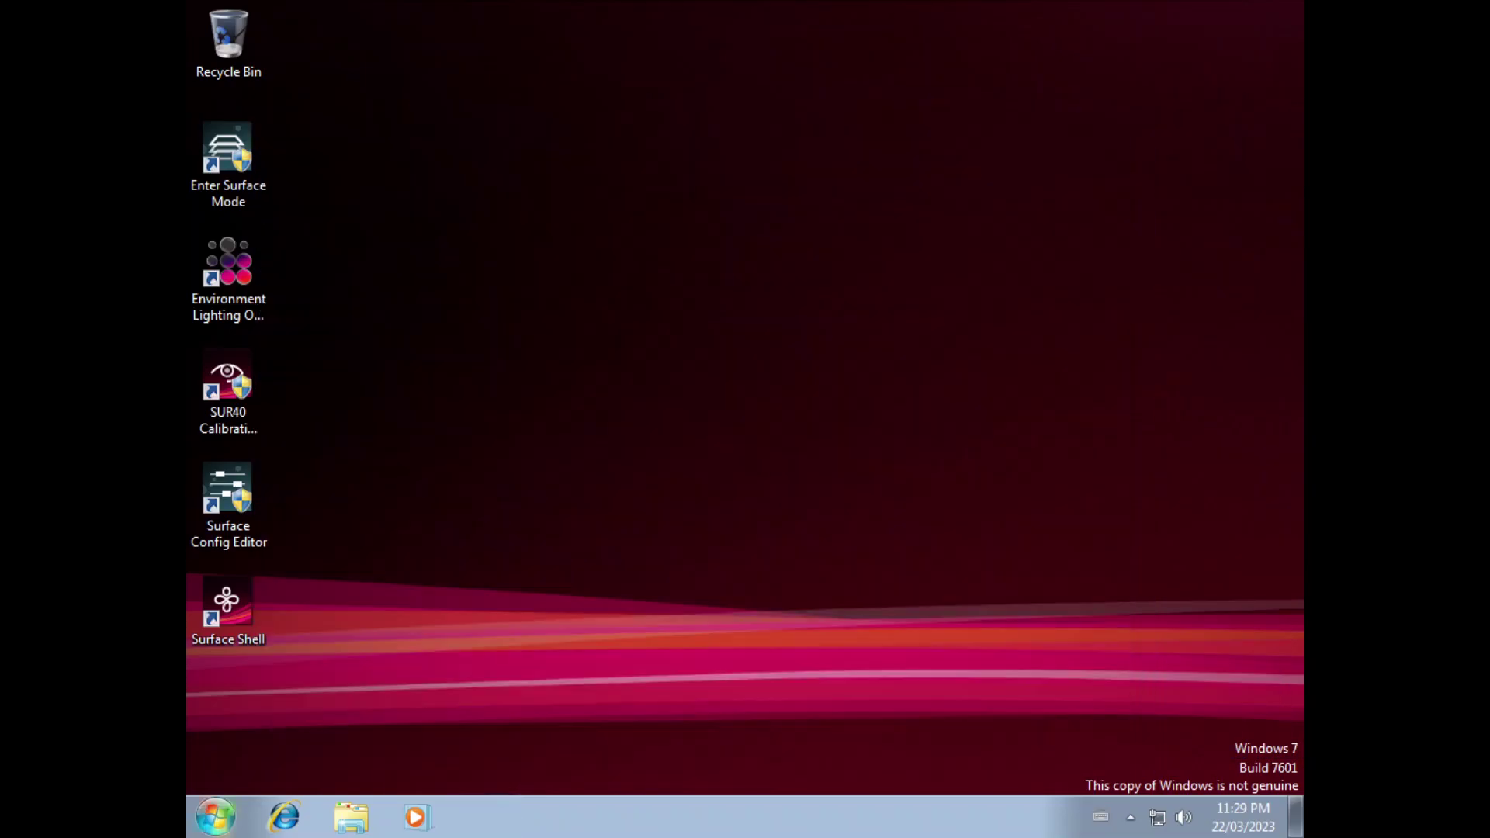
click(215, 816)
key(Escape)
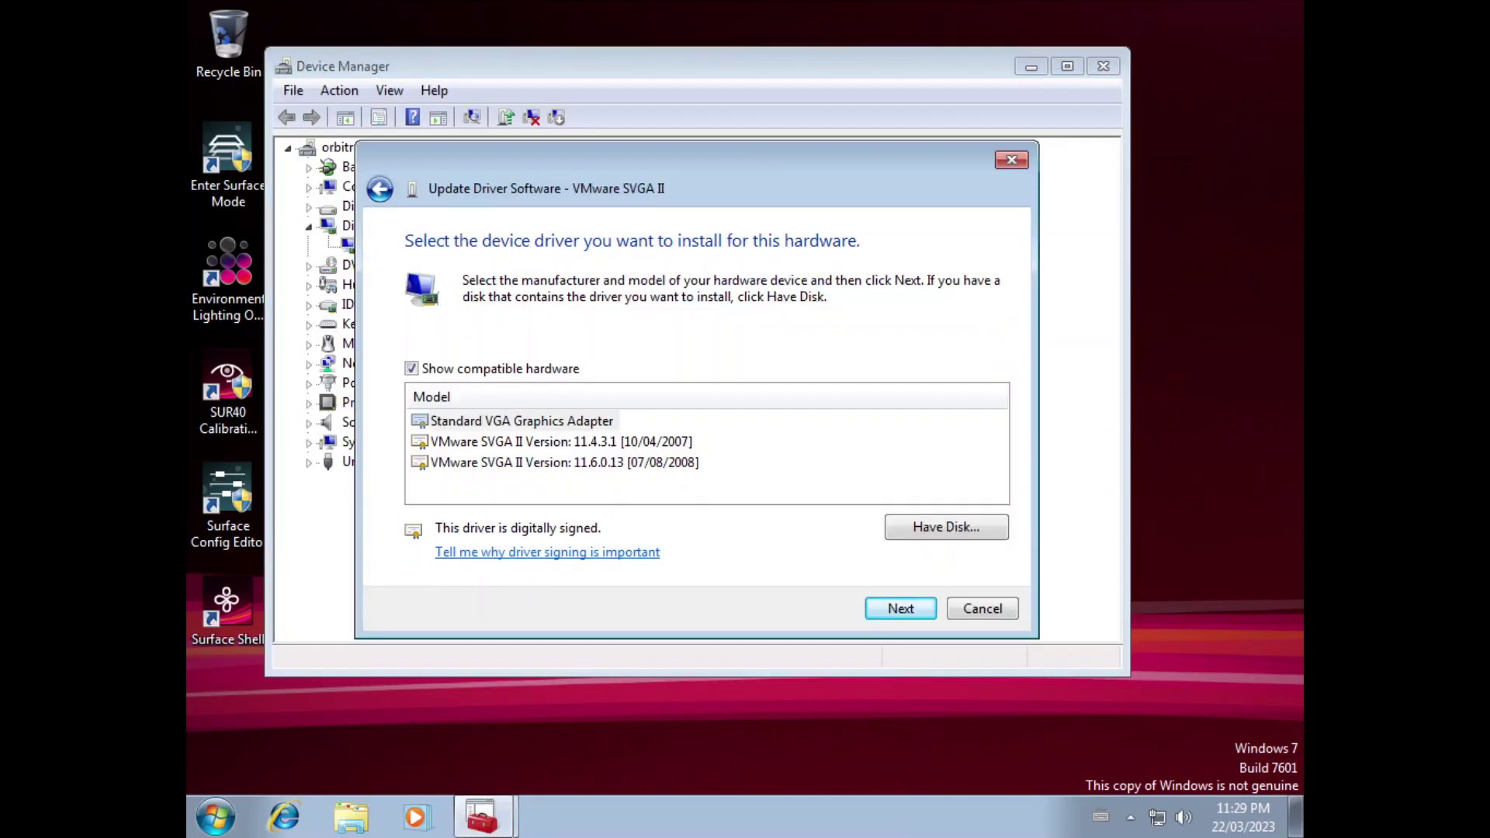
Step: Pick a VMware SVGA II driver from the compatible list, install it, then close the failed wizard
key(alt+h)
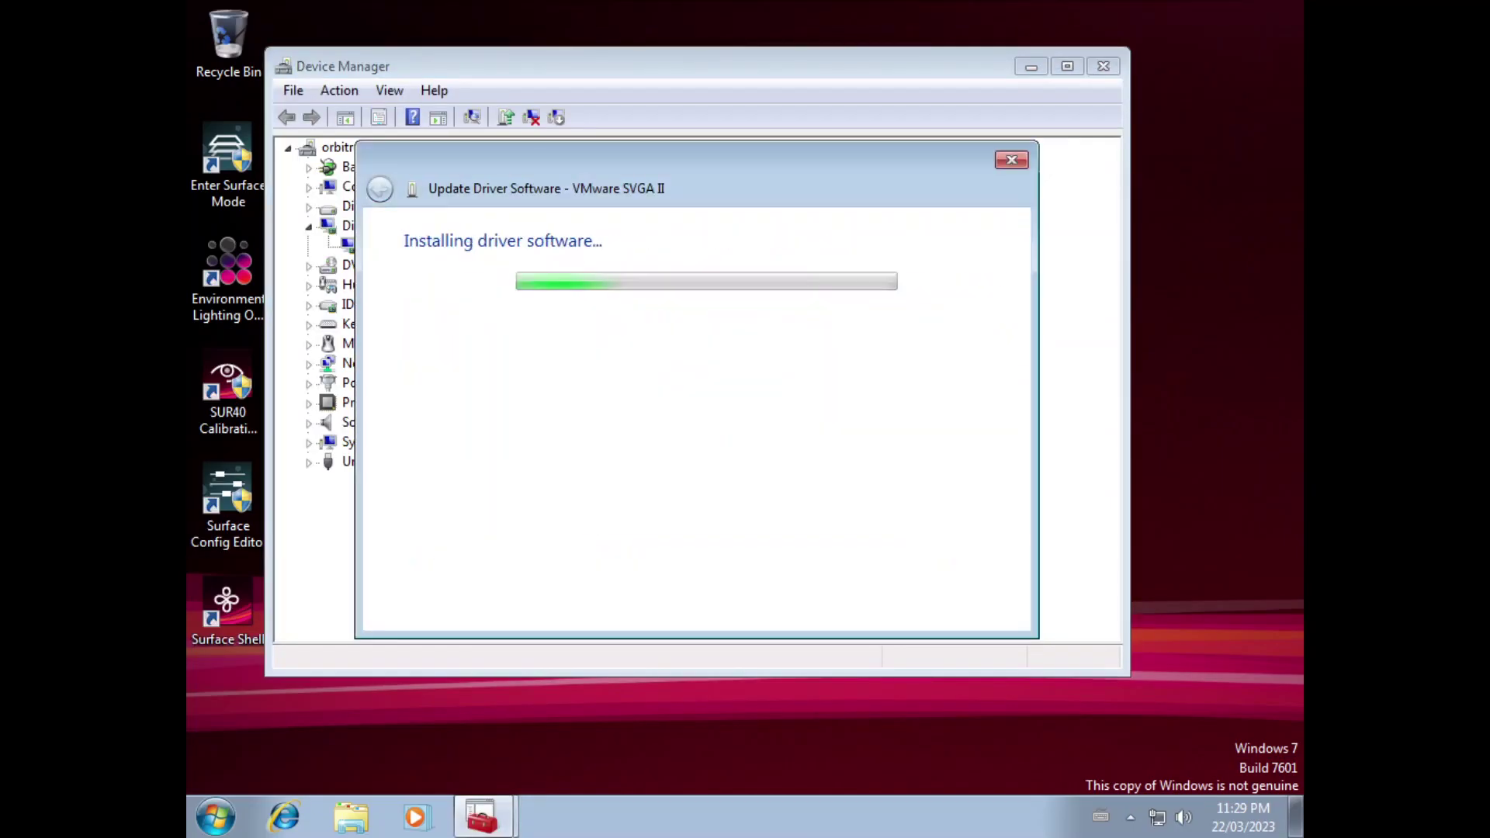
click(380, 188)
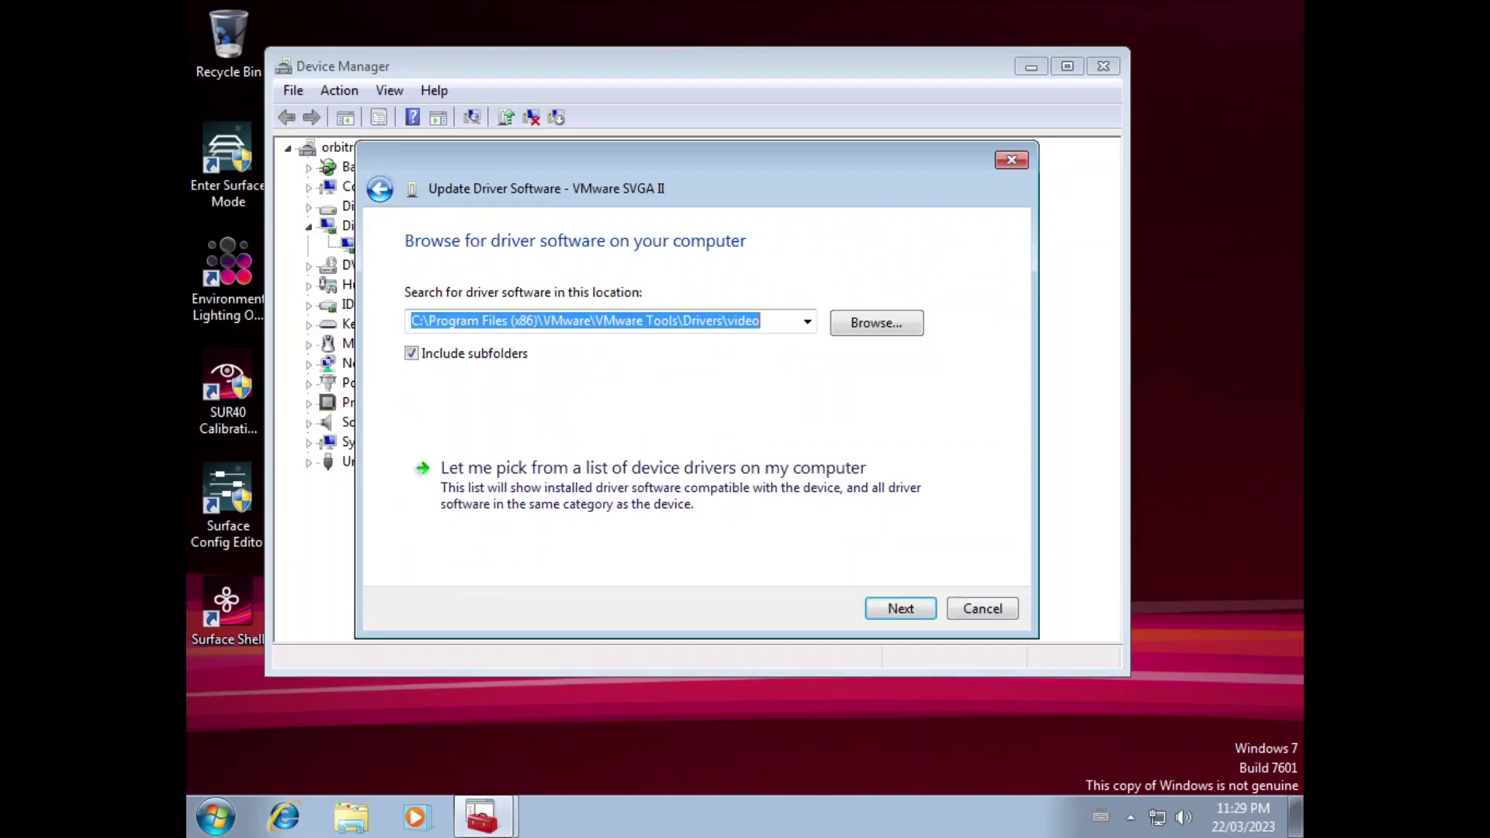
click(543, 469)
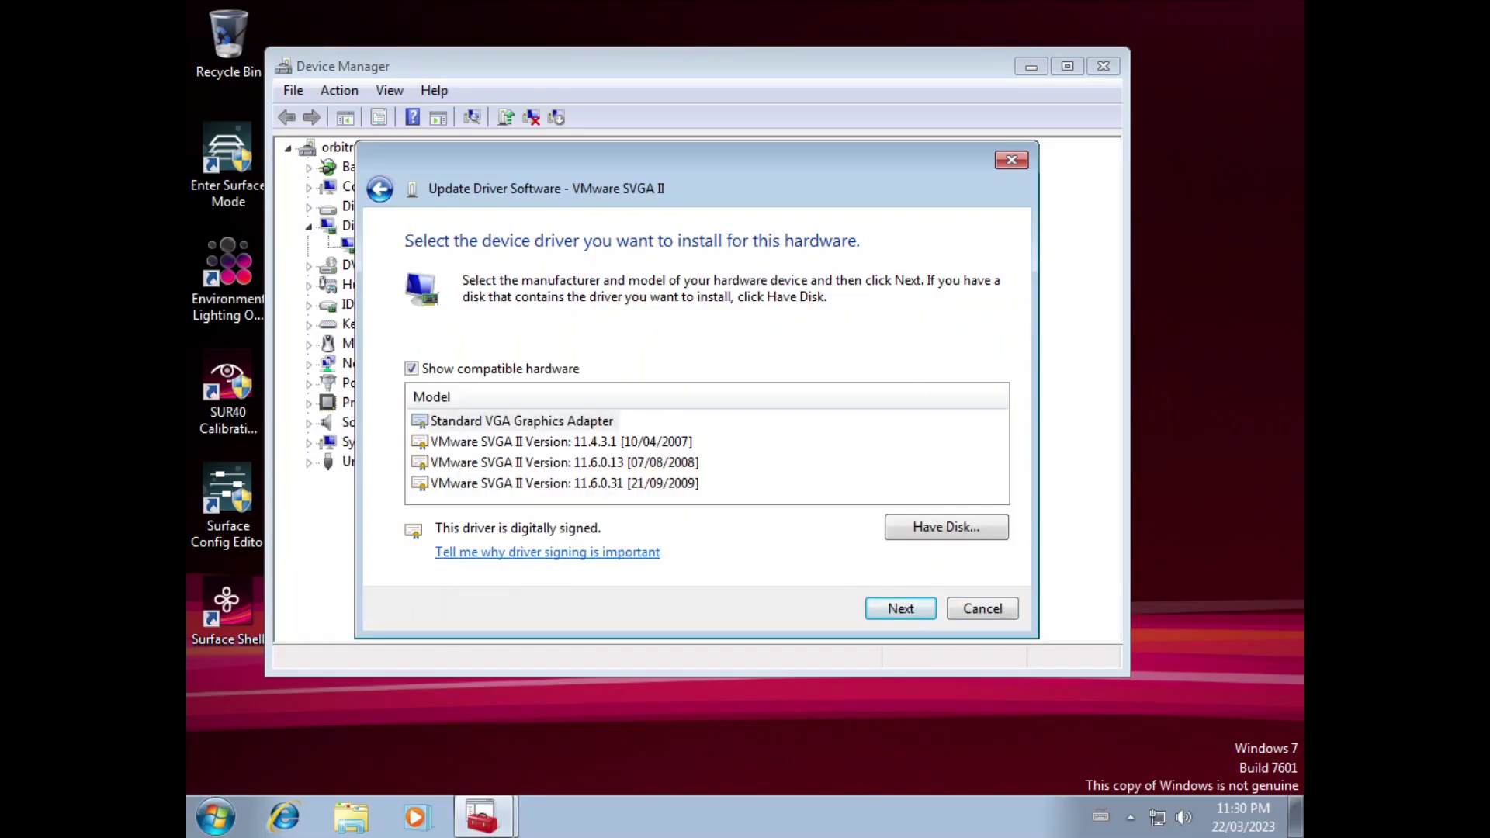
key(Return)
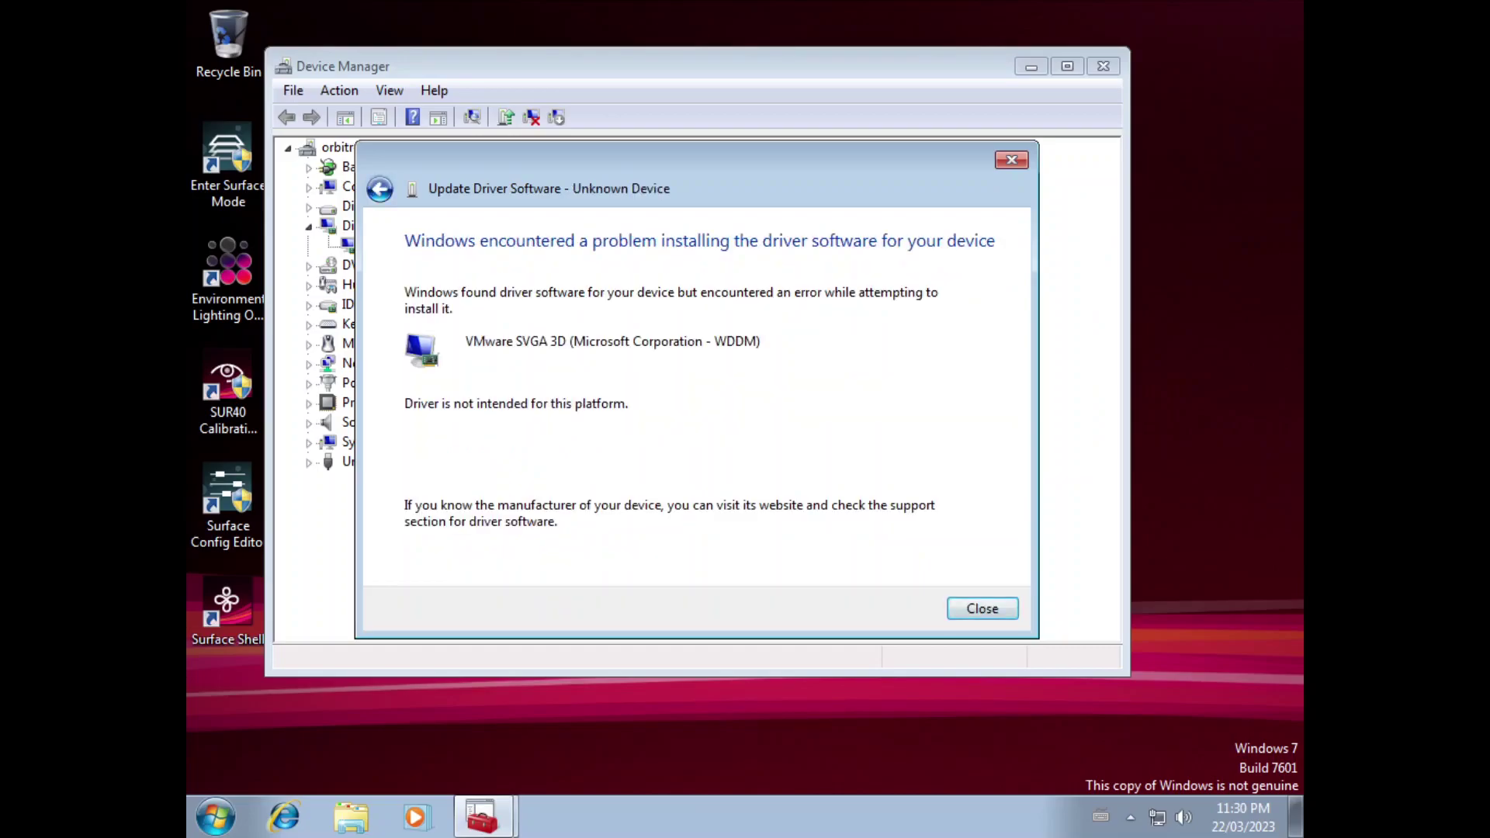
click(380, 189)
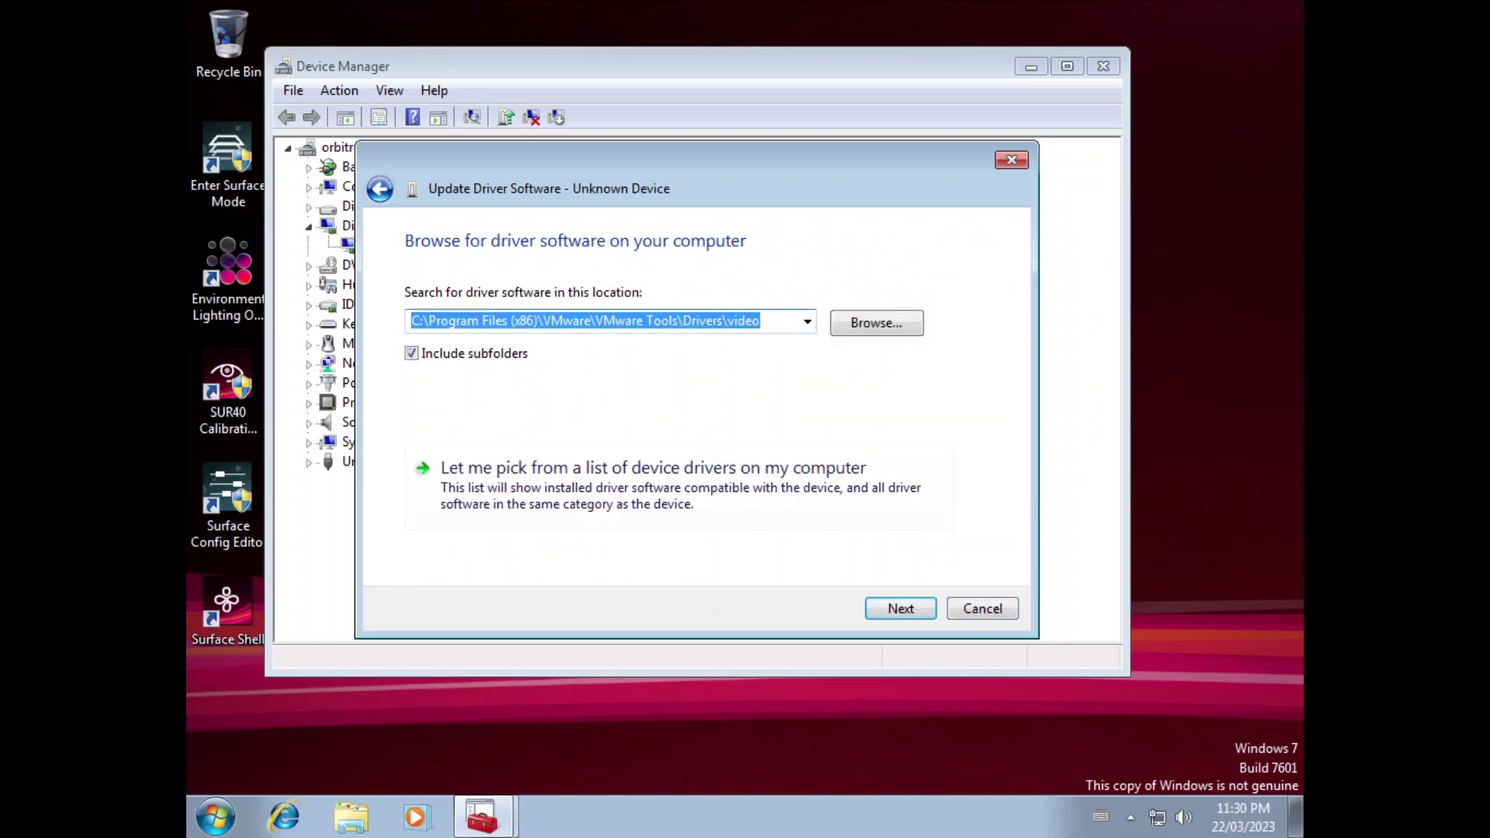
click(1011, 160)
Step: Close Device Manager and set the screen resolution to 1280 × 800
click(1103, 66)
right_click(576, 358)
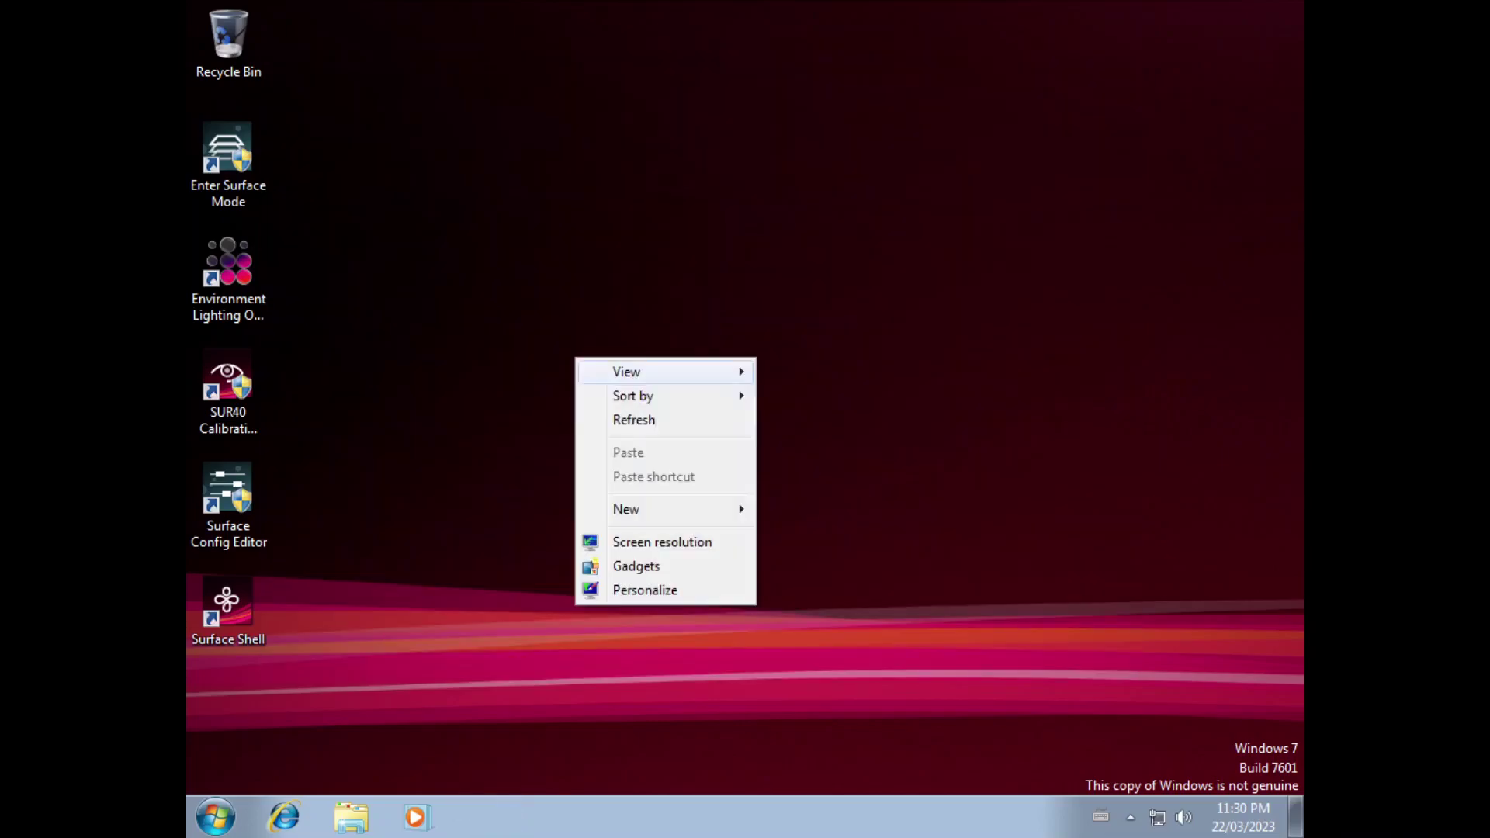
click(662, 542)
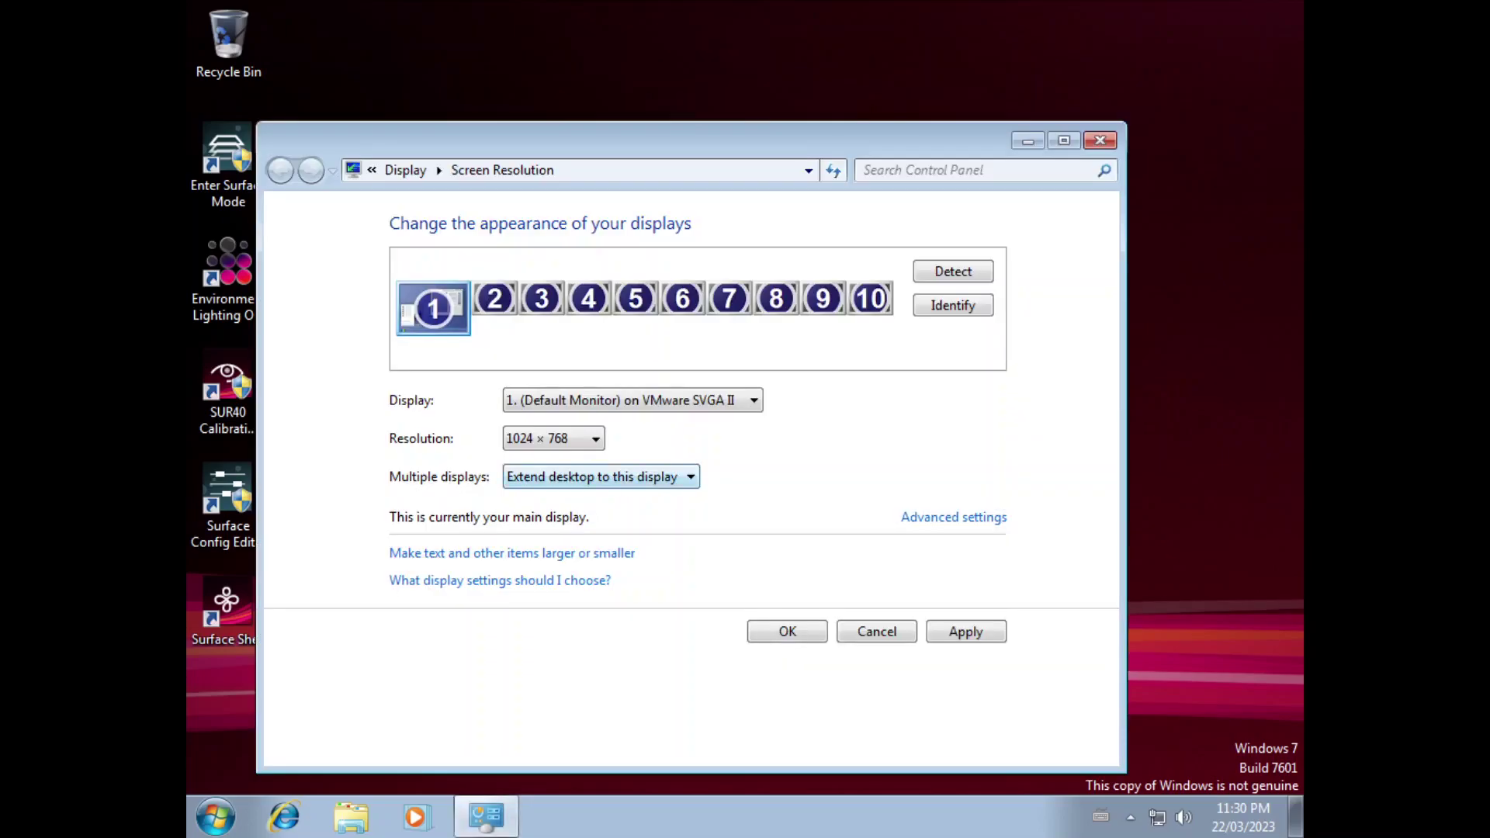
click(633, 439)
key(Up)
key(Up)
key(Up)
key(Up)
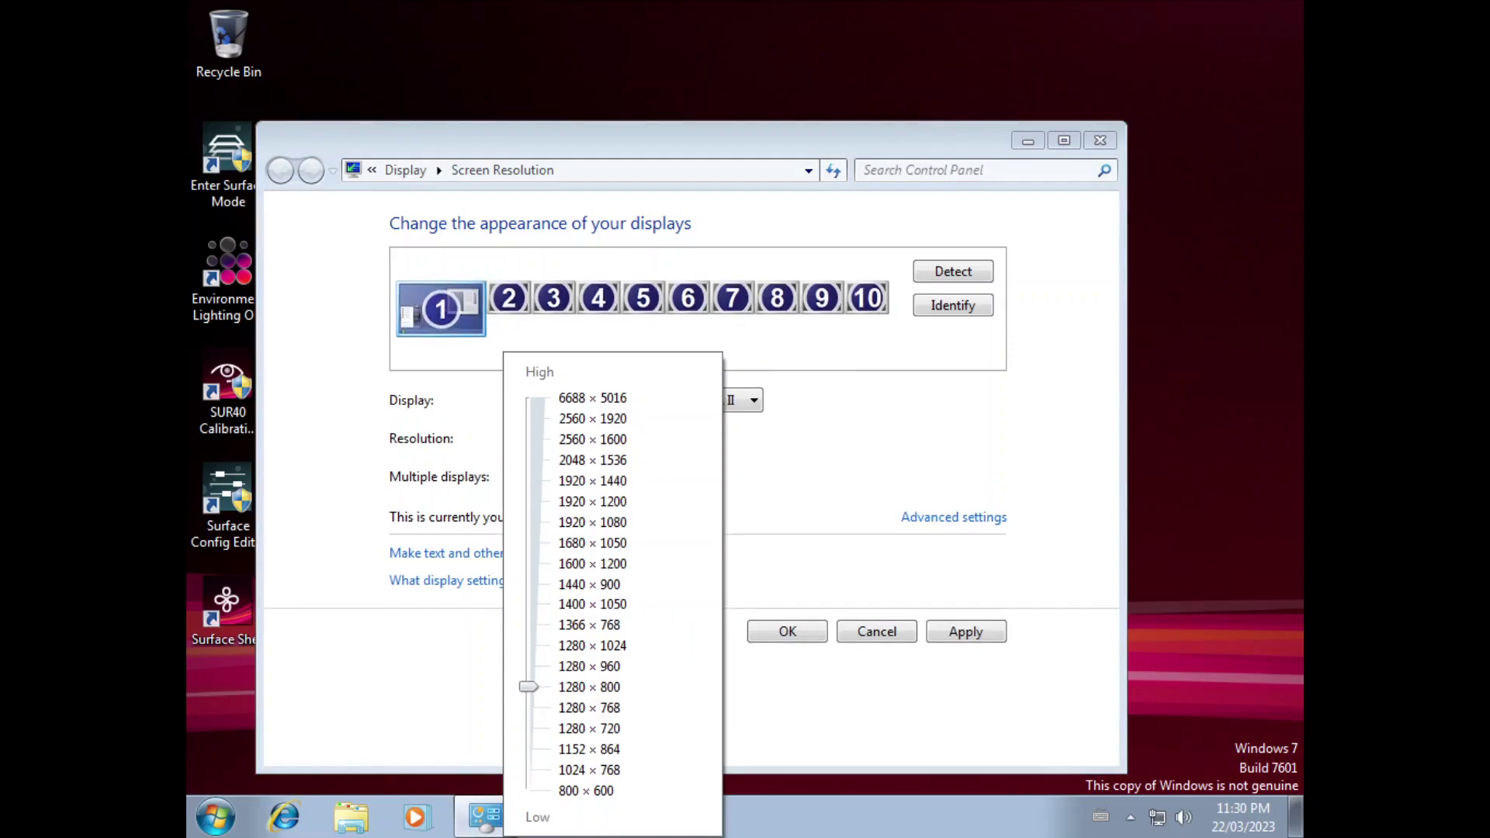
key(Return)
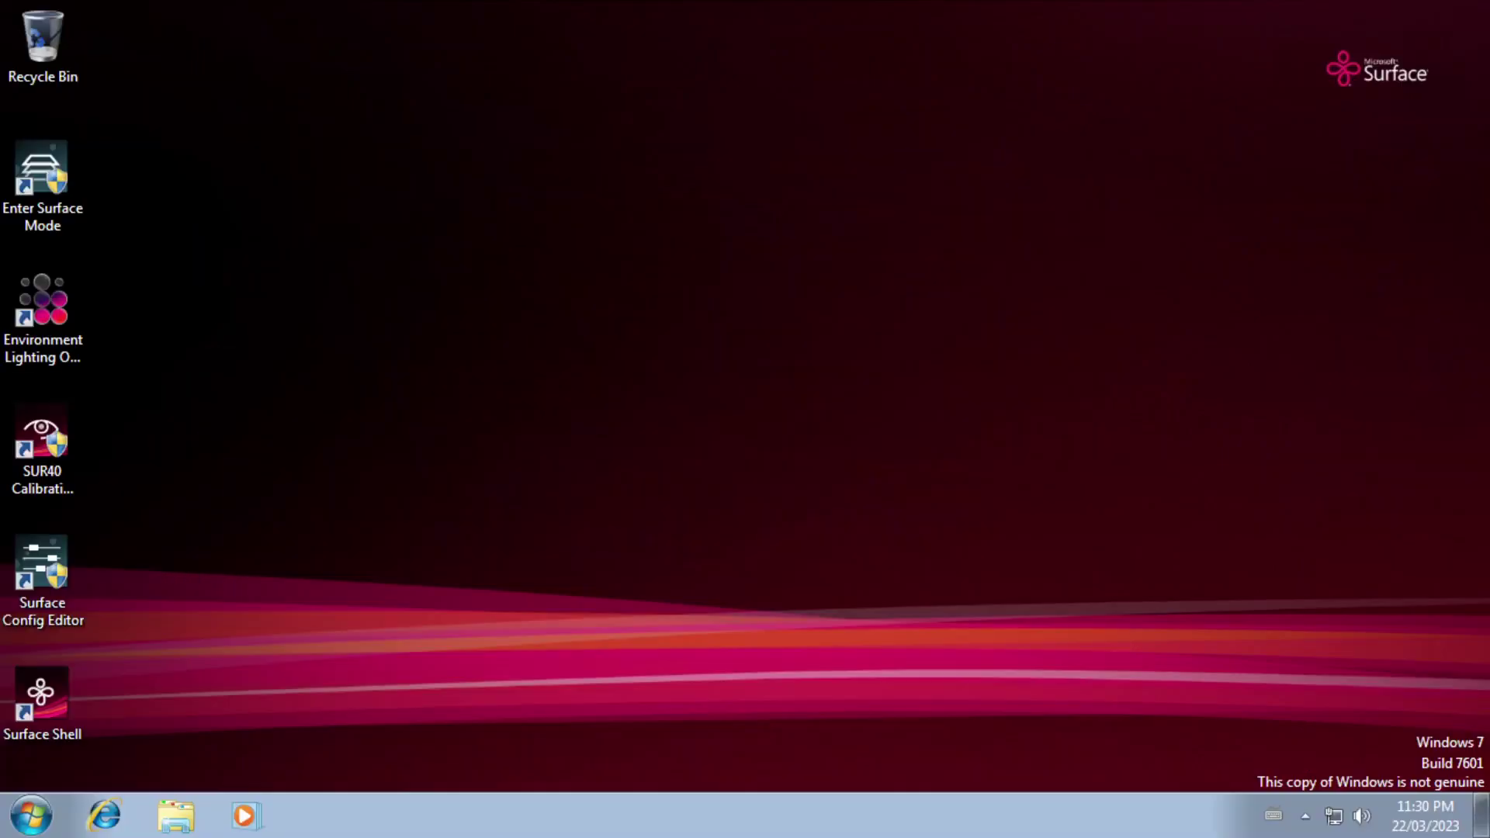
Step: Open the Personalization settings from the desktop menu and close them again
right_click(505, 502)
click(598, 751)
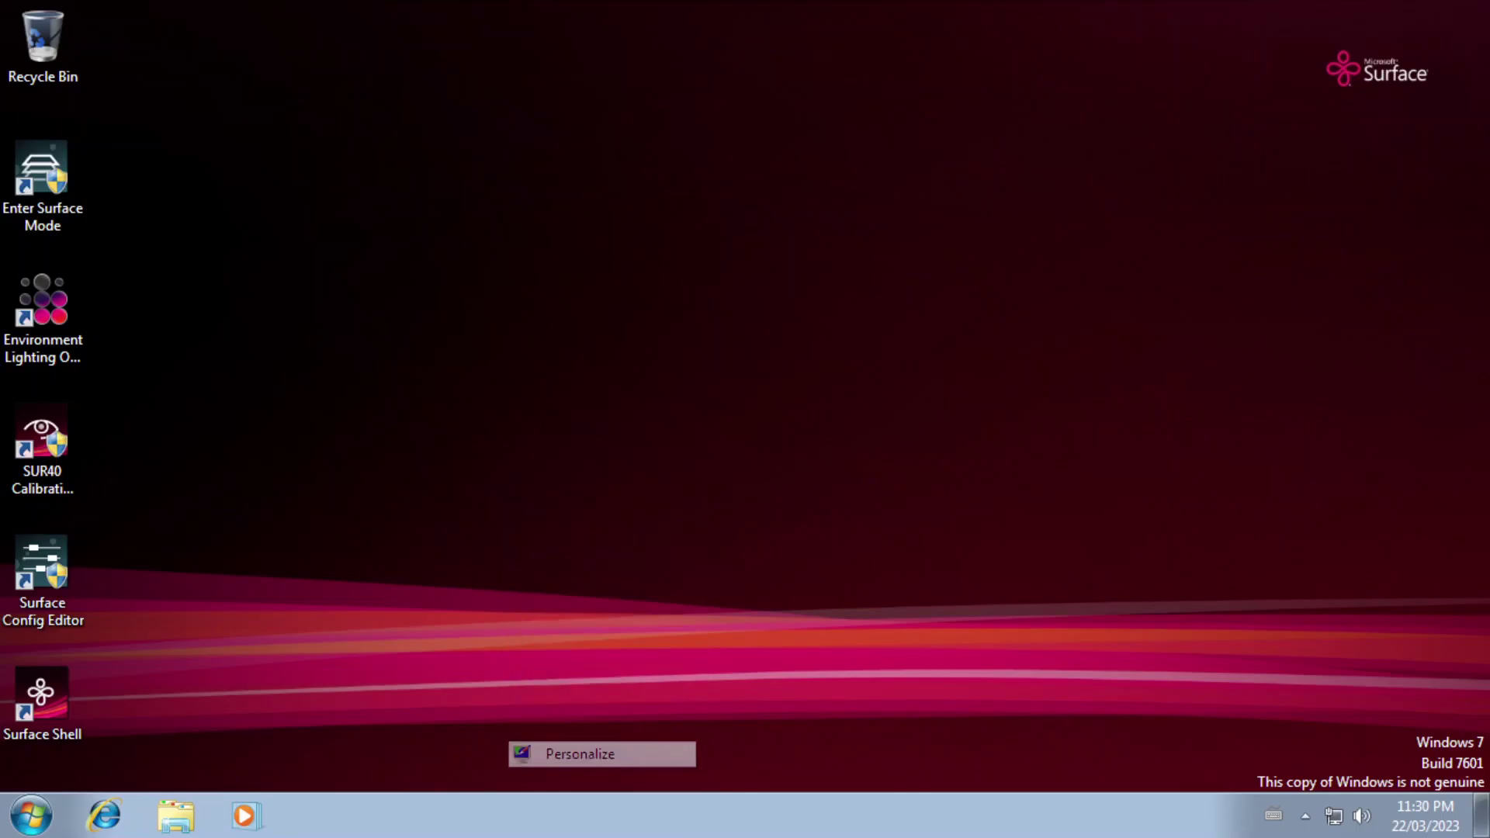
click(1191, 79)
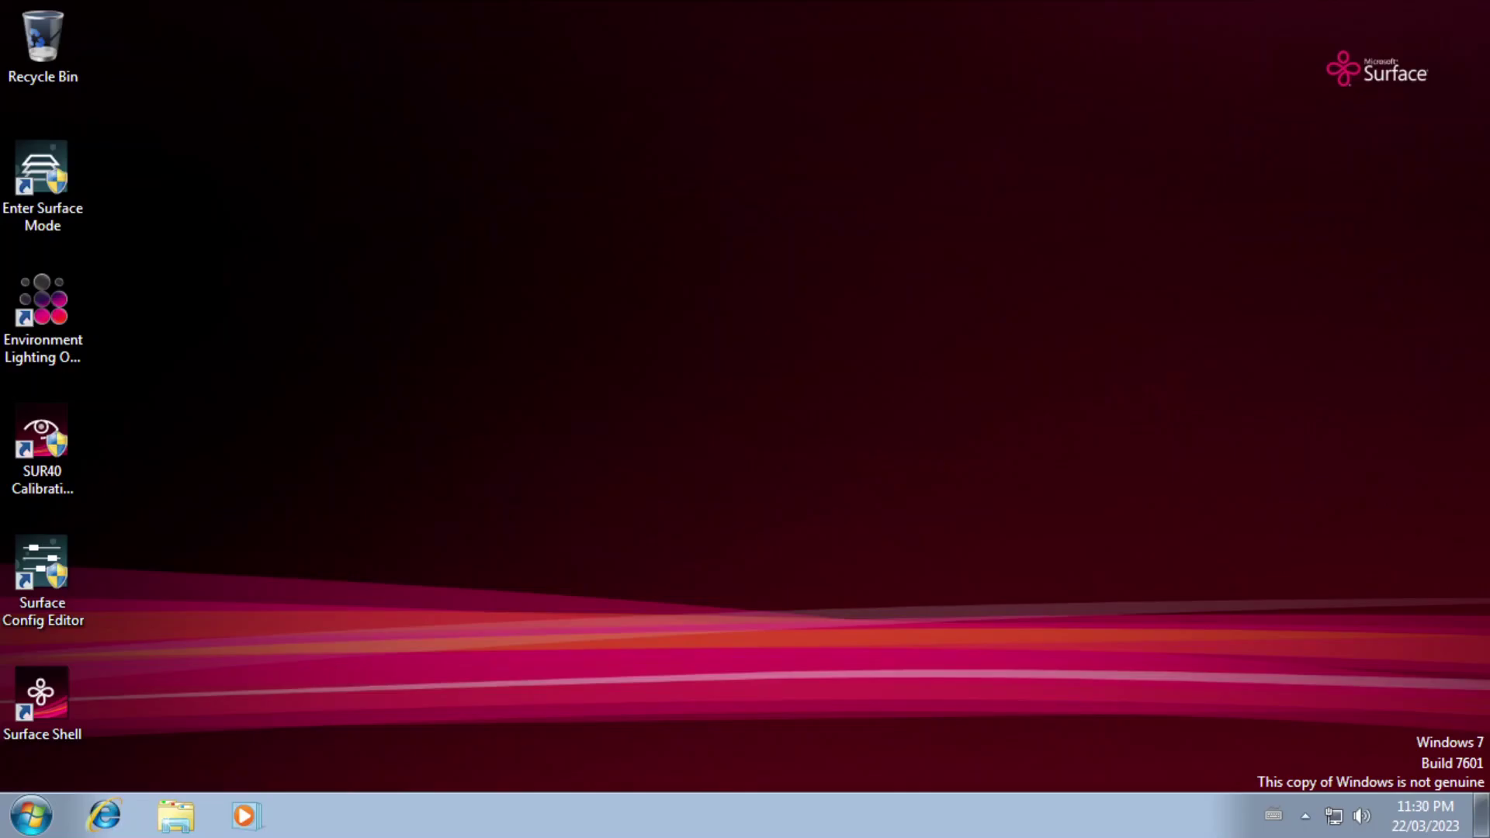
Step: Start Enter Surface Mode, approving the UAC prompt and the log-off confirmation
double_click(41, 182)
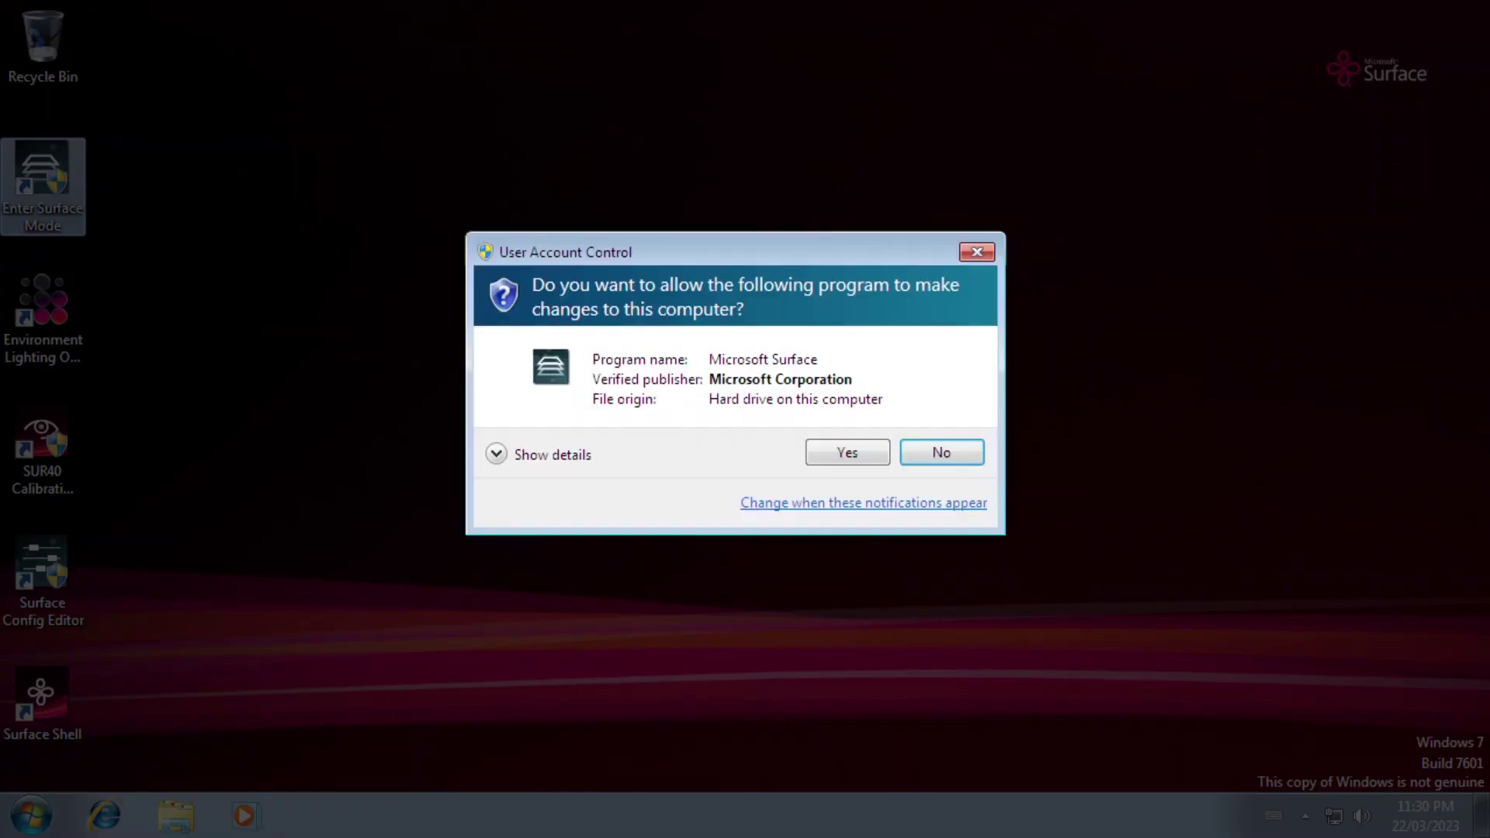
click(848, 452)
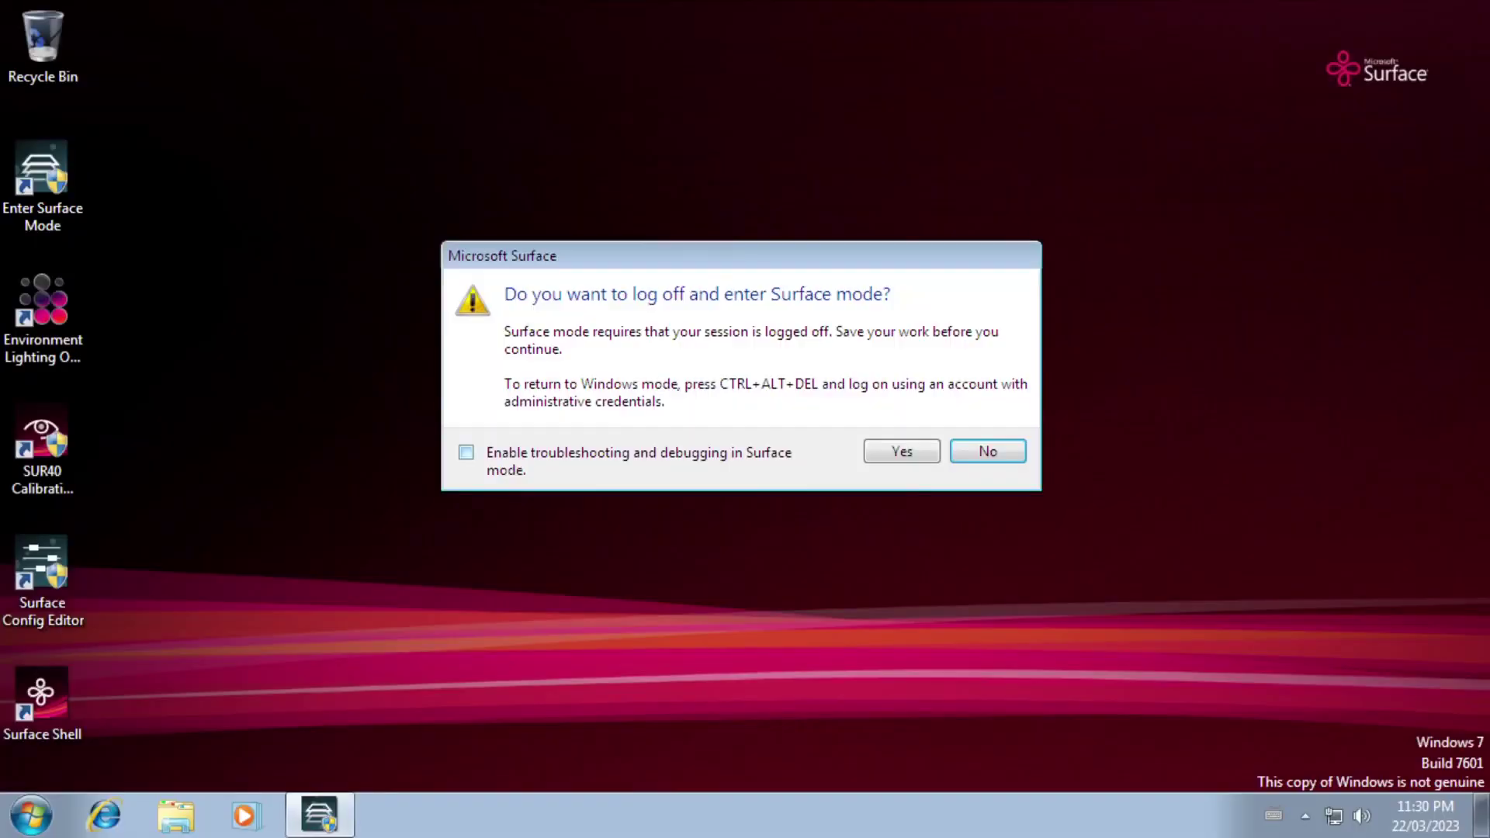
click(901, 451)
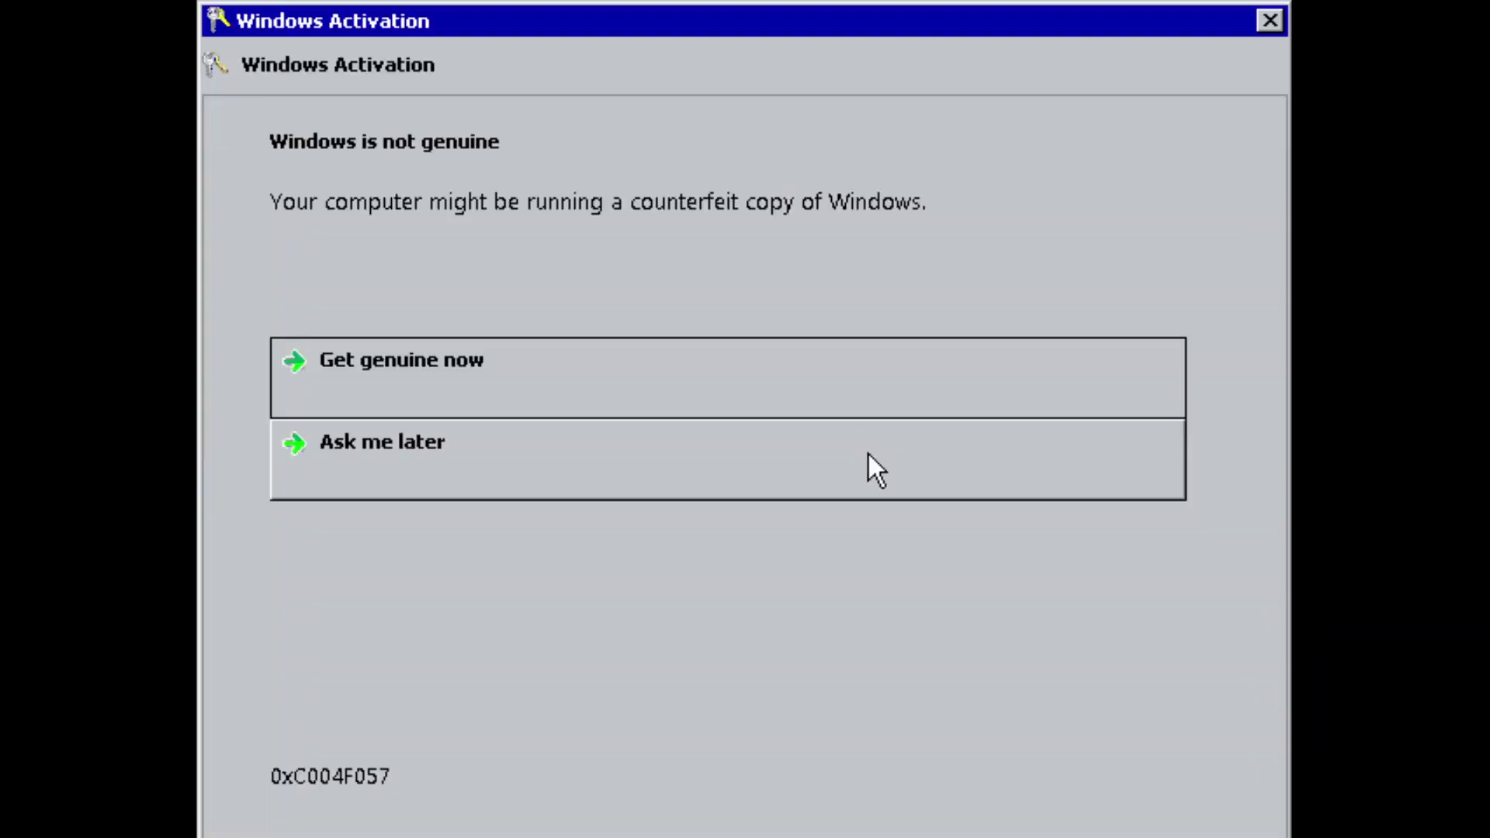
Step: Choose Ask me later to postpone Windows activation
click(632, 461)
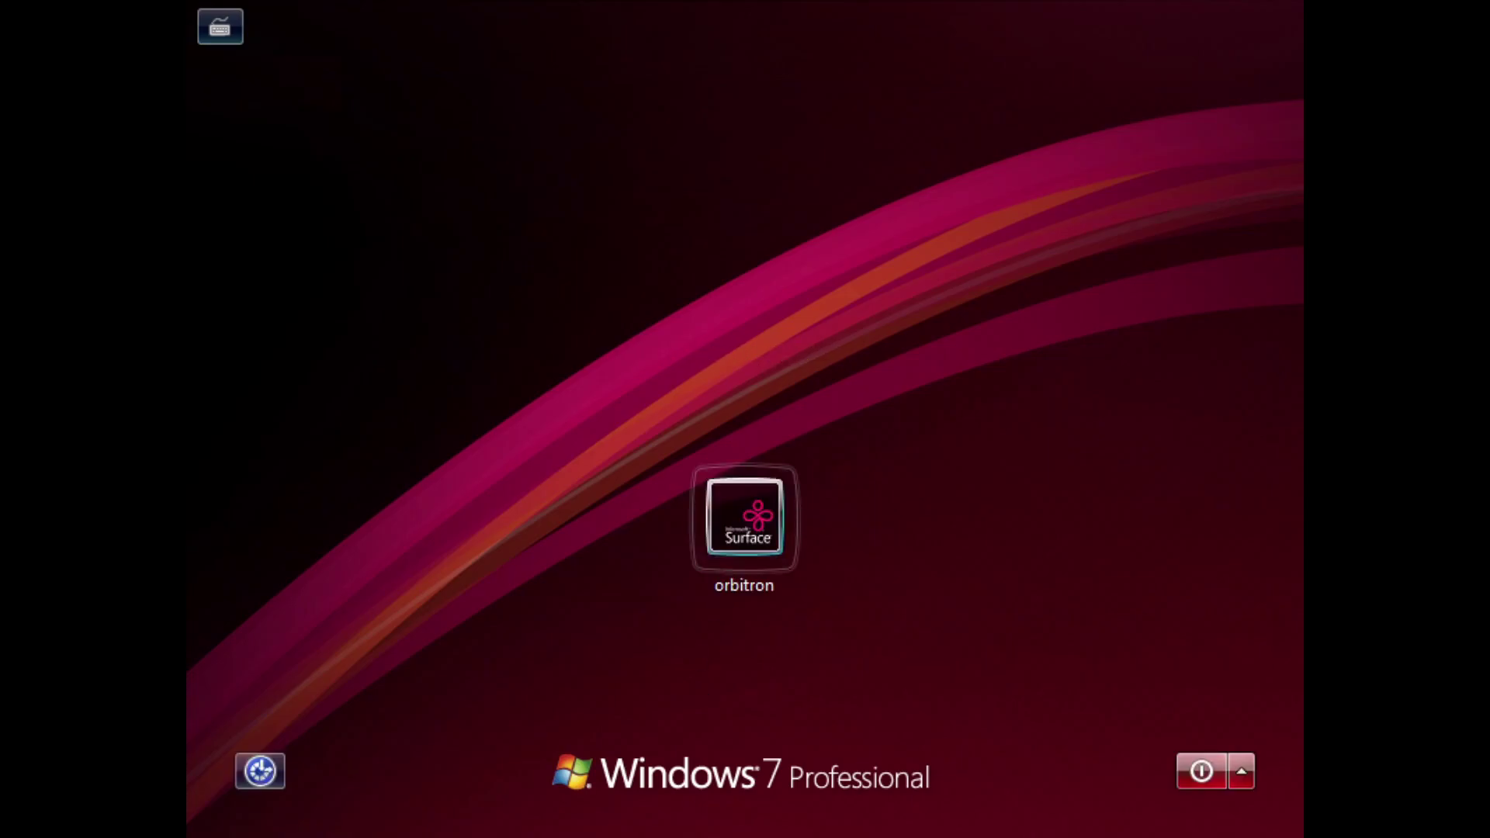
Step: Log back on, dismiss the Group Policy message, close Personalization and open Screen resolution for a wider setting
click(745, 515)
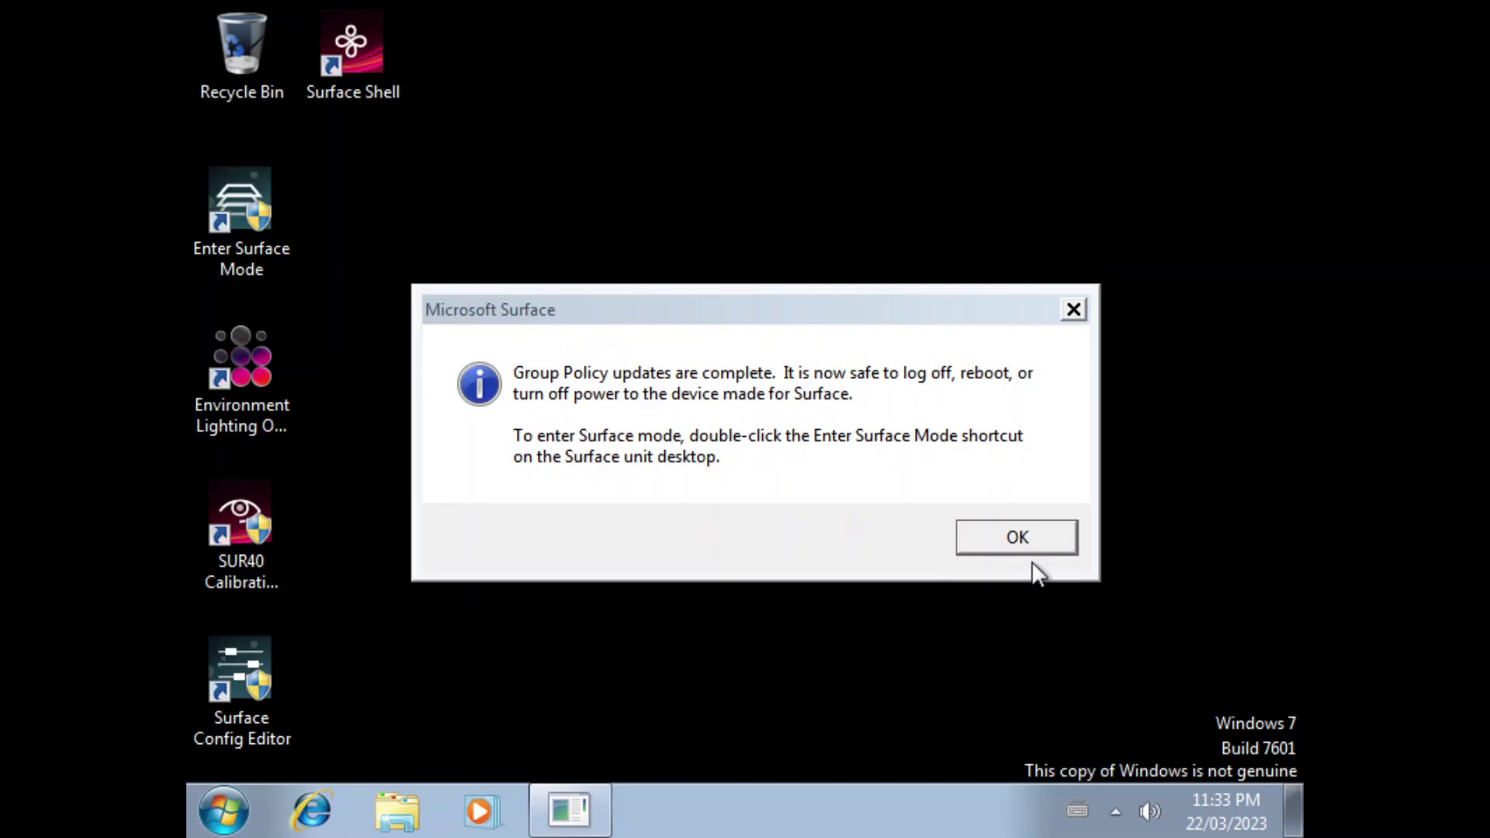
click(1016, 537)
right_click(665, 317)
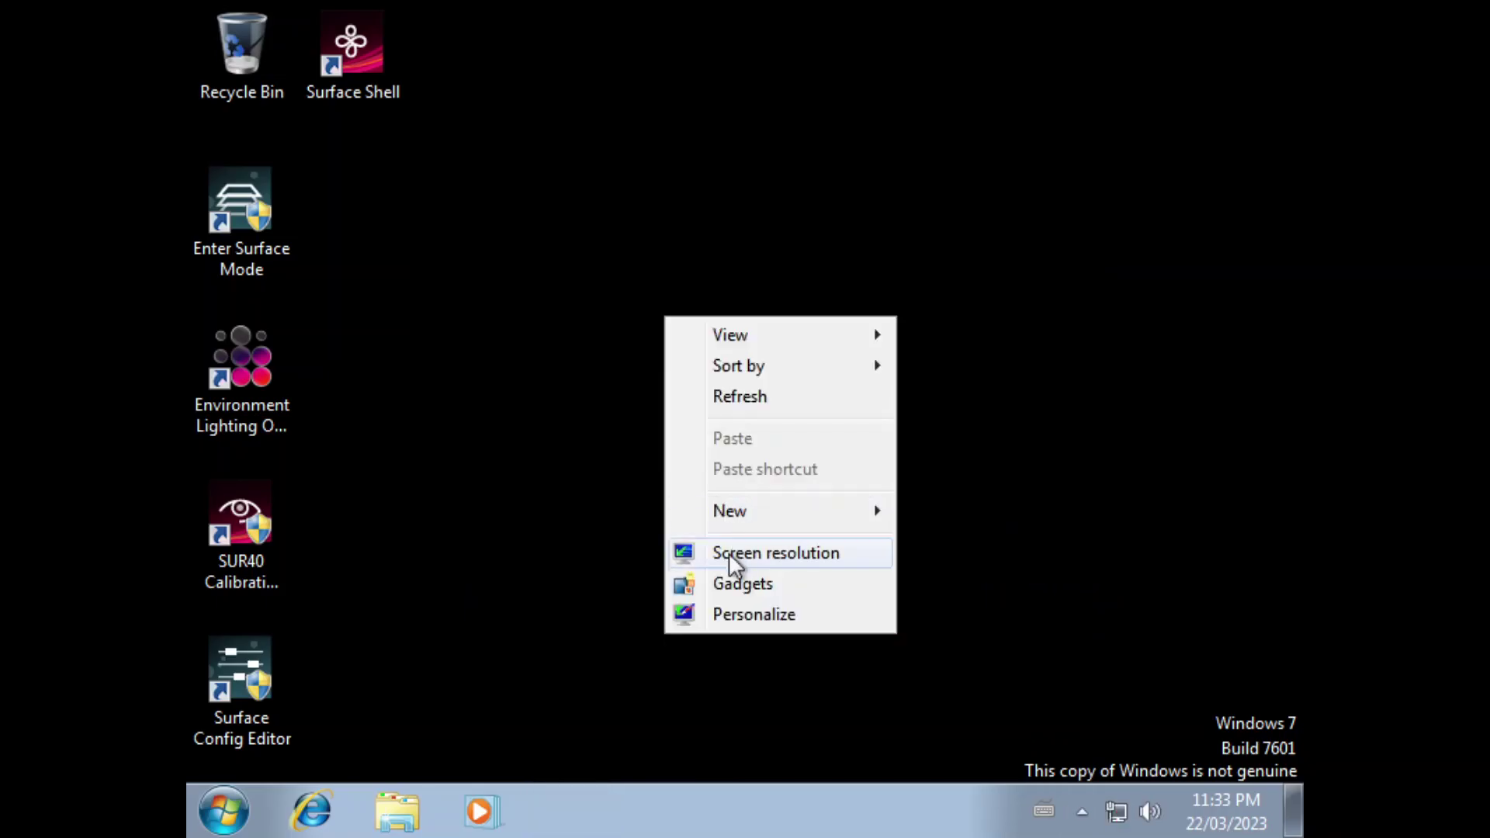
click(718, 613)
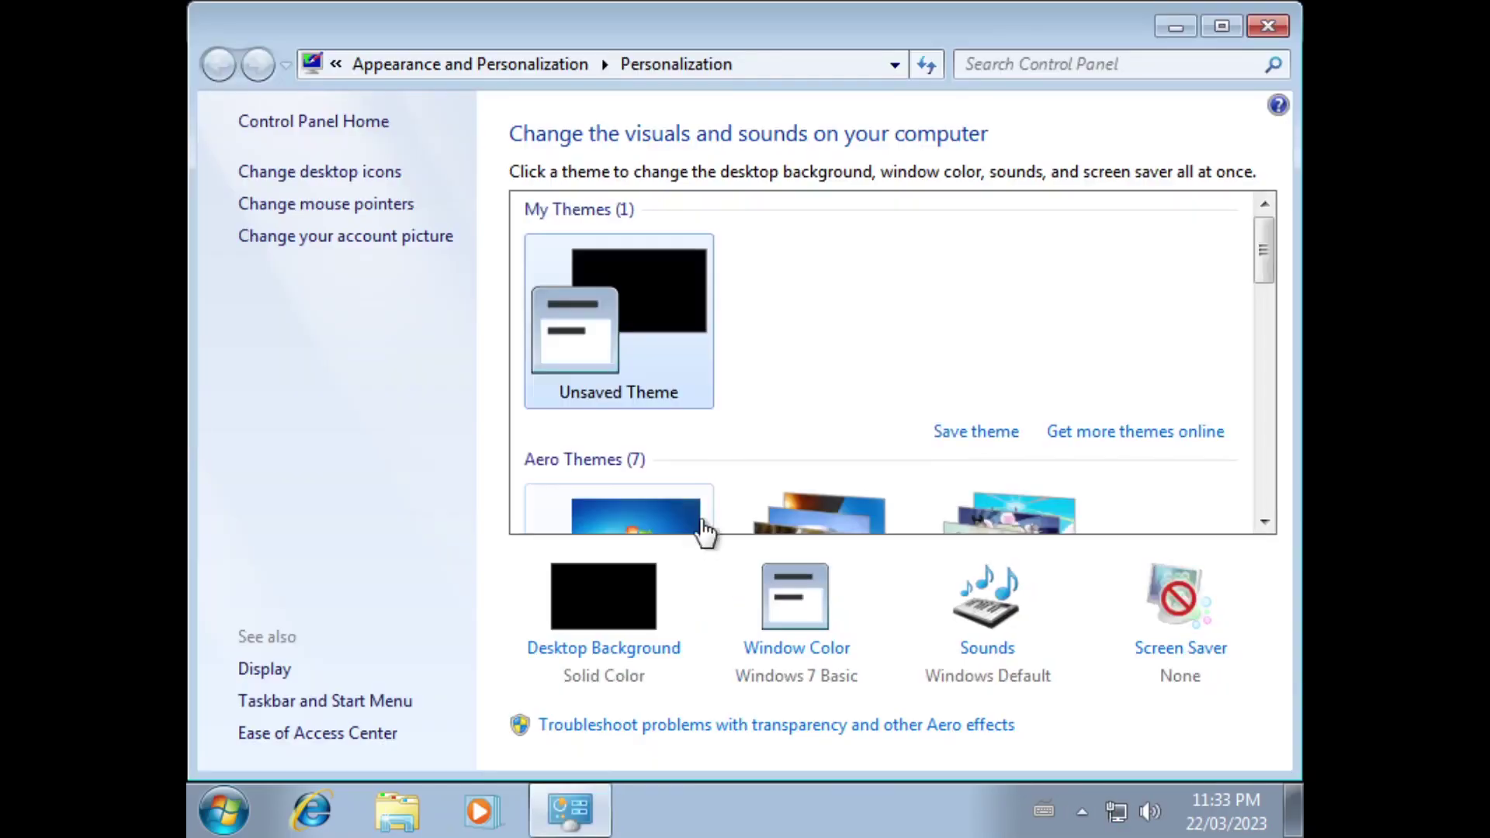
scroll(776, 438, down, 1)
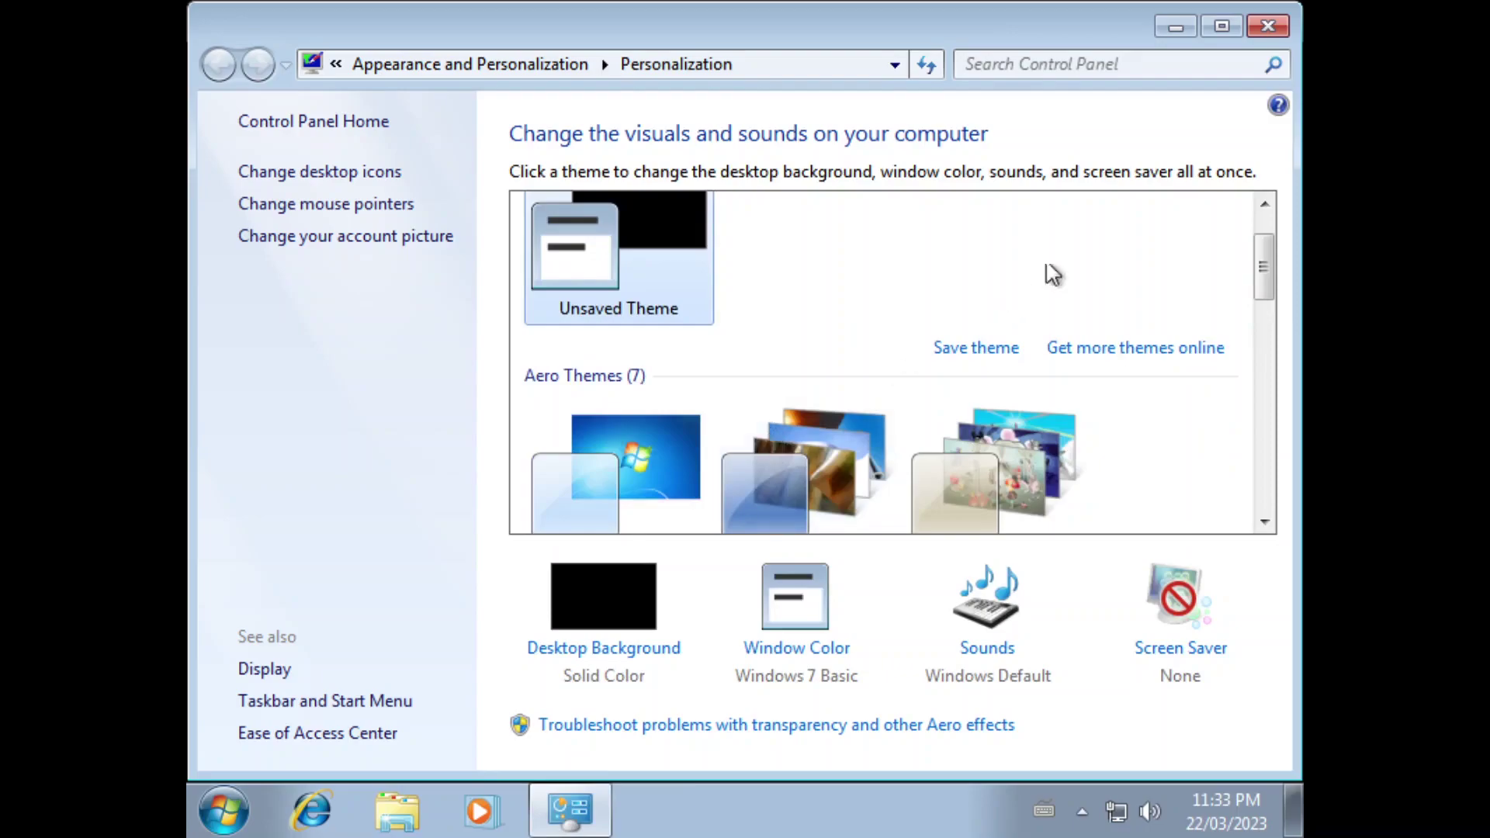
click(1267, 27)
right_click(654, 305)
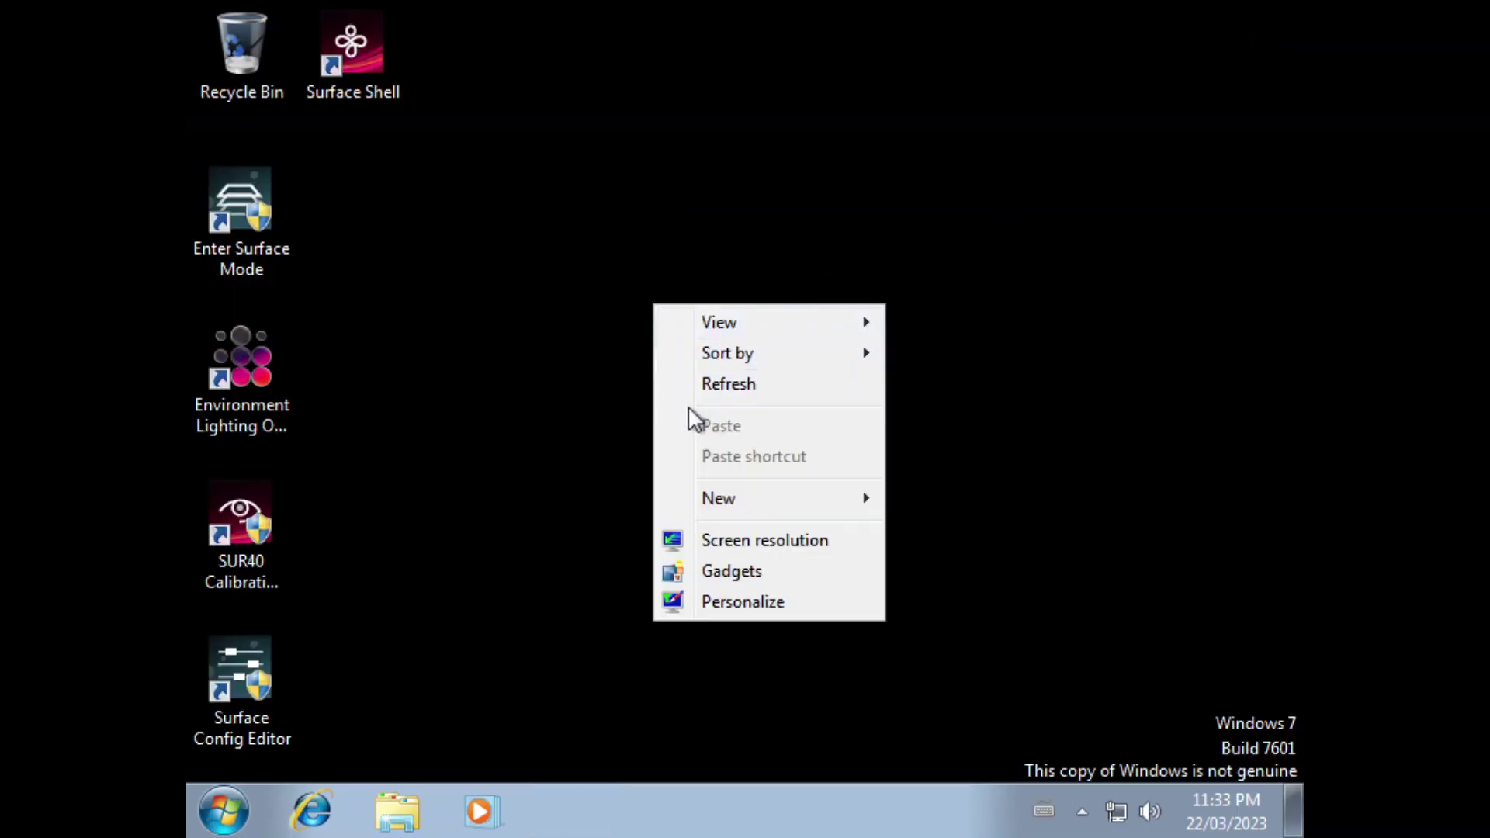
click(678, 531)
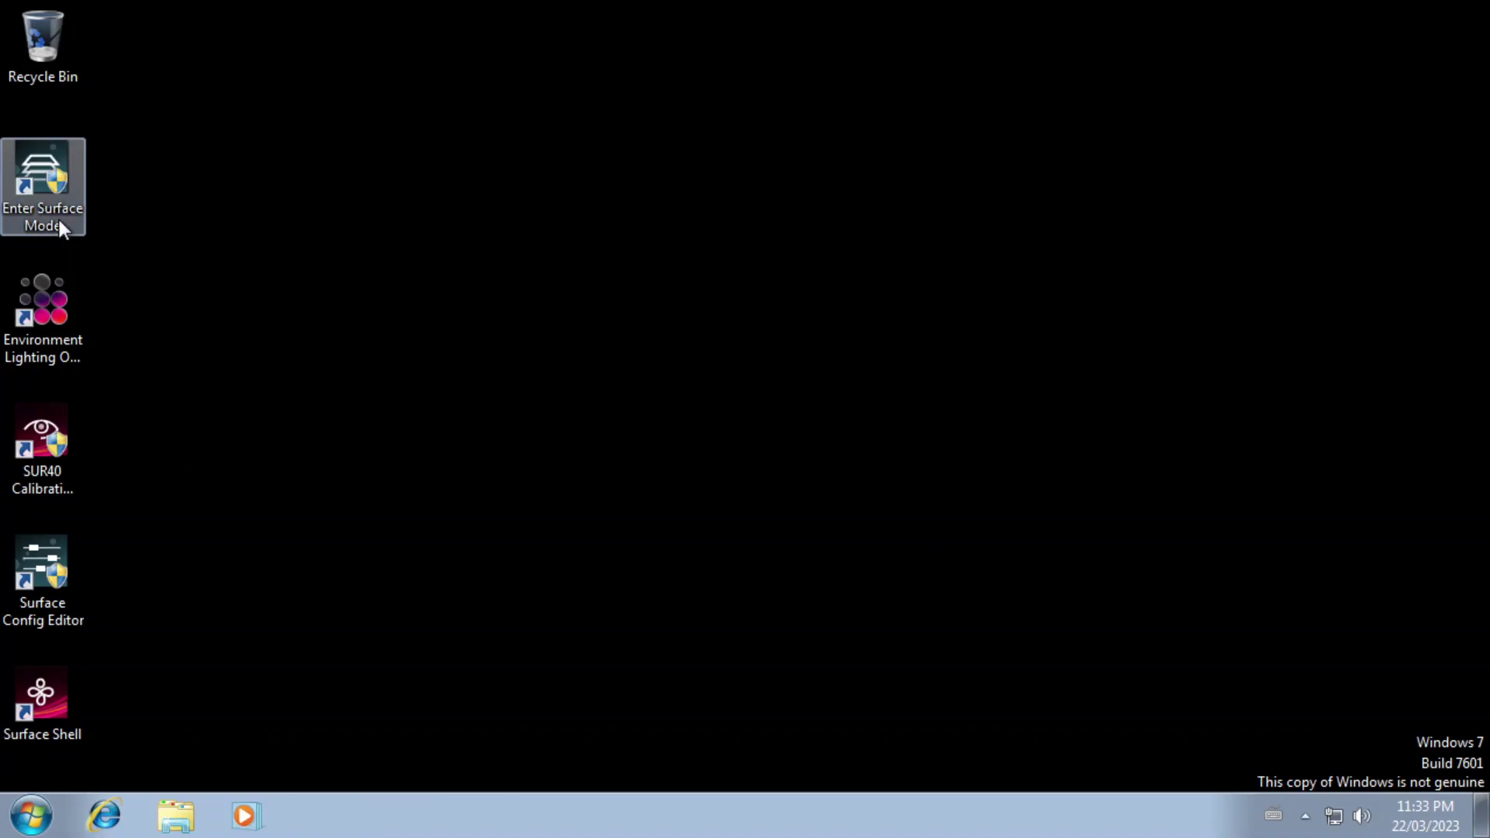
Step: Run Surface Shell in Test Mode from its desktop icon, then exit it with Escape
double_click(53, 707)
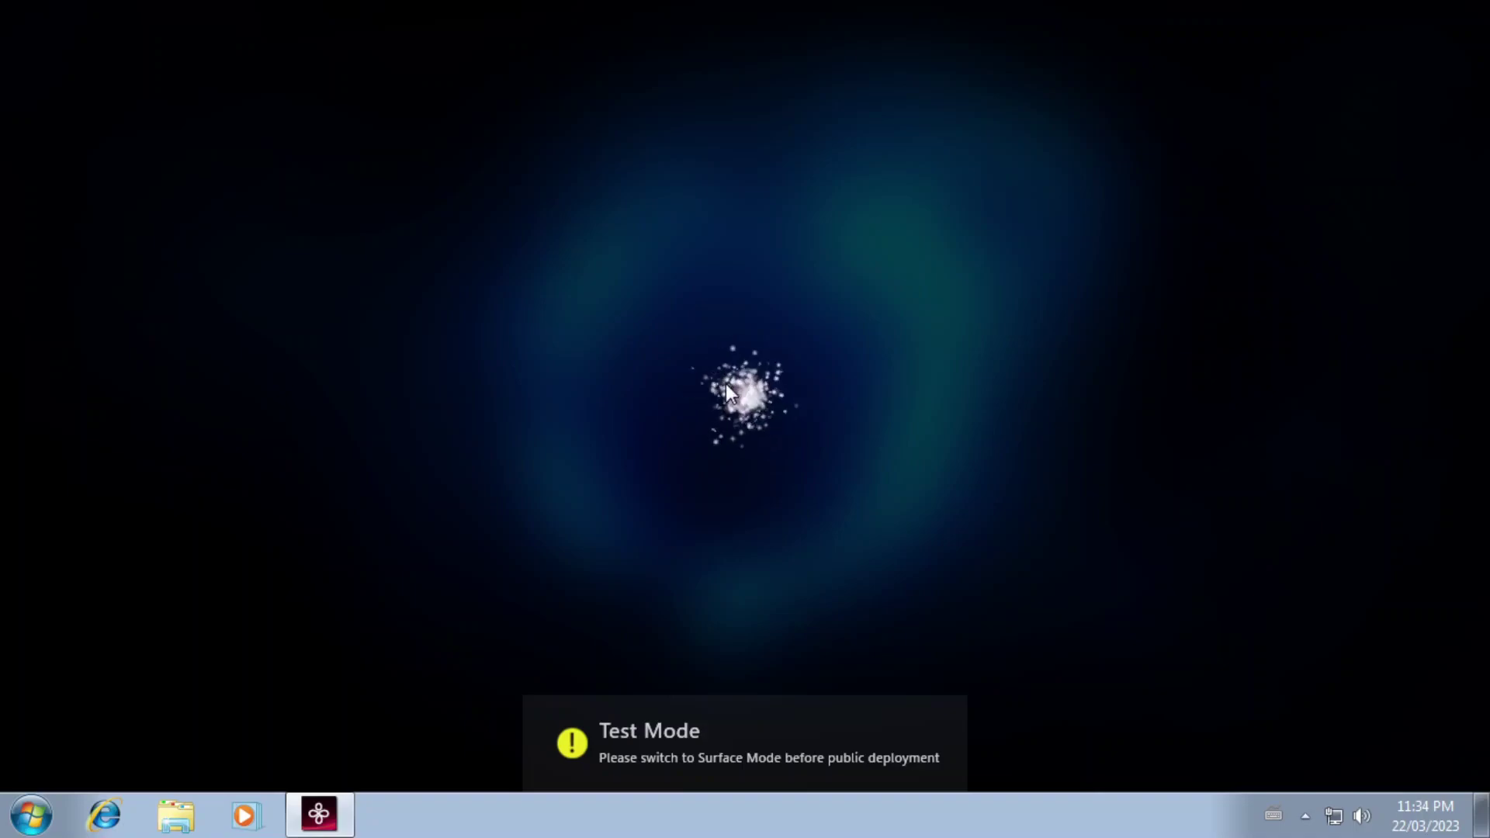
key(Escape)
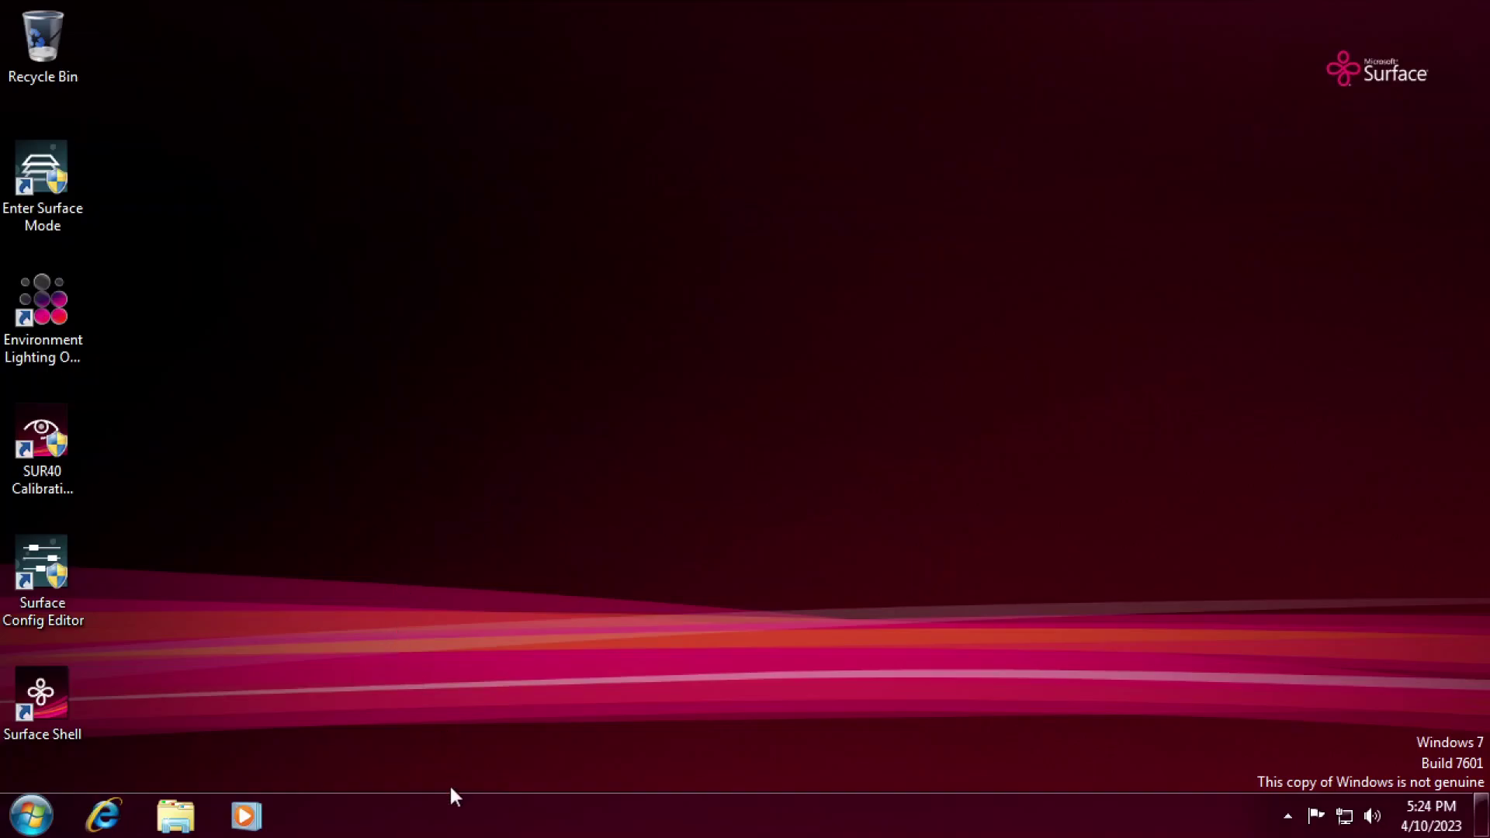
right_click(398, 242)
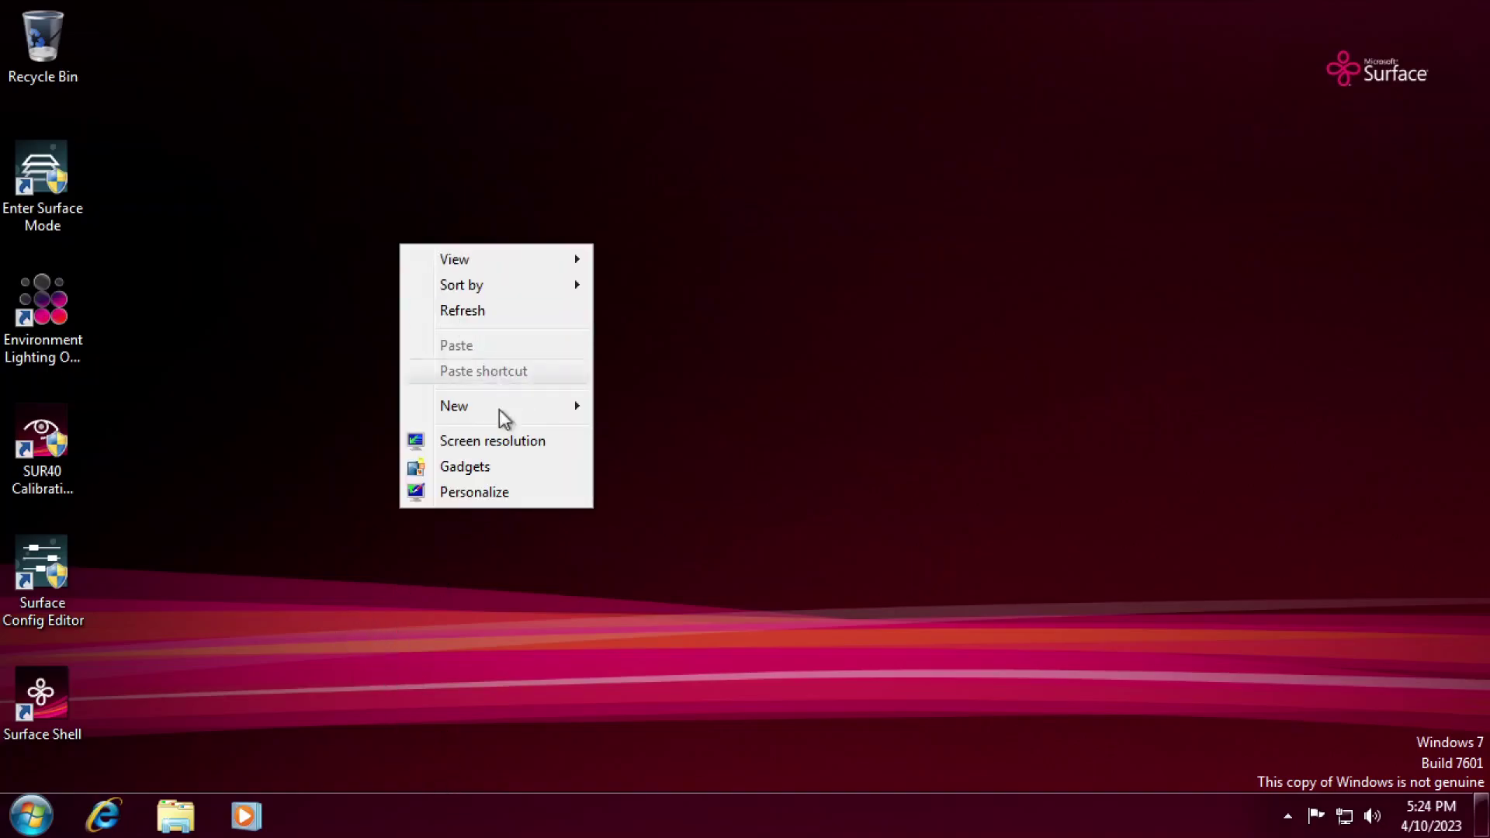
click(696, 336)
key(super+r)
text(winver)
key(Return)
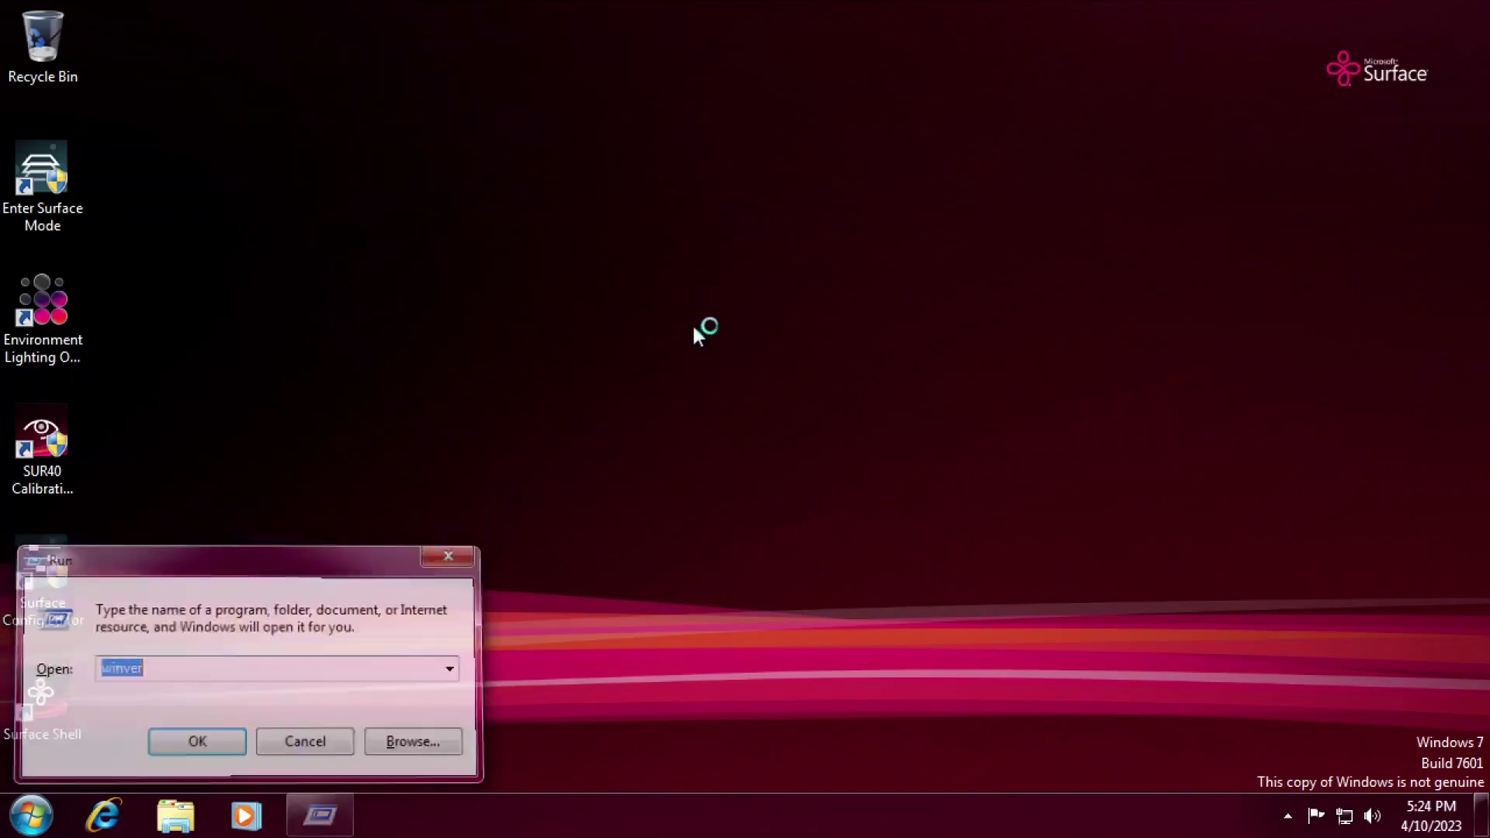
drag(318, 69, 639, 142)
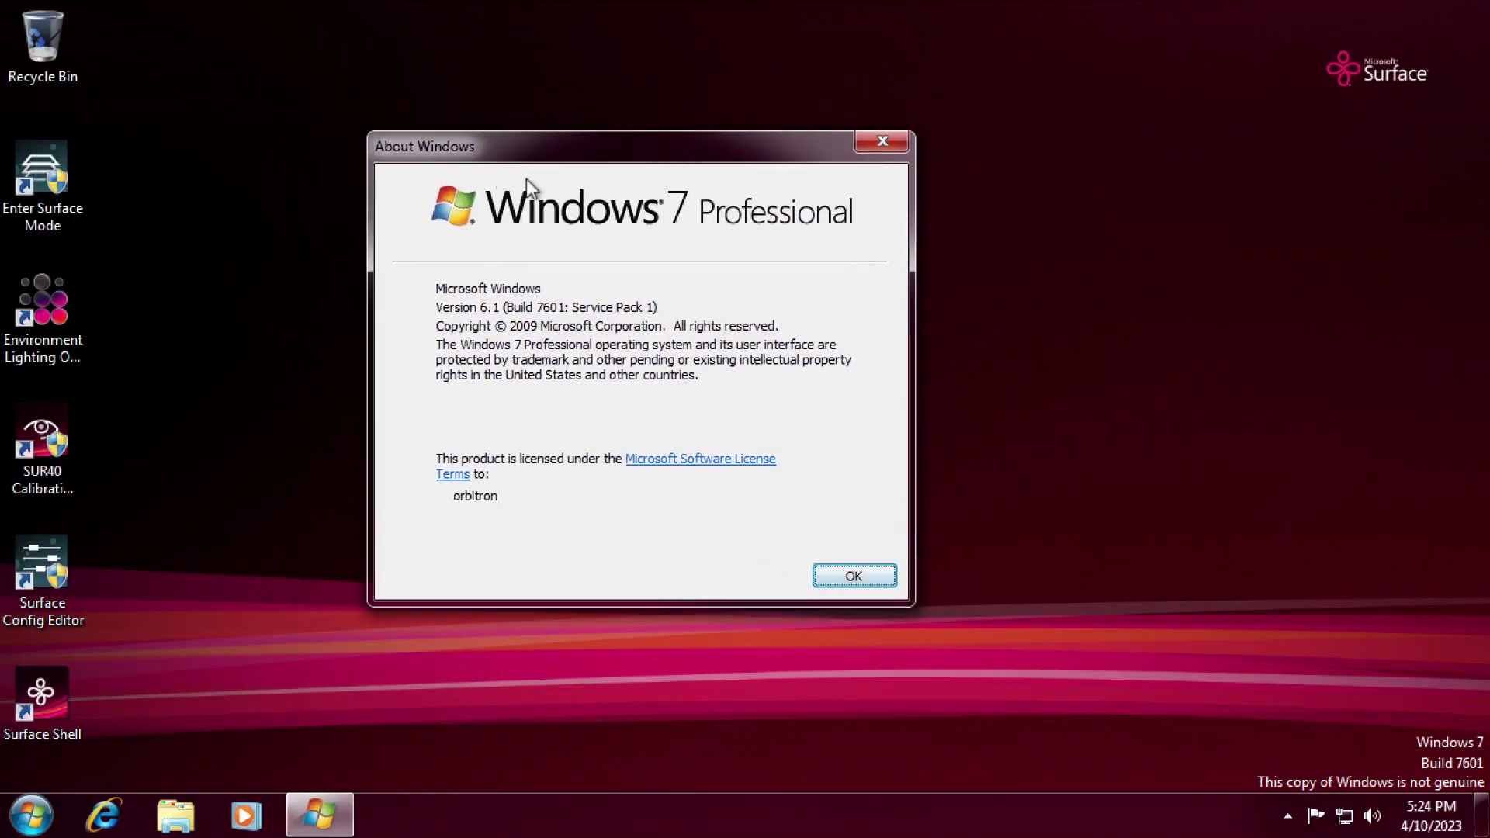
click(882, 141)
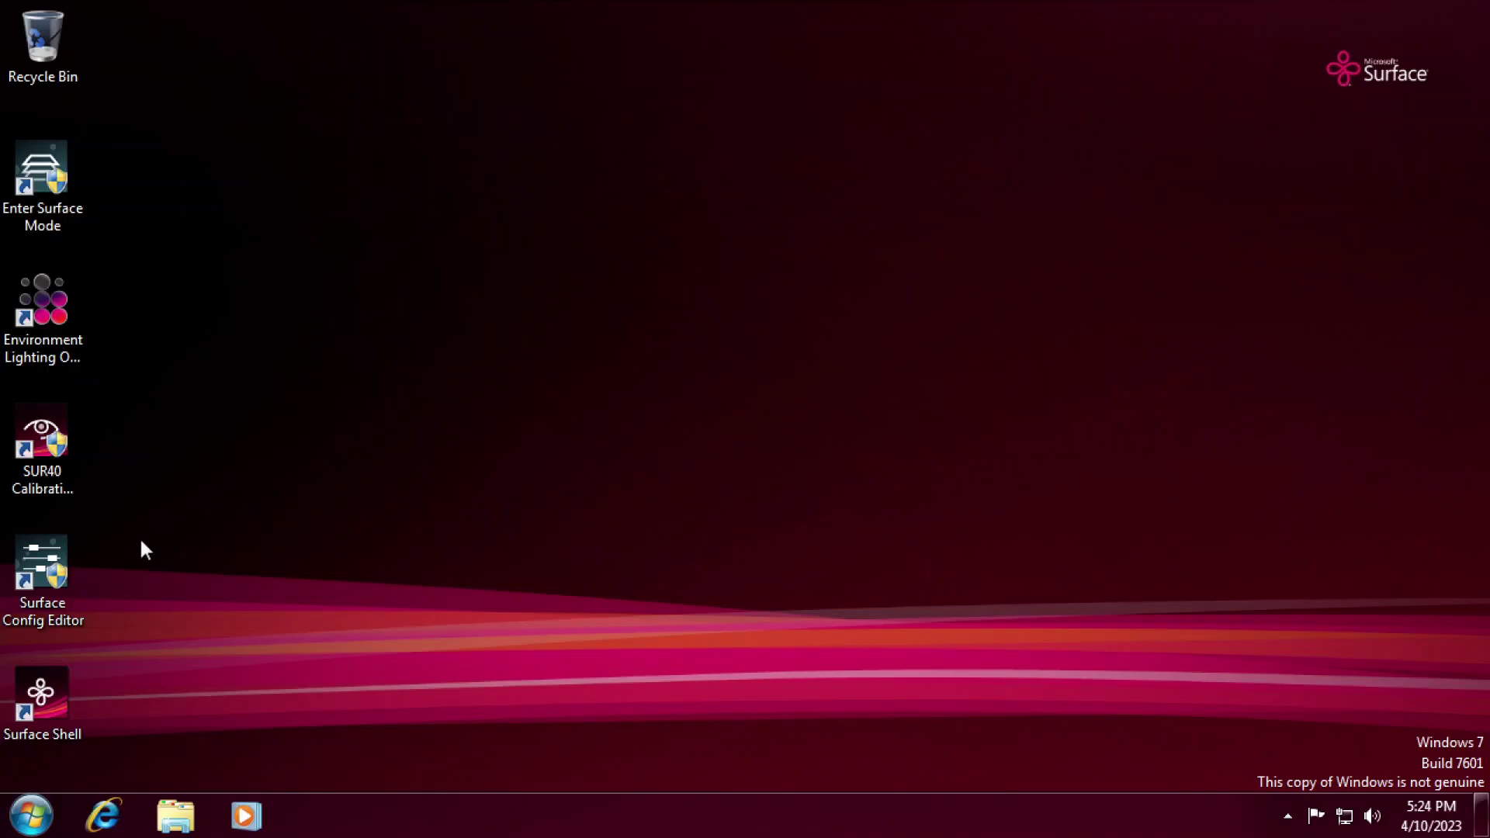
click(20, 329)
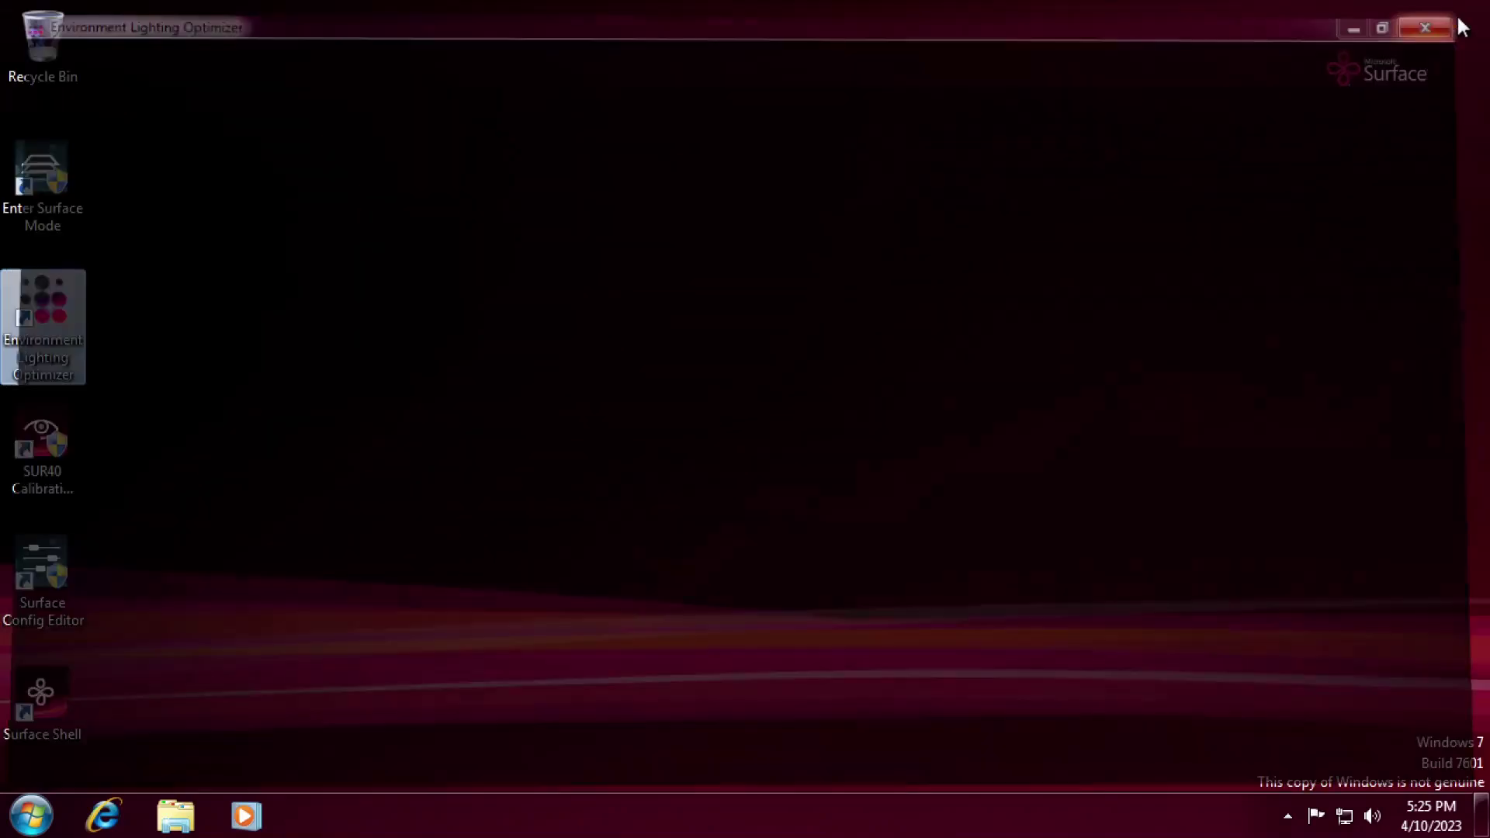
double_click(64, 460)
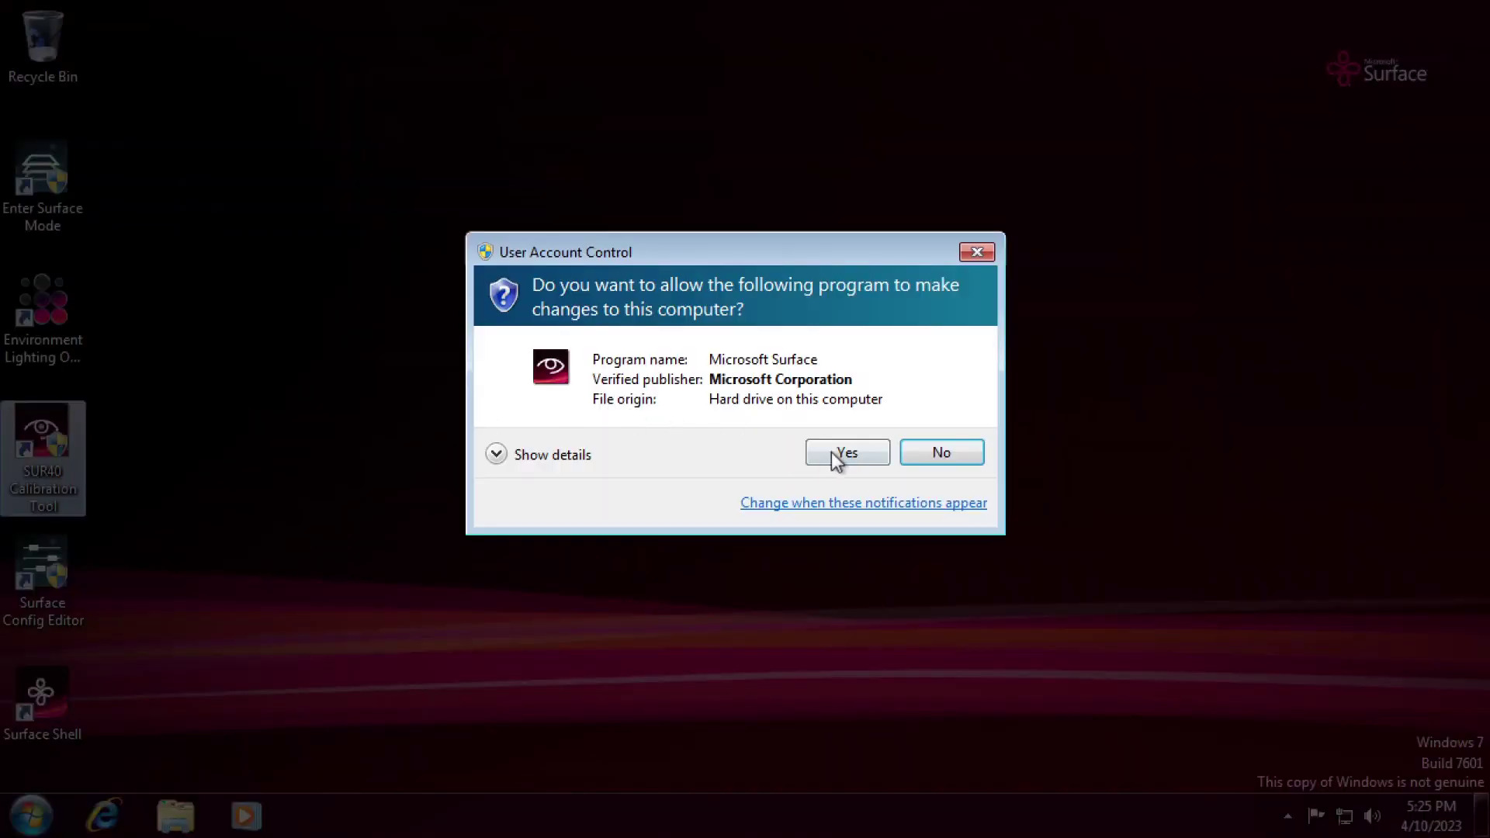
click(835, 454)
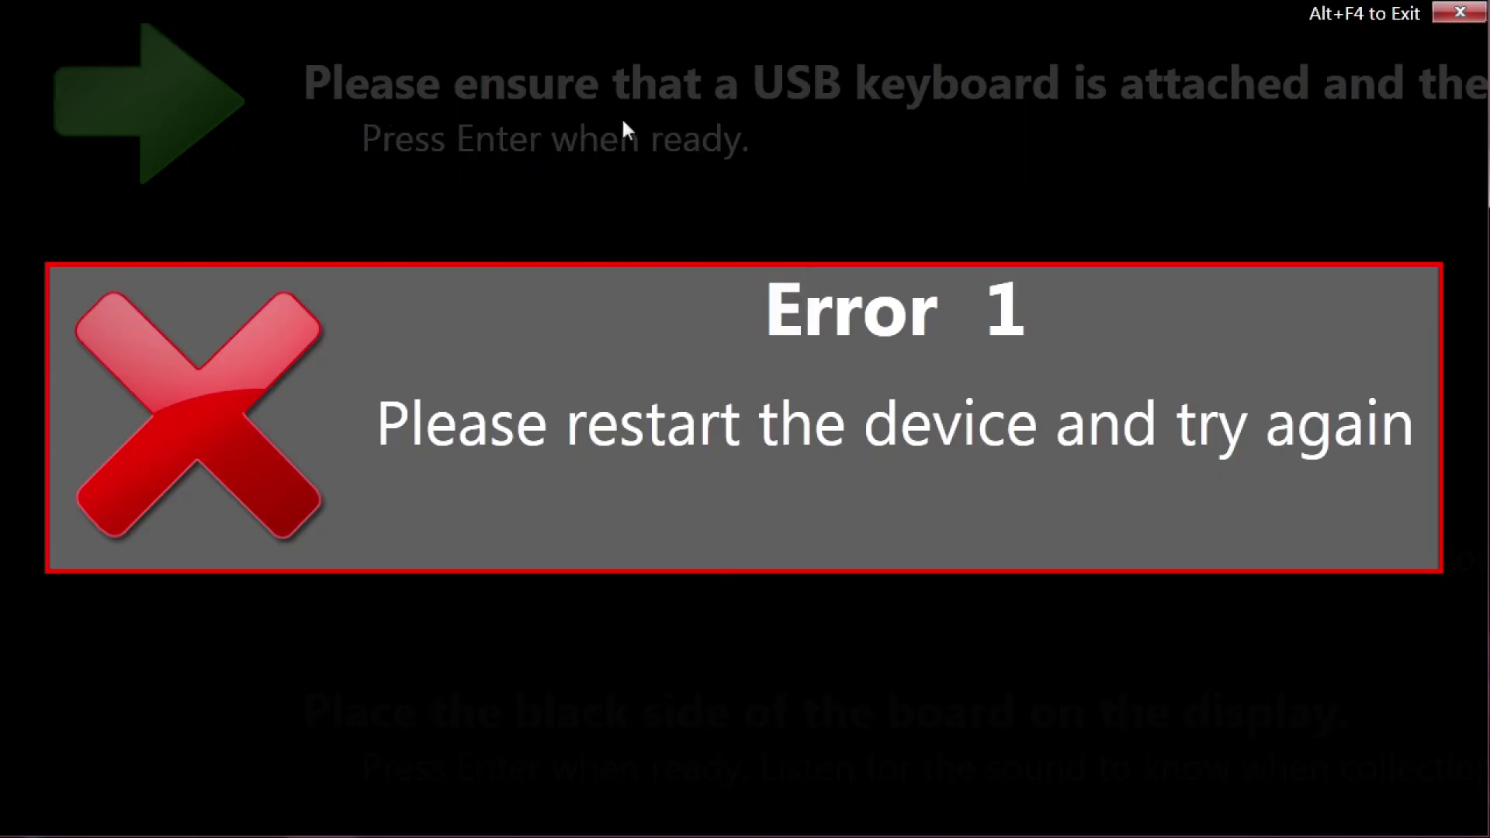
click(1445, 16)
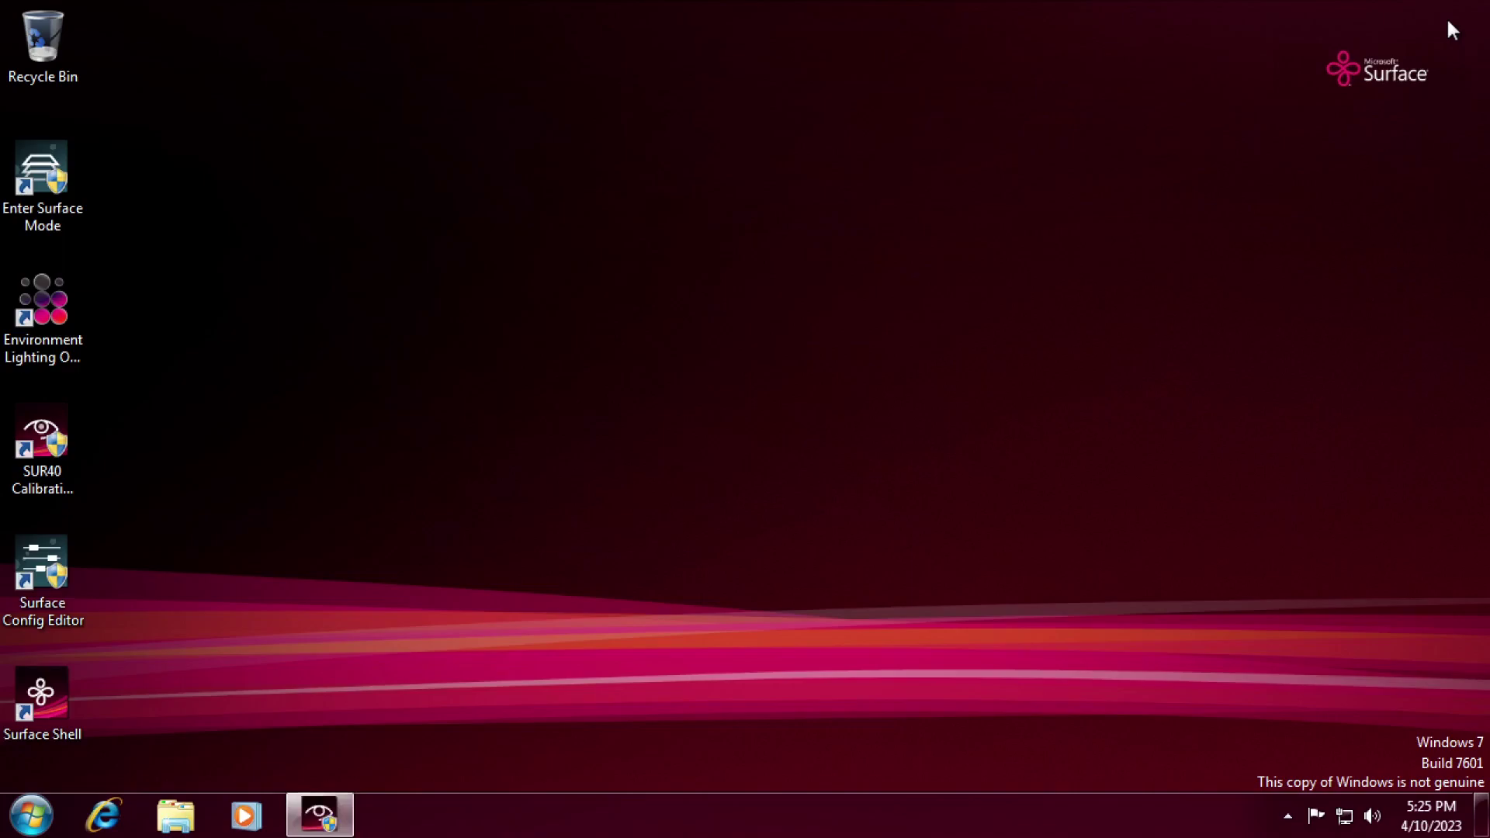
click(49, 475)
double_click(78, 578)
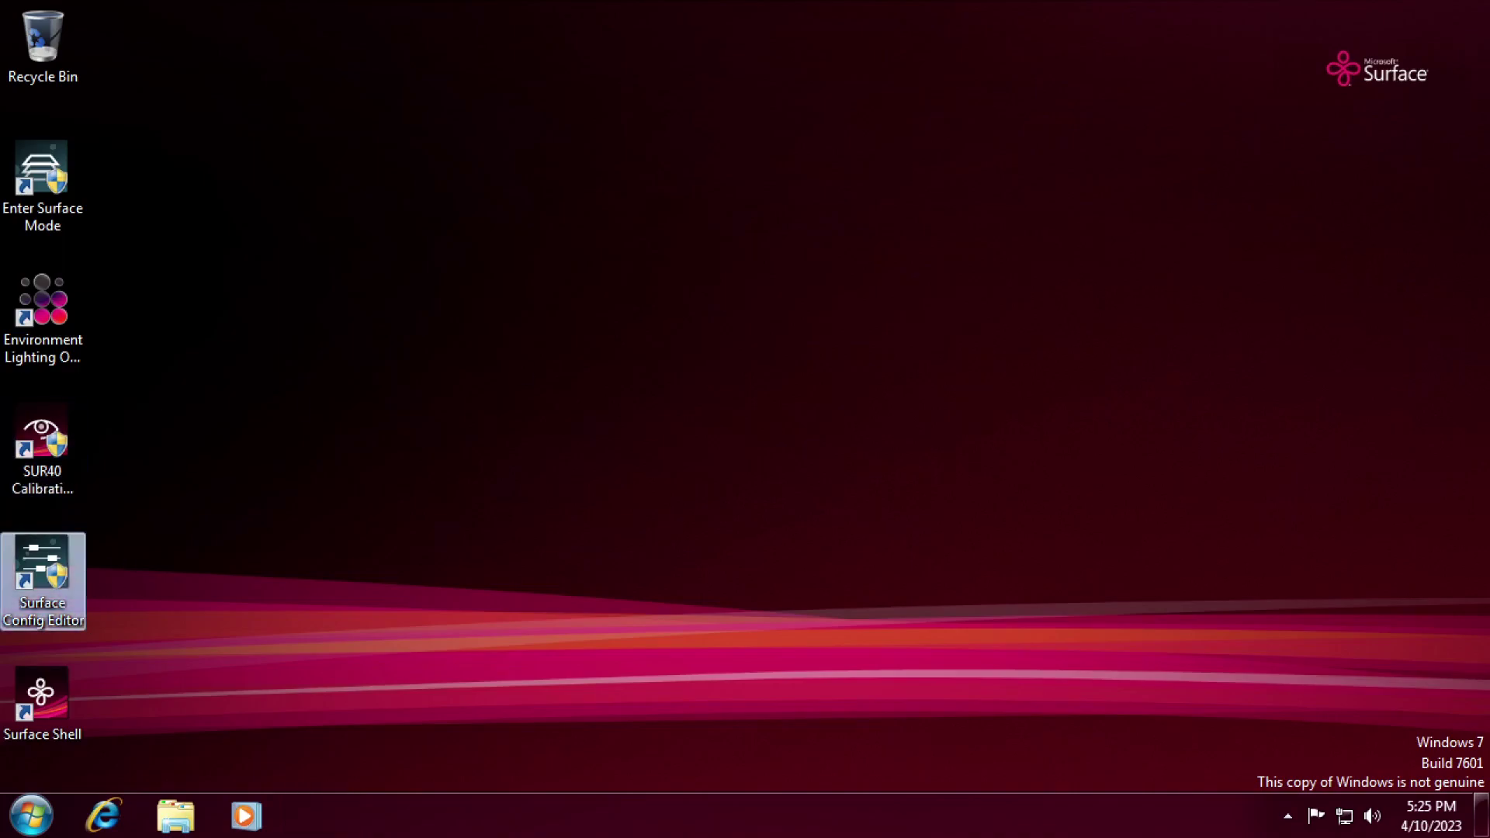
click(875, 457)
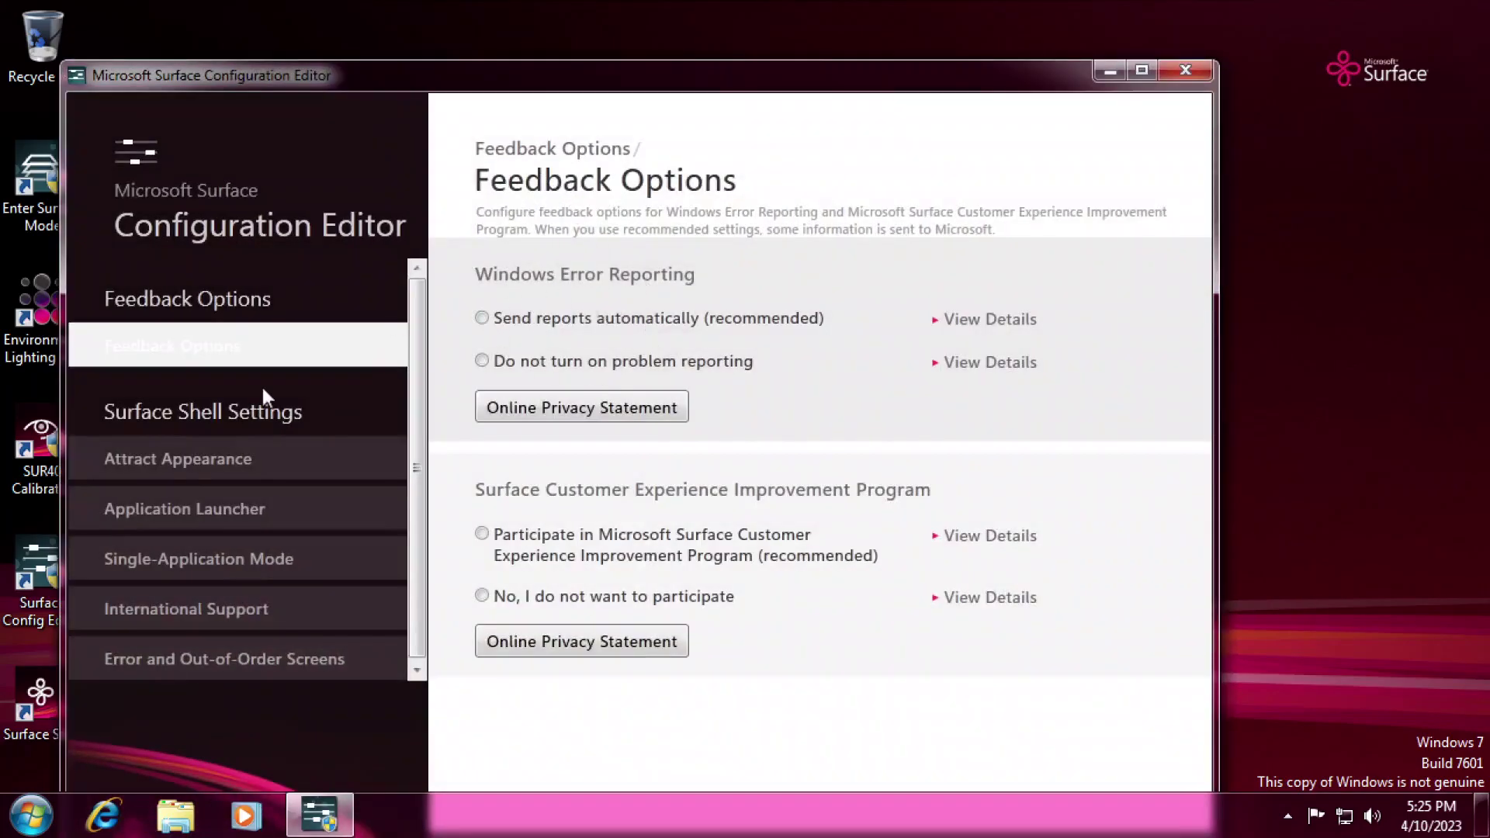
click(240, 466)
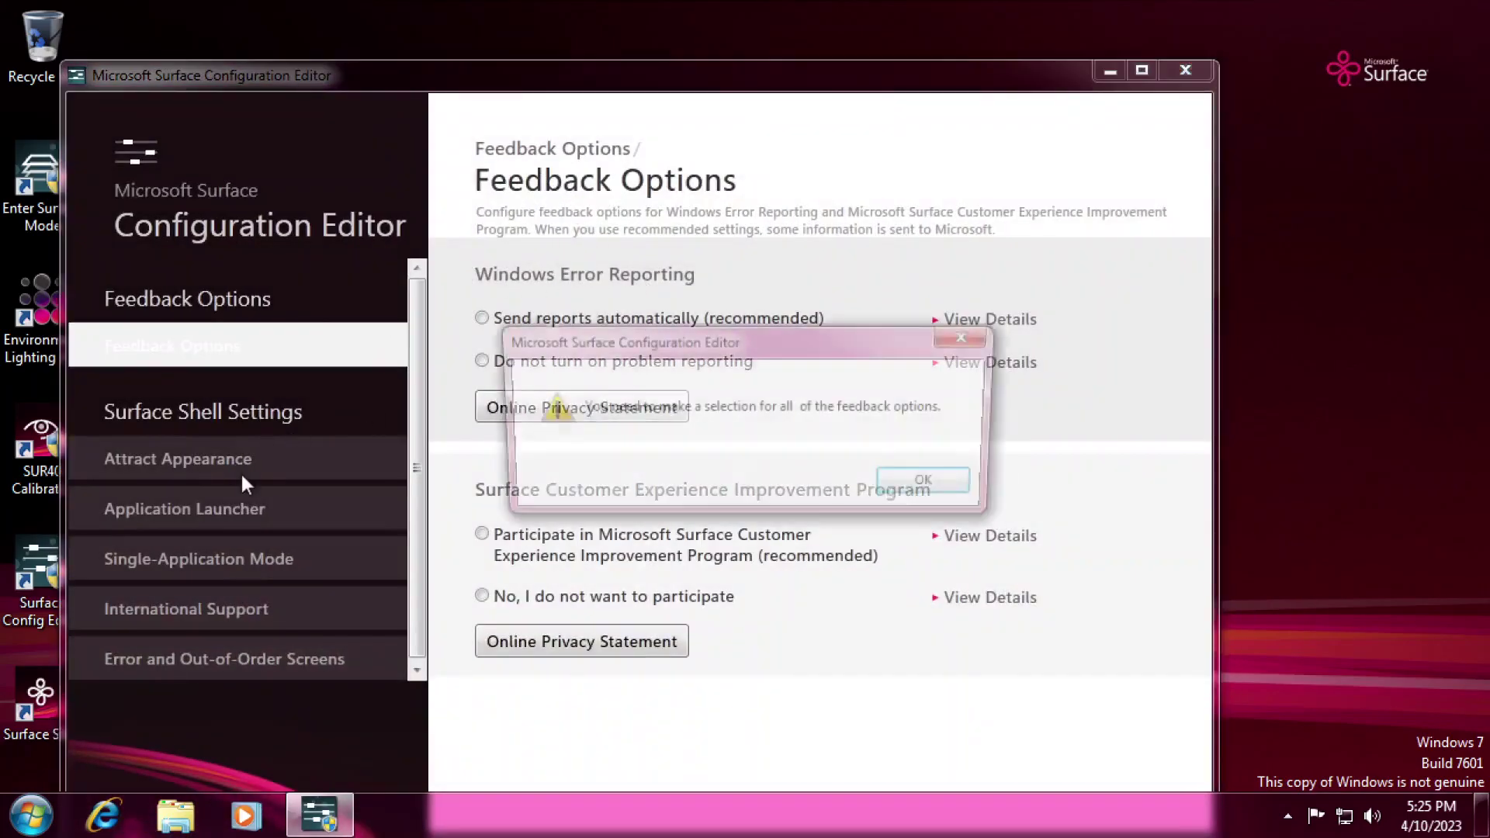
click(942, 487)
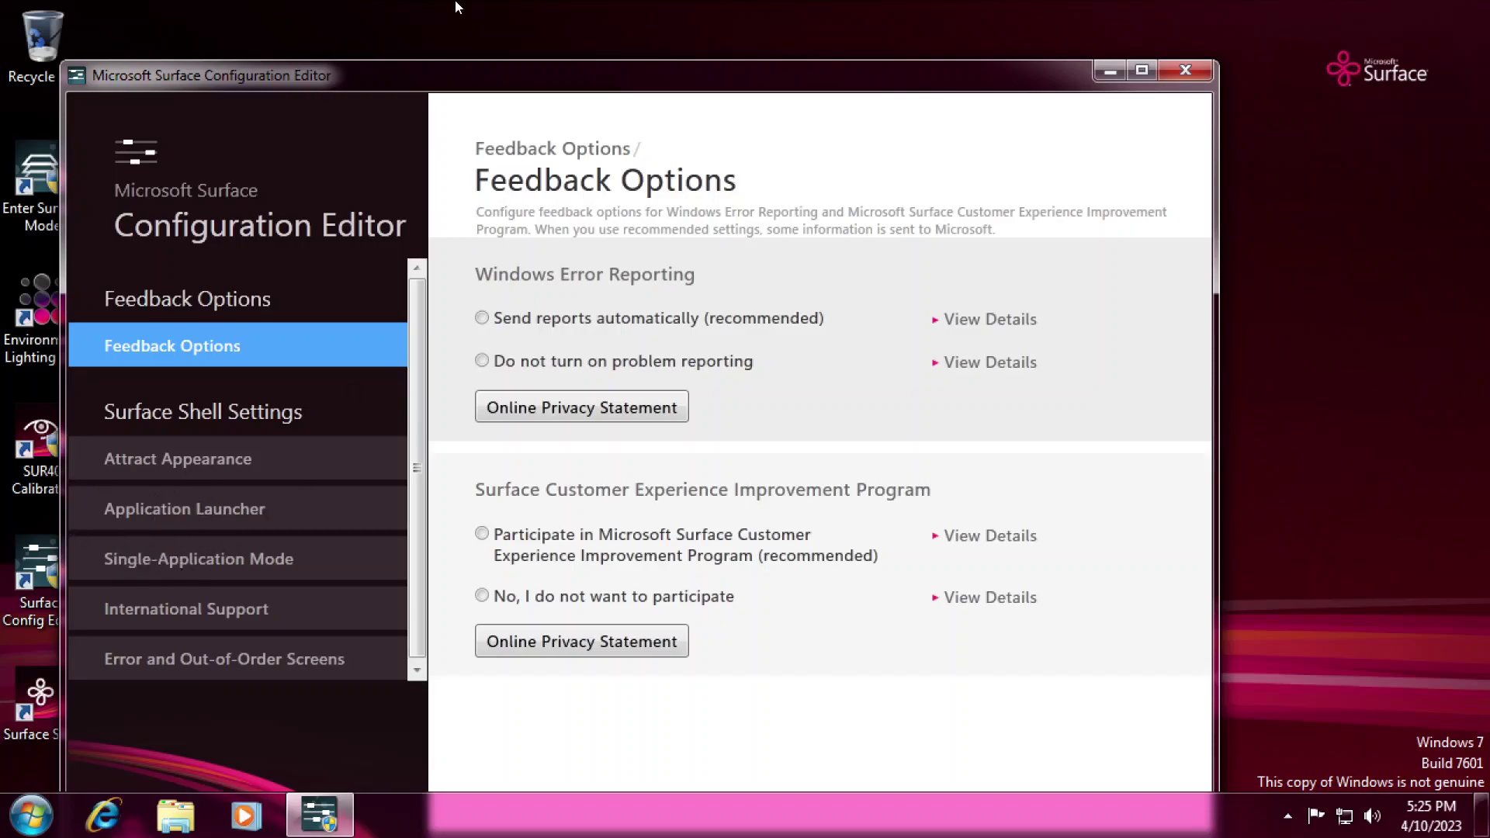
drag(369, 75, 449, 40)
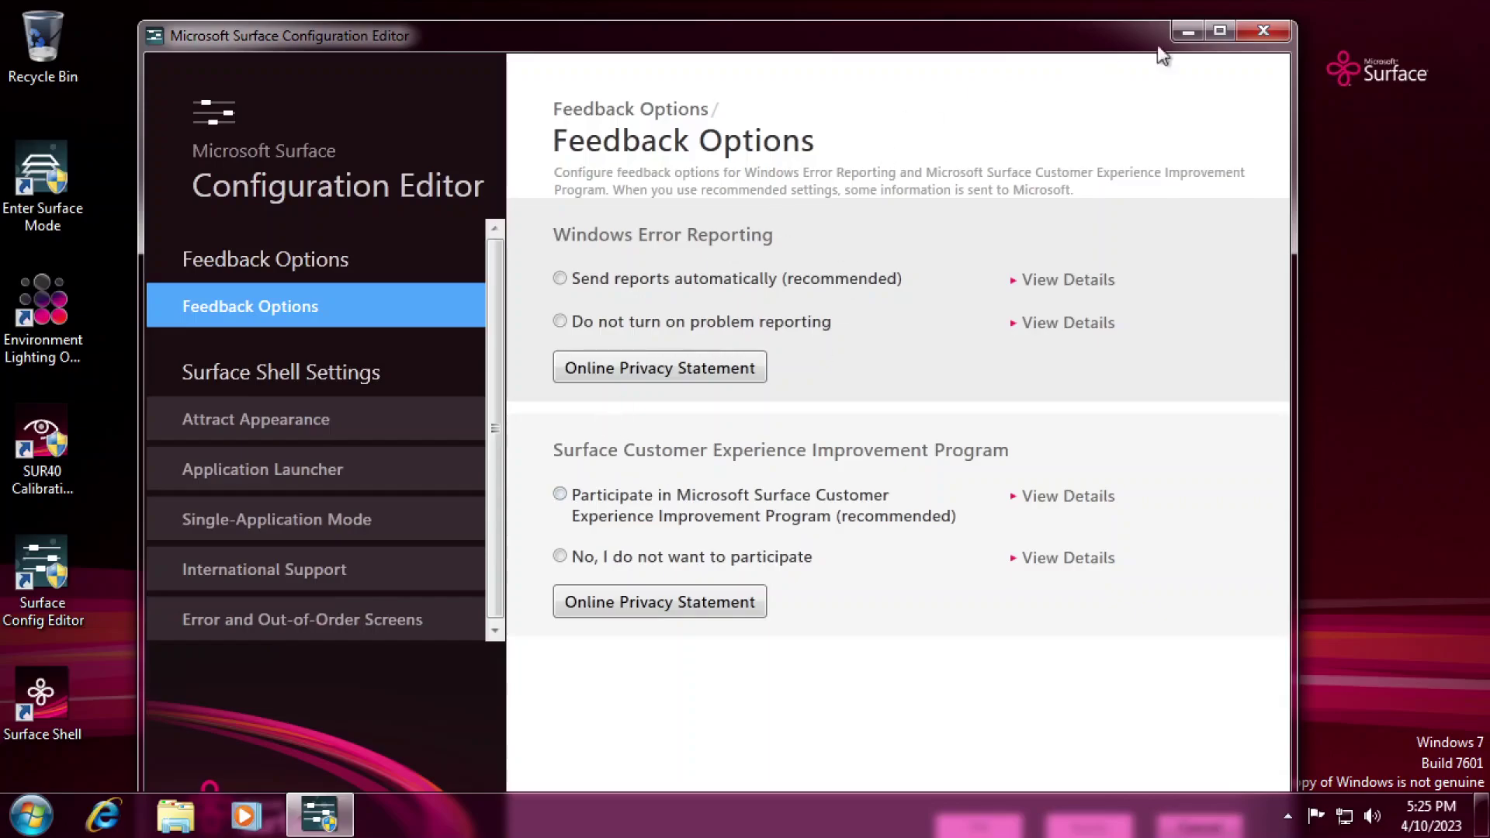
click(1264, 31)
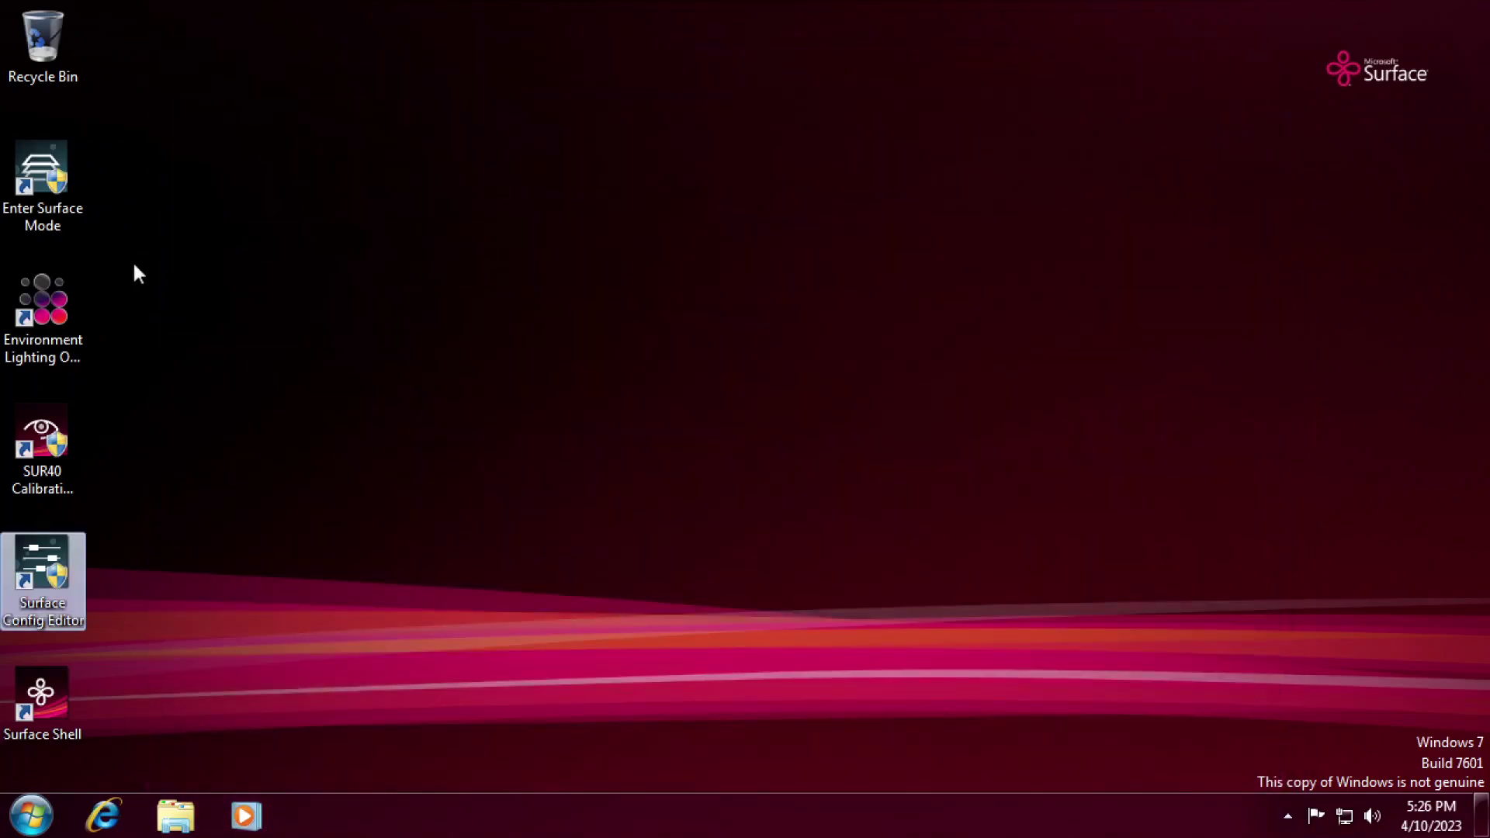
Step: Deselect the desktop icons and start the Surface Shell shortcut to show the Launcher
click(250, 520)
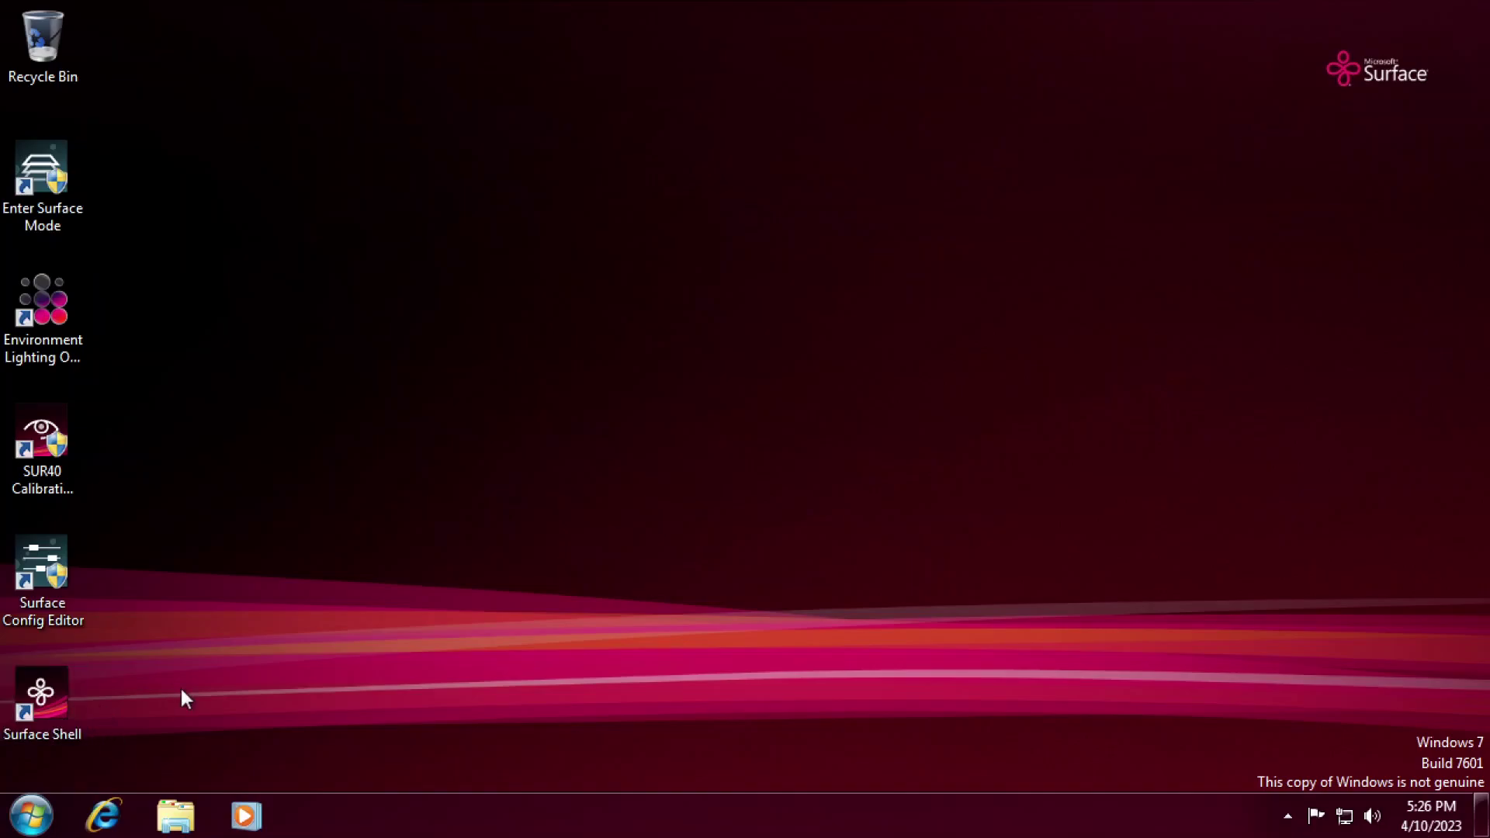
click(73, 728)
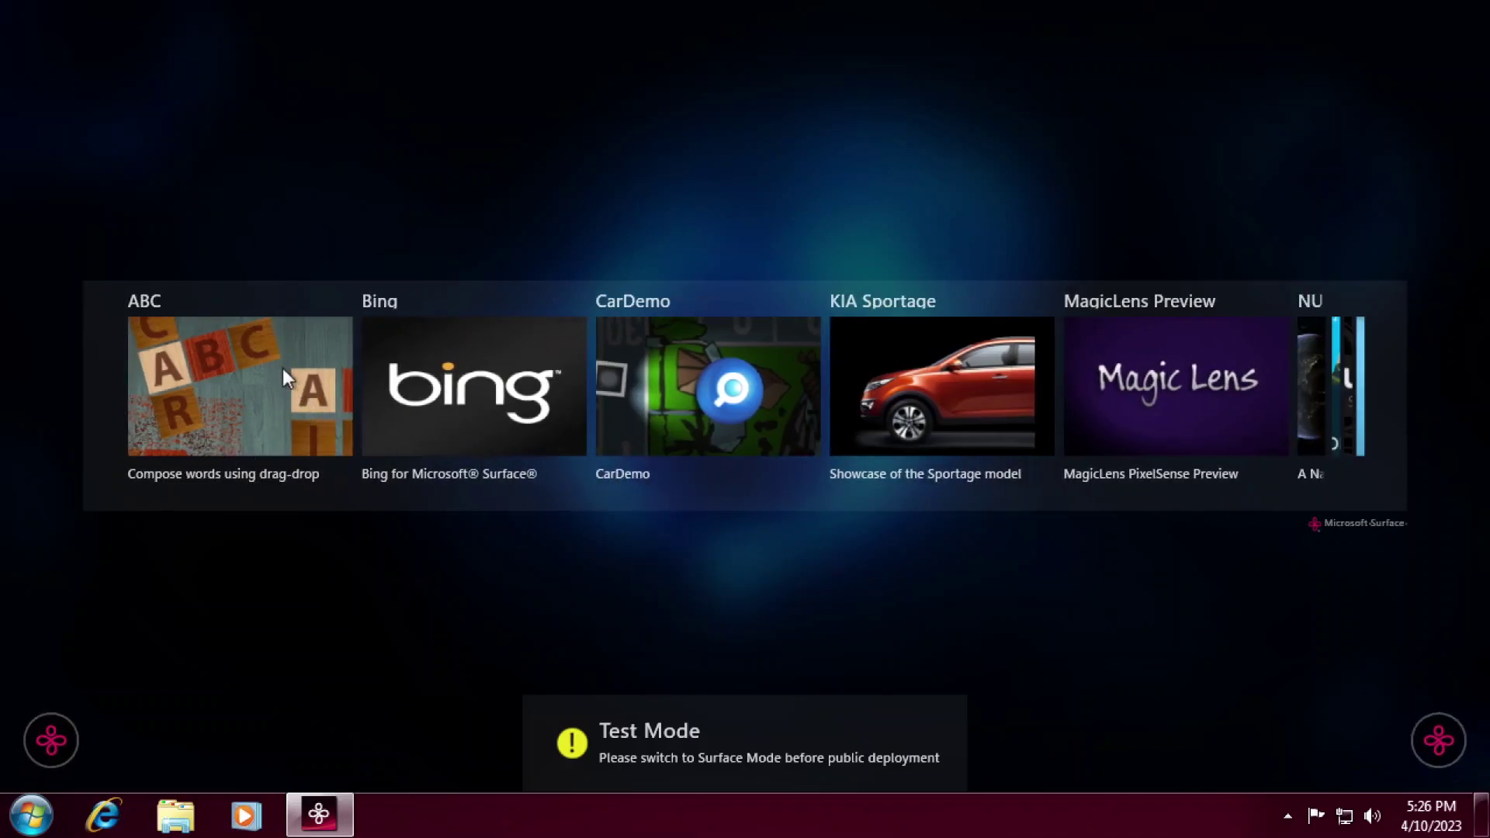
click(258, 376)
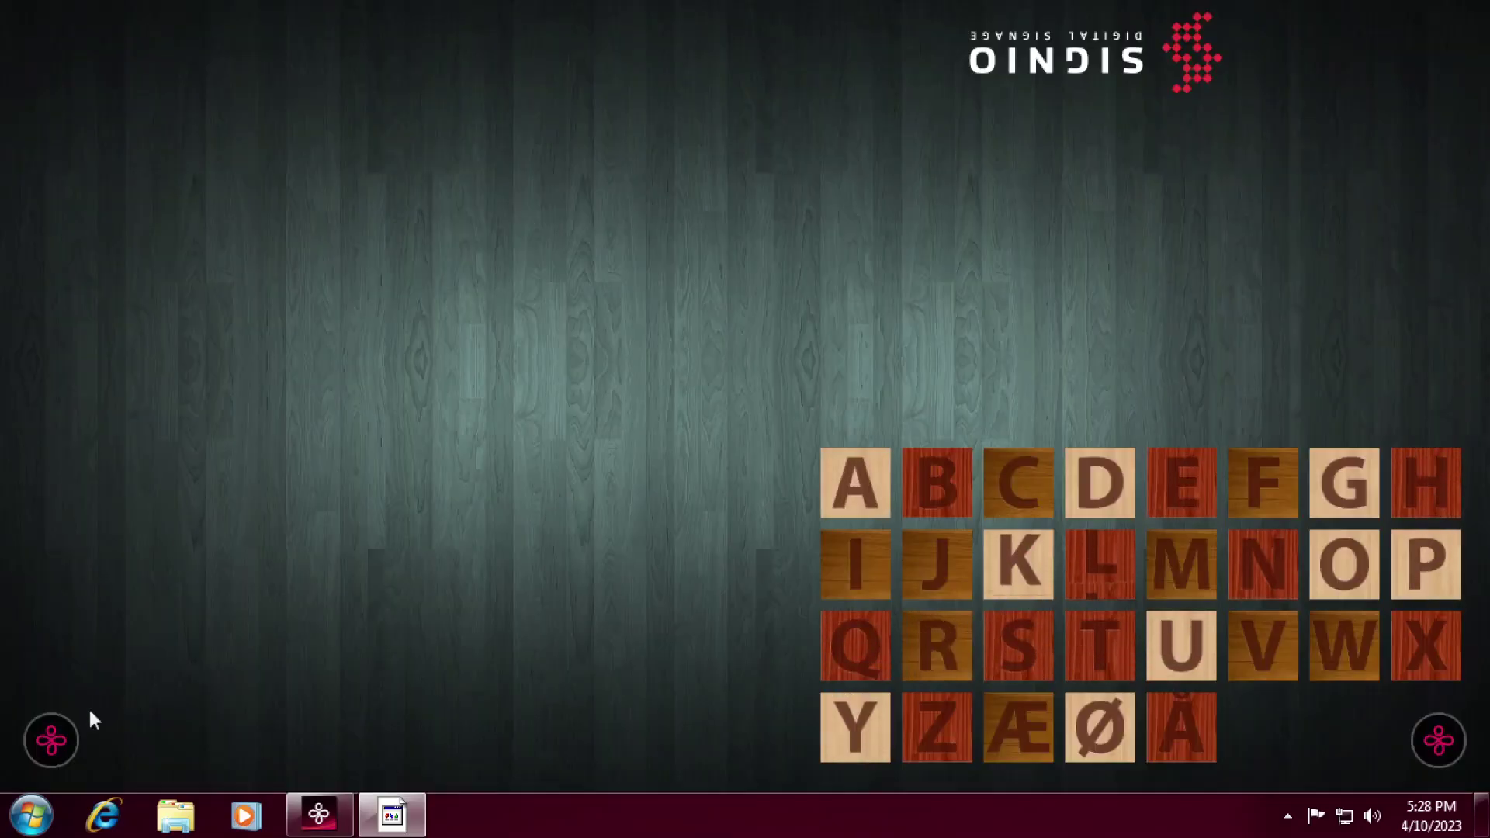
drag(1266, 652, 349, 349)
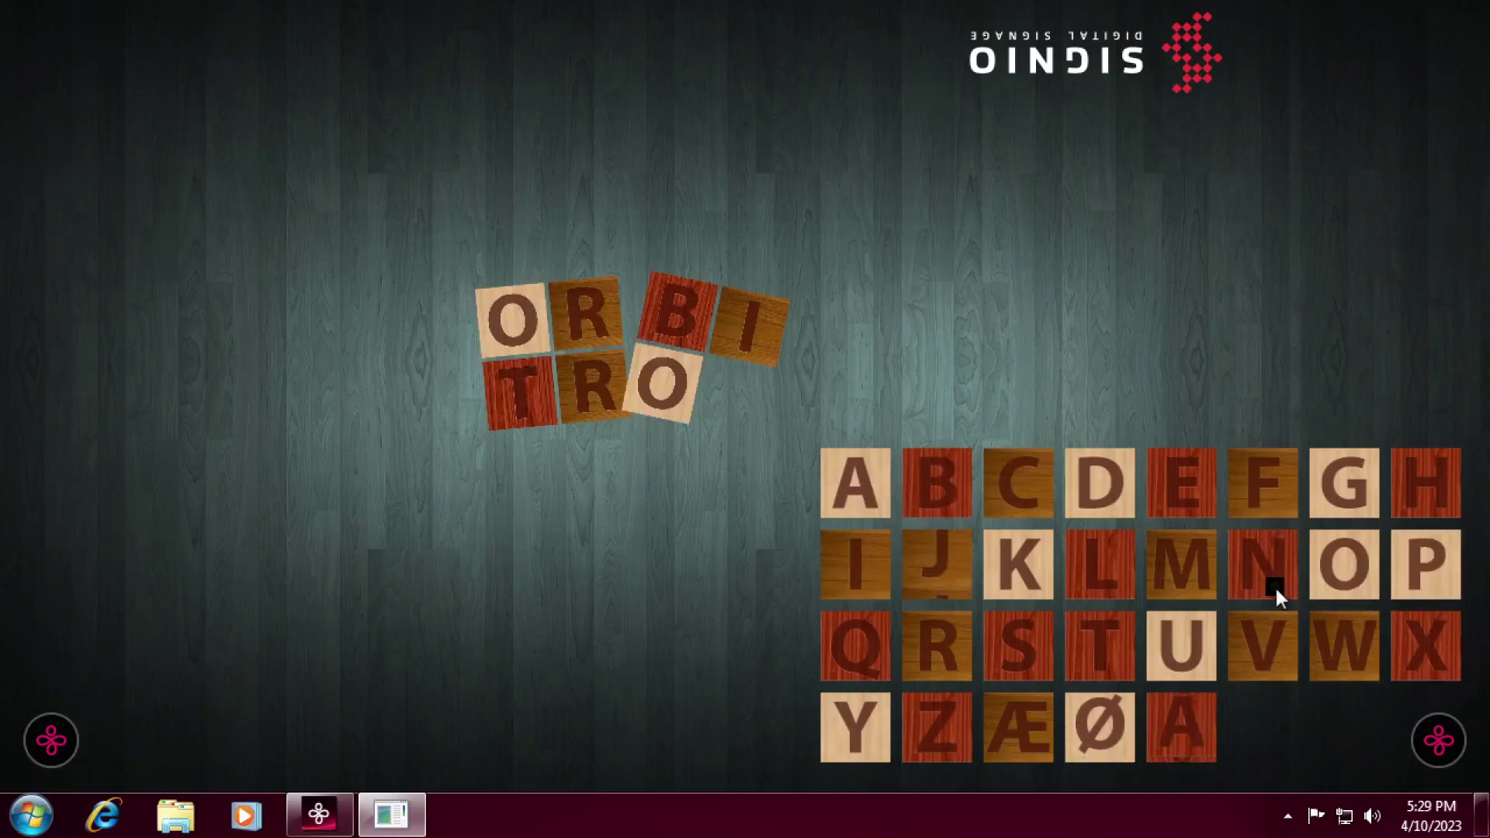
drag(1273, 585, 723, 406)
drag(543, 319, 501, 318)
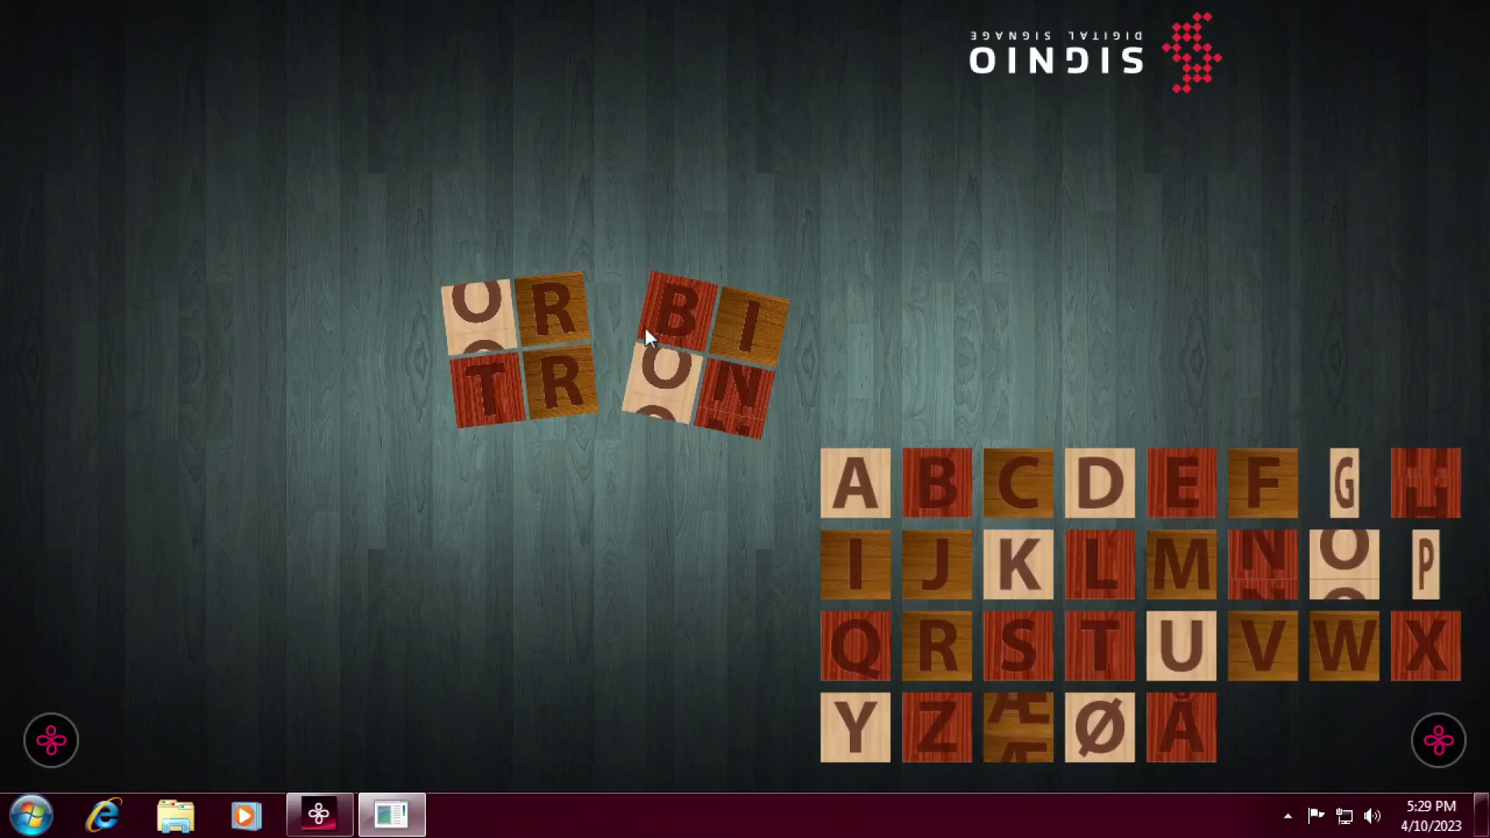
click(1431, 747)
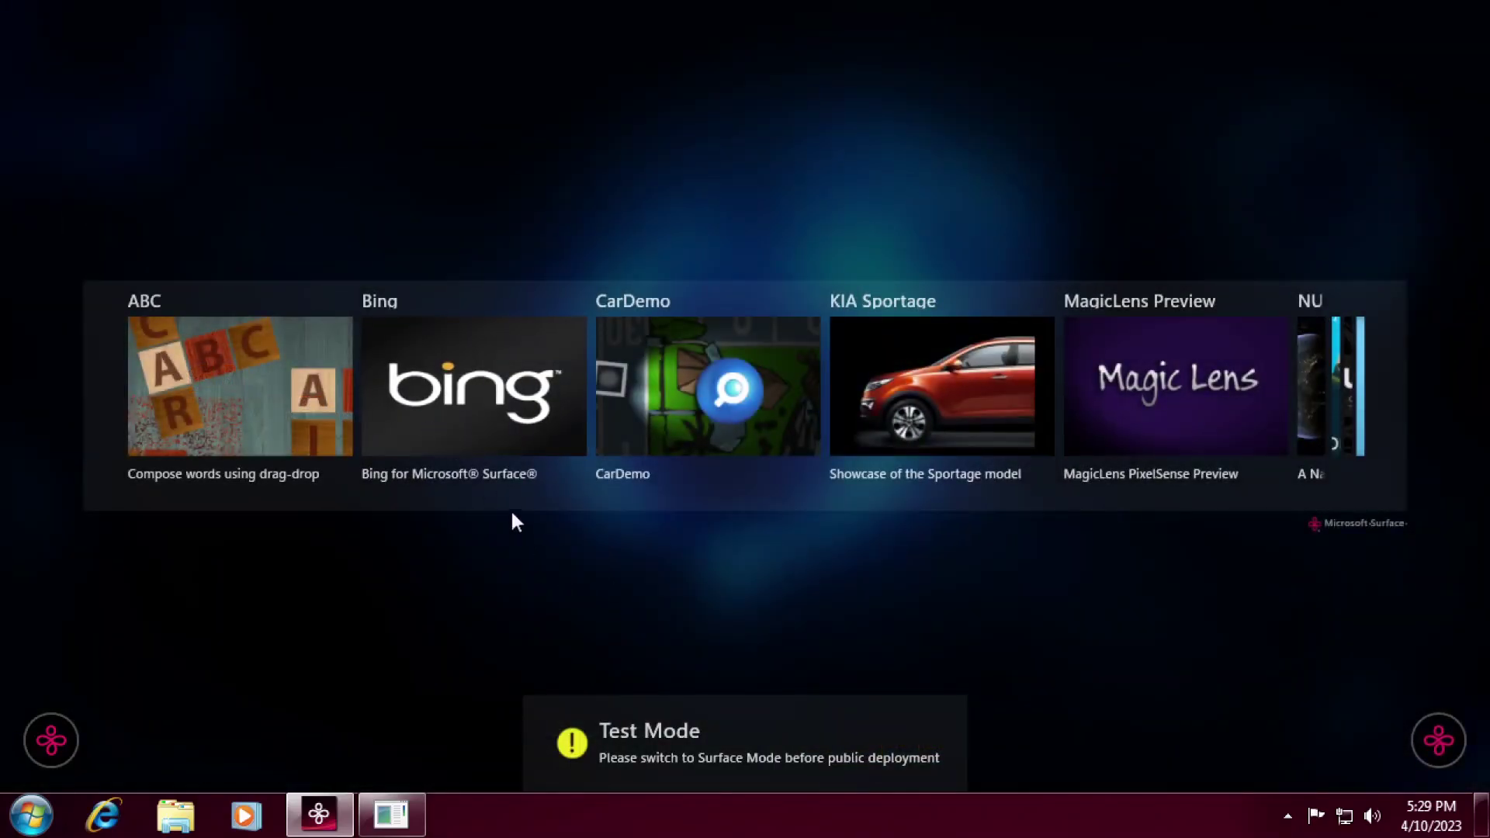
Step: Open Bing, dismiss the not-genuine notice, and move the search bar lower and straight
click(477, 408)
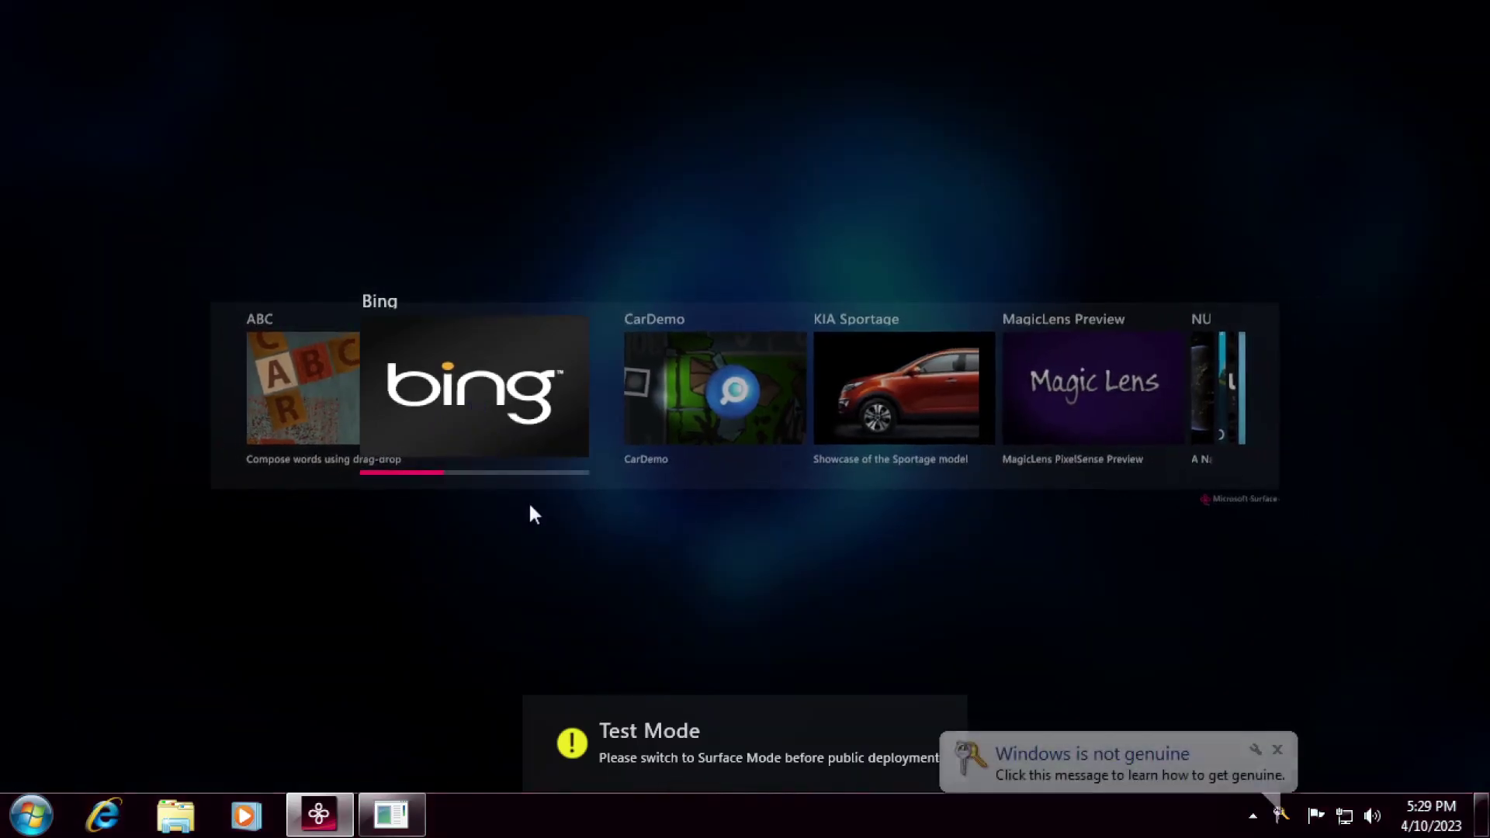
click(1277, 750)
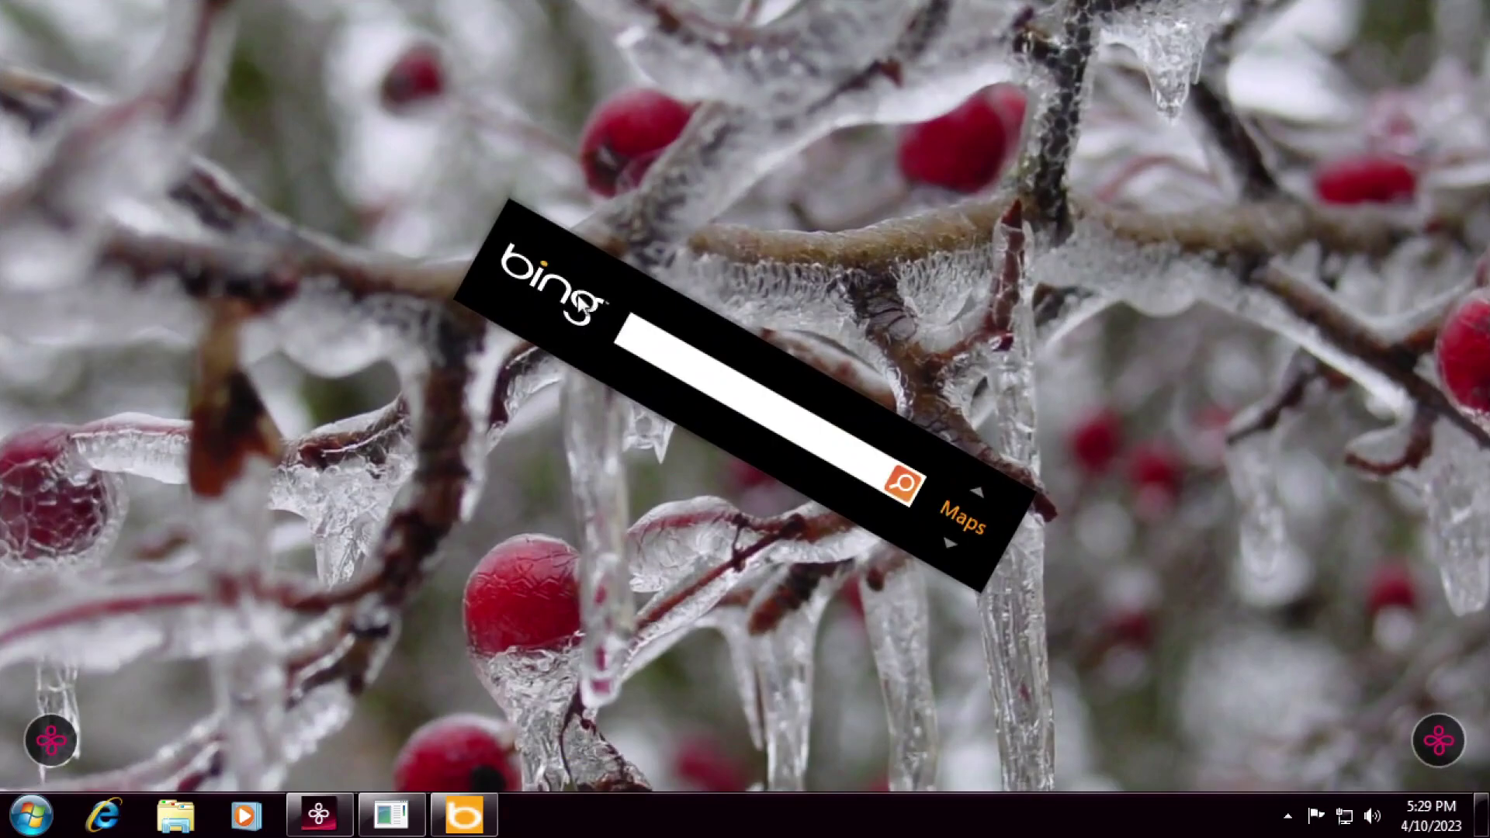
drag(520, 301, 761, 460)
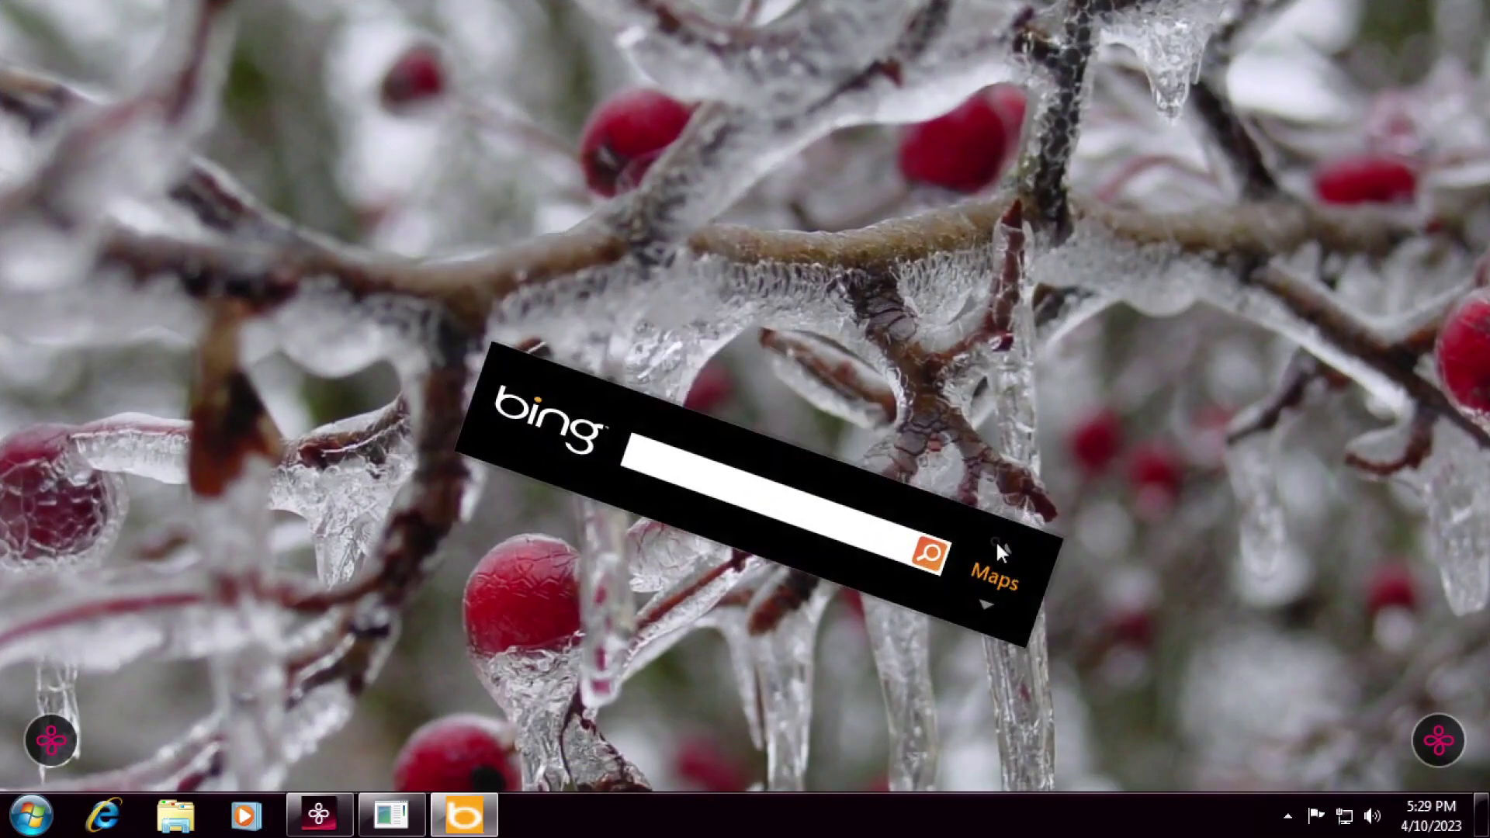
Step: Search Bing Images for 'orbitron', then return to the launcher via the access point
click(1003, 547)
click(821, 513)
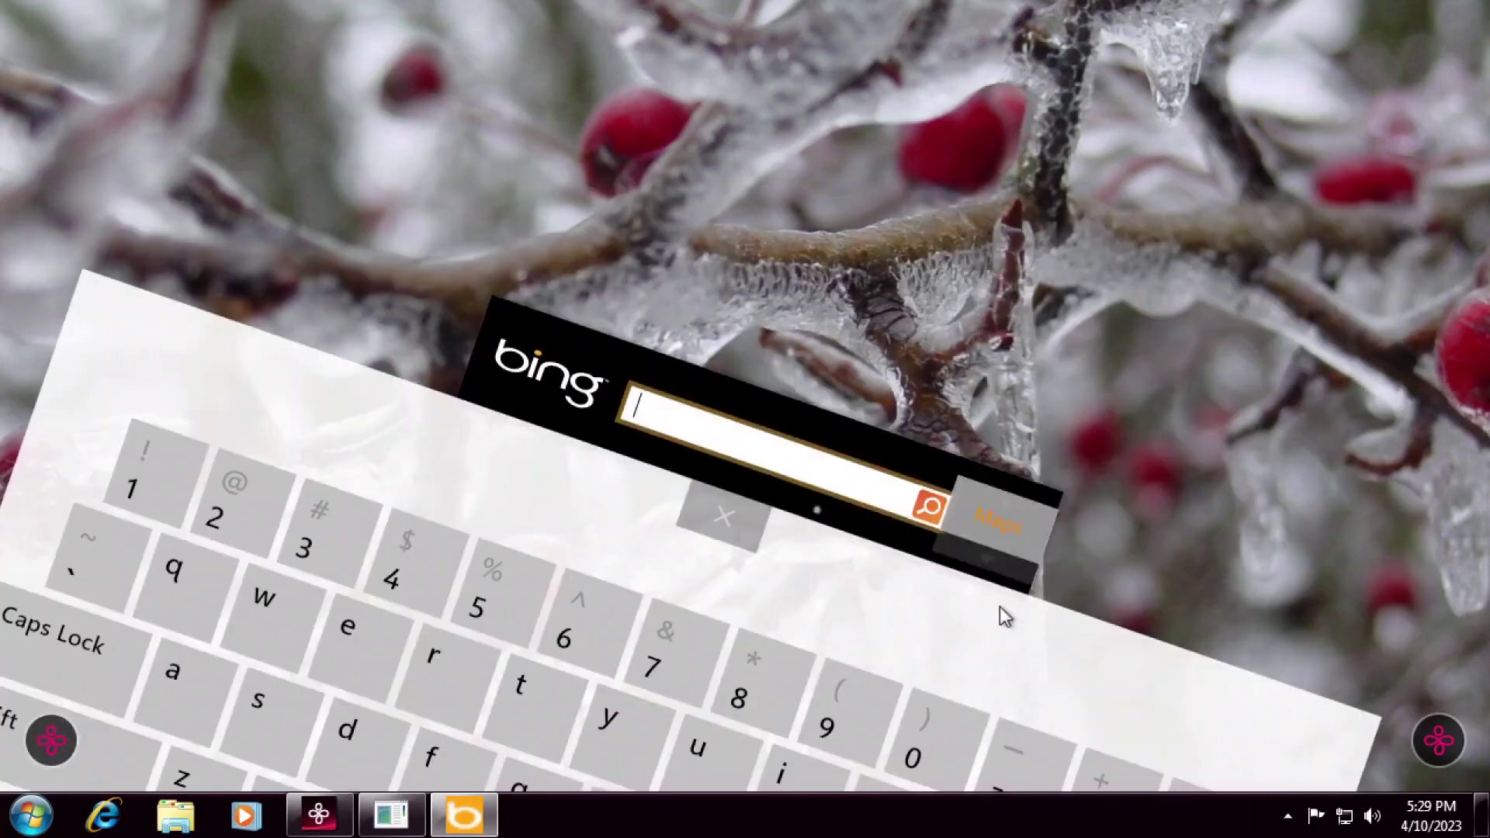
click(1003, 506)
click(984, 518)
click(737, 426)
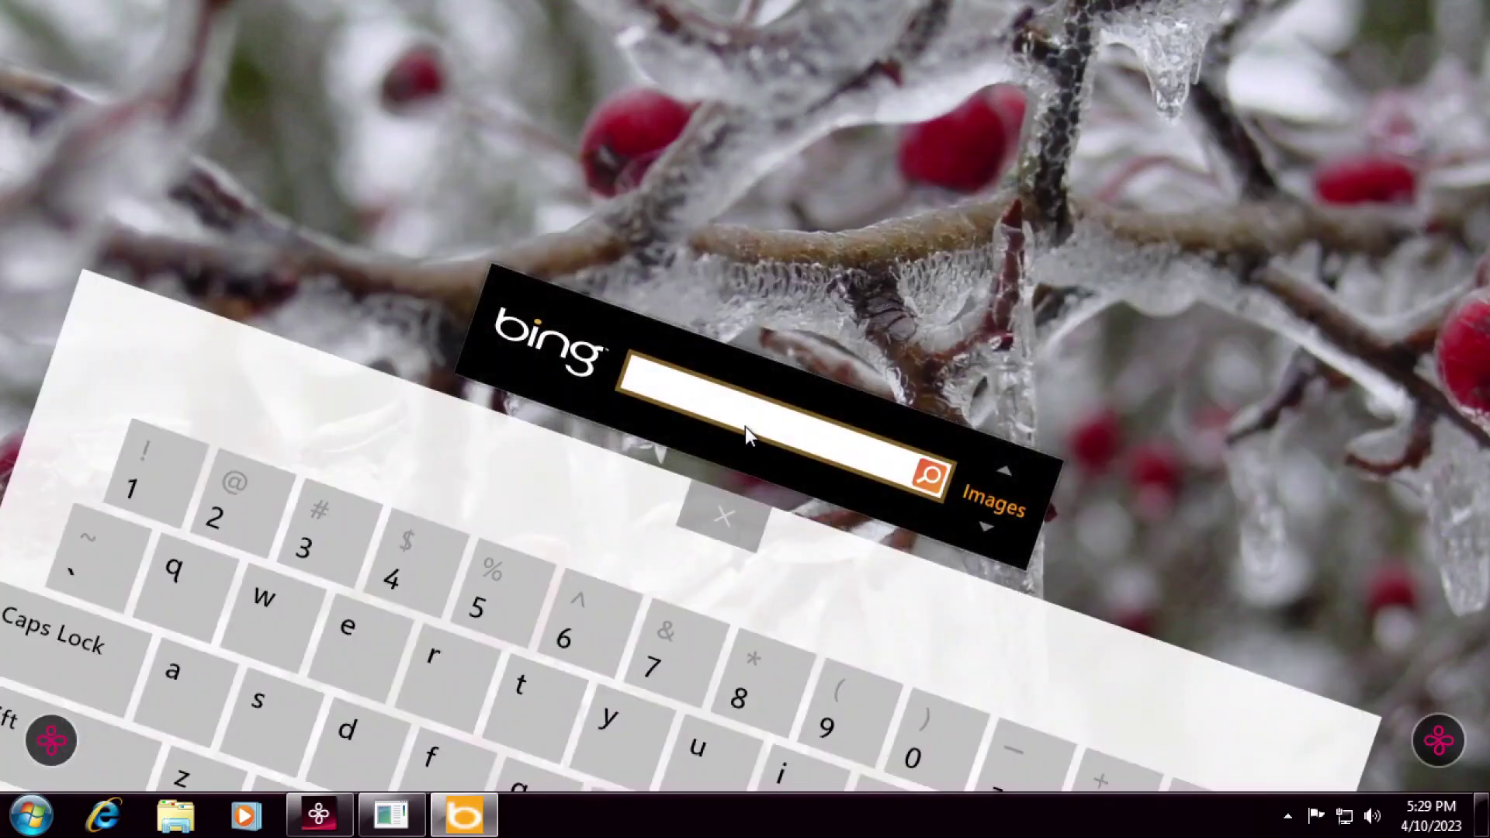
text(orbitron)
key(Return)
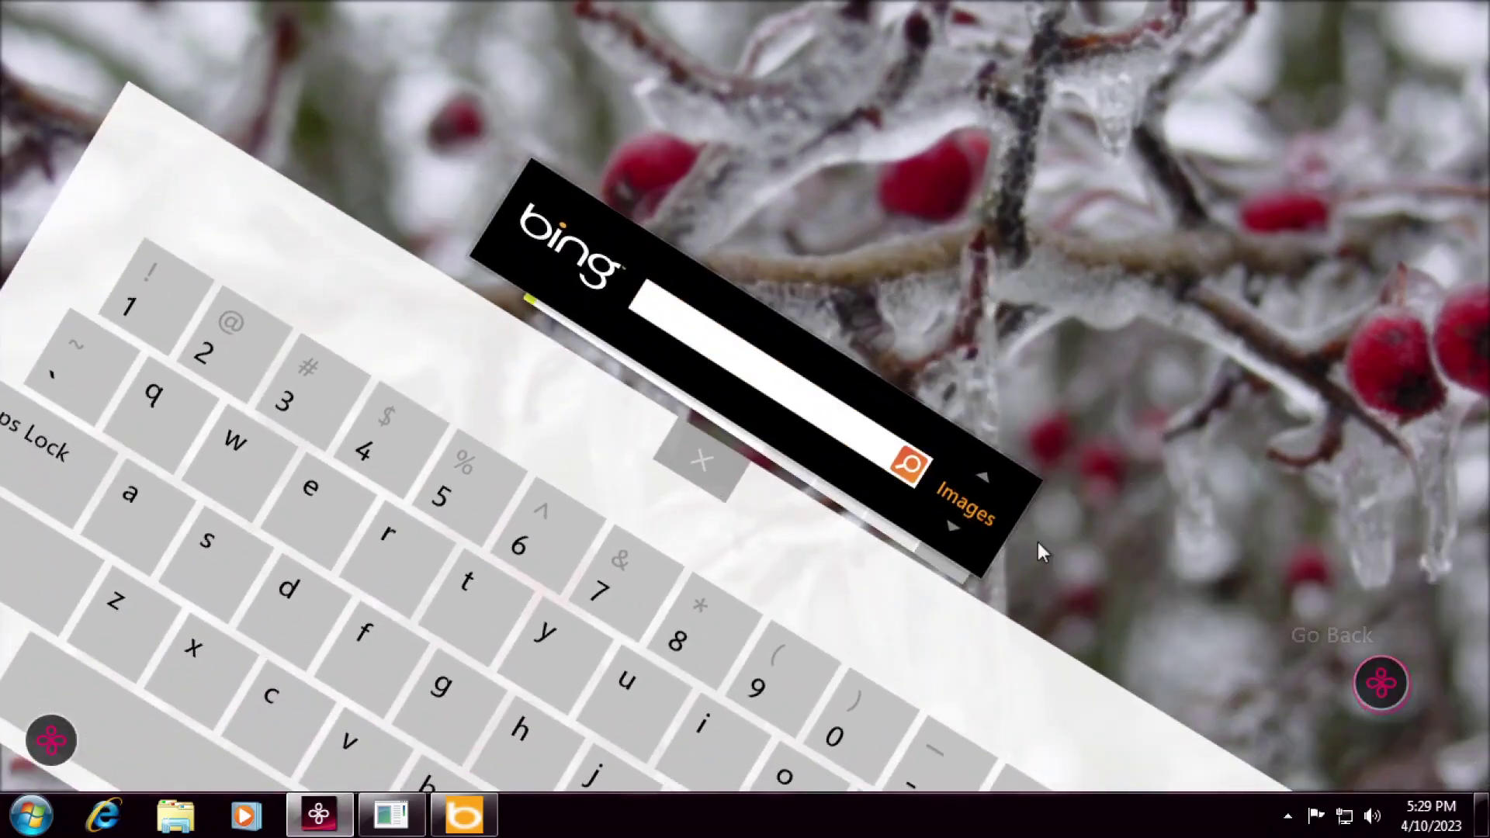
click(1443, 743)
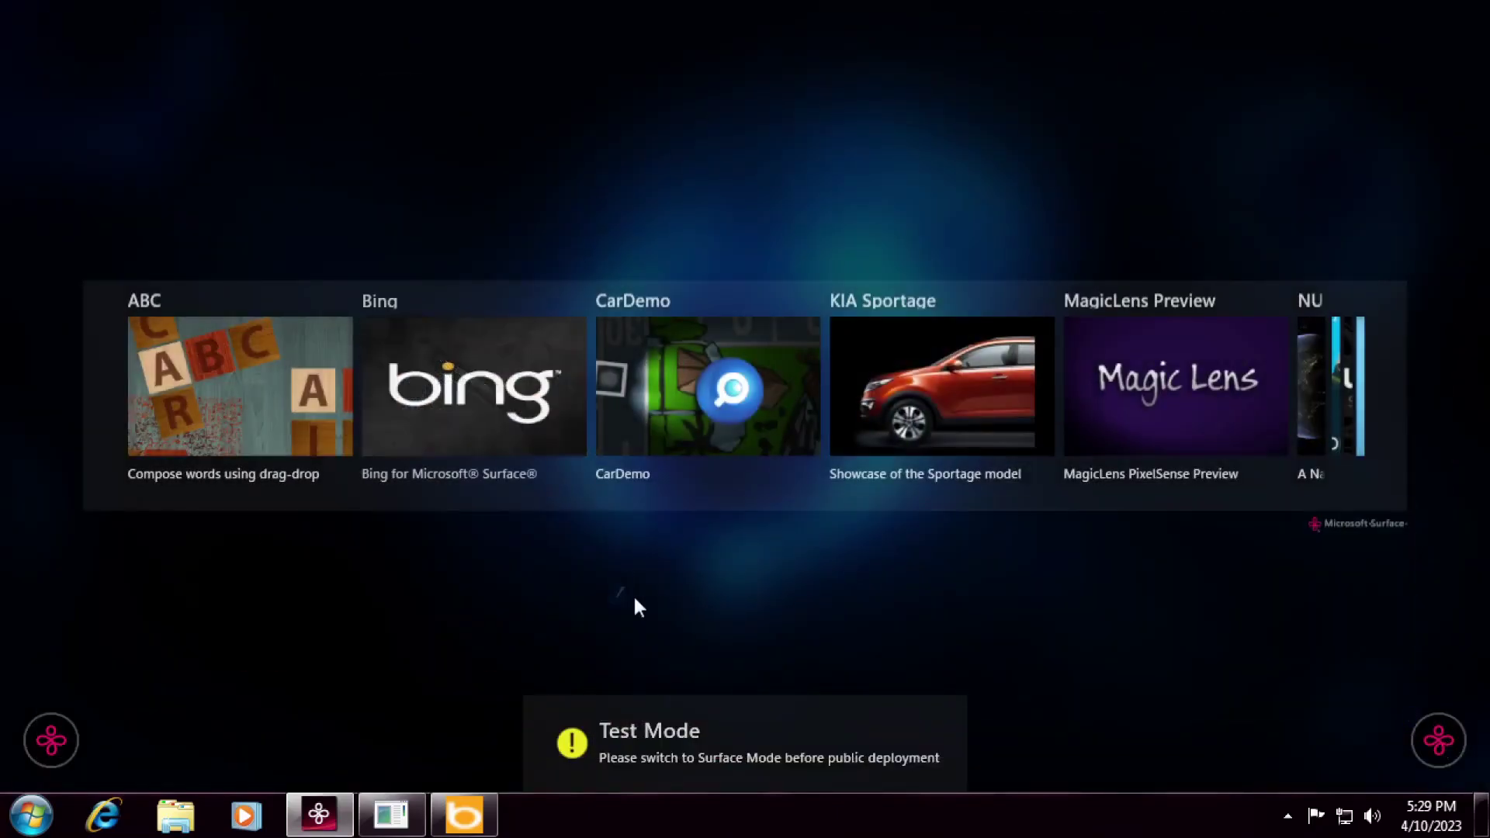
click(652, 352)
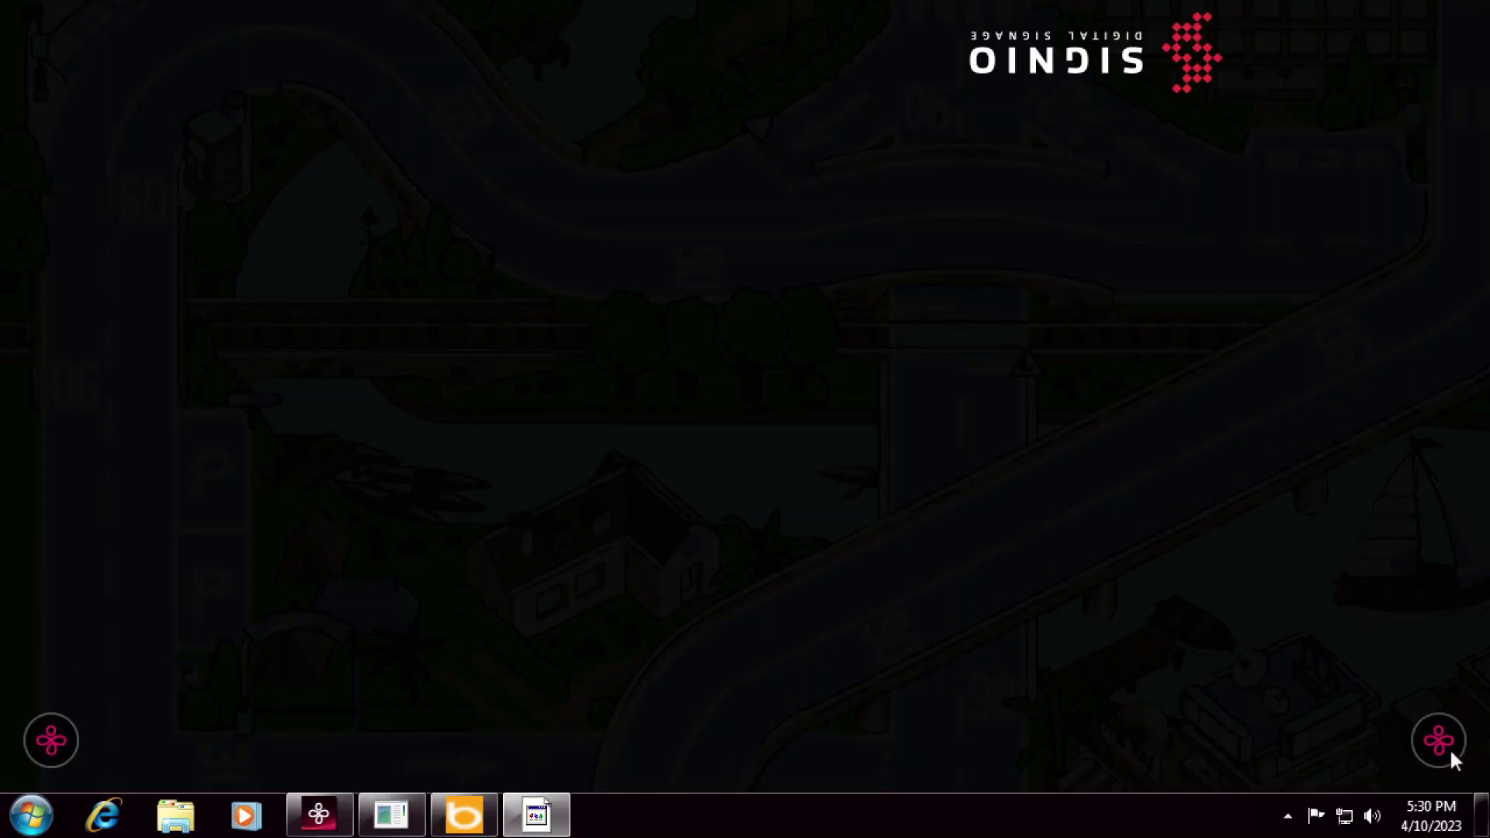
click(1431, 737)
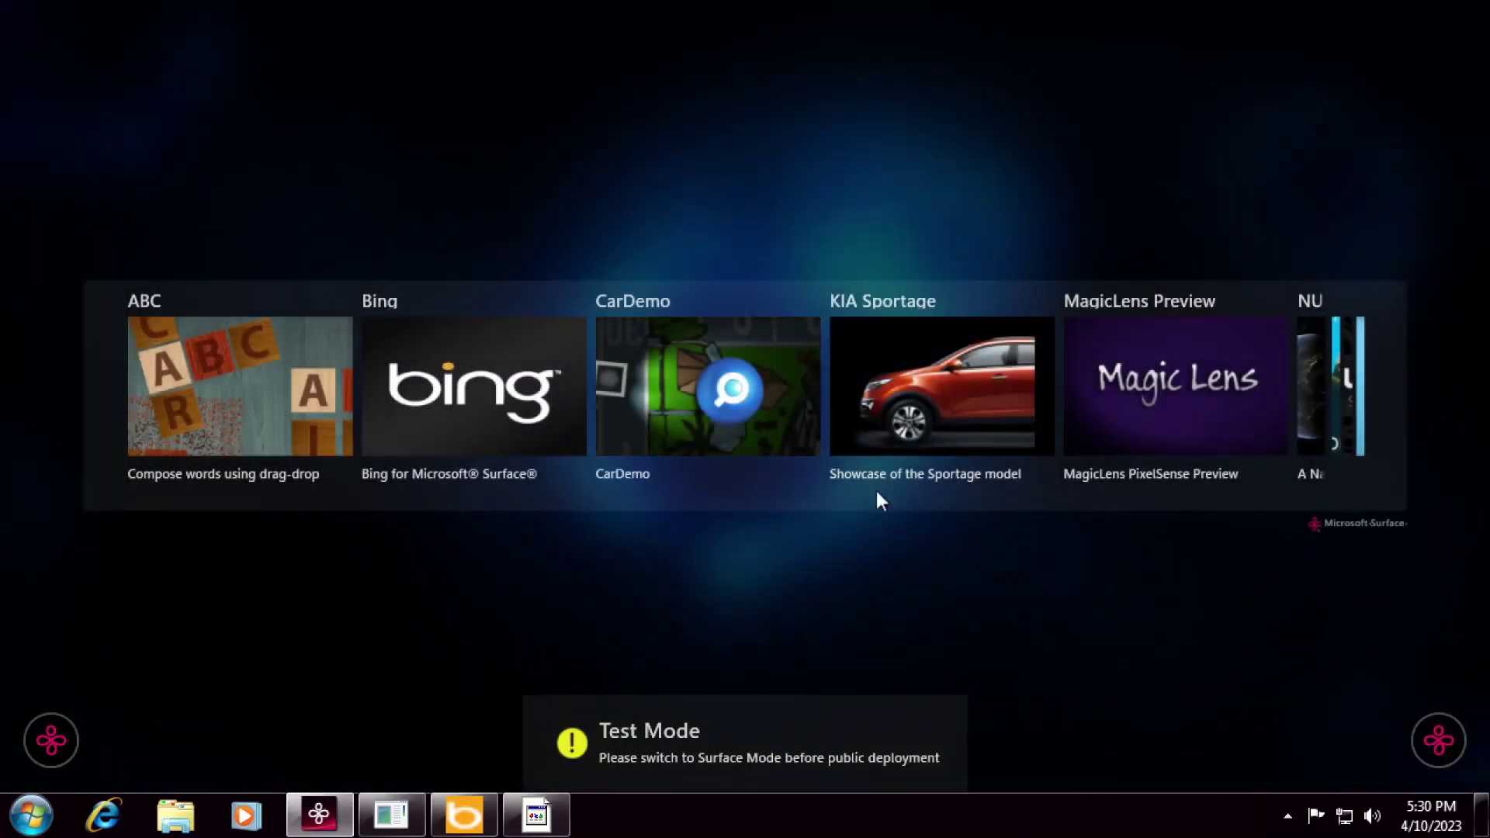
click(880, 429)
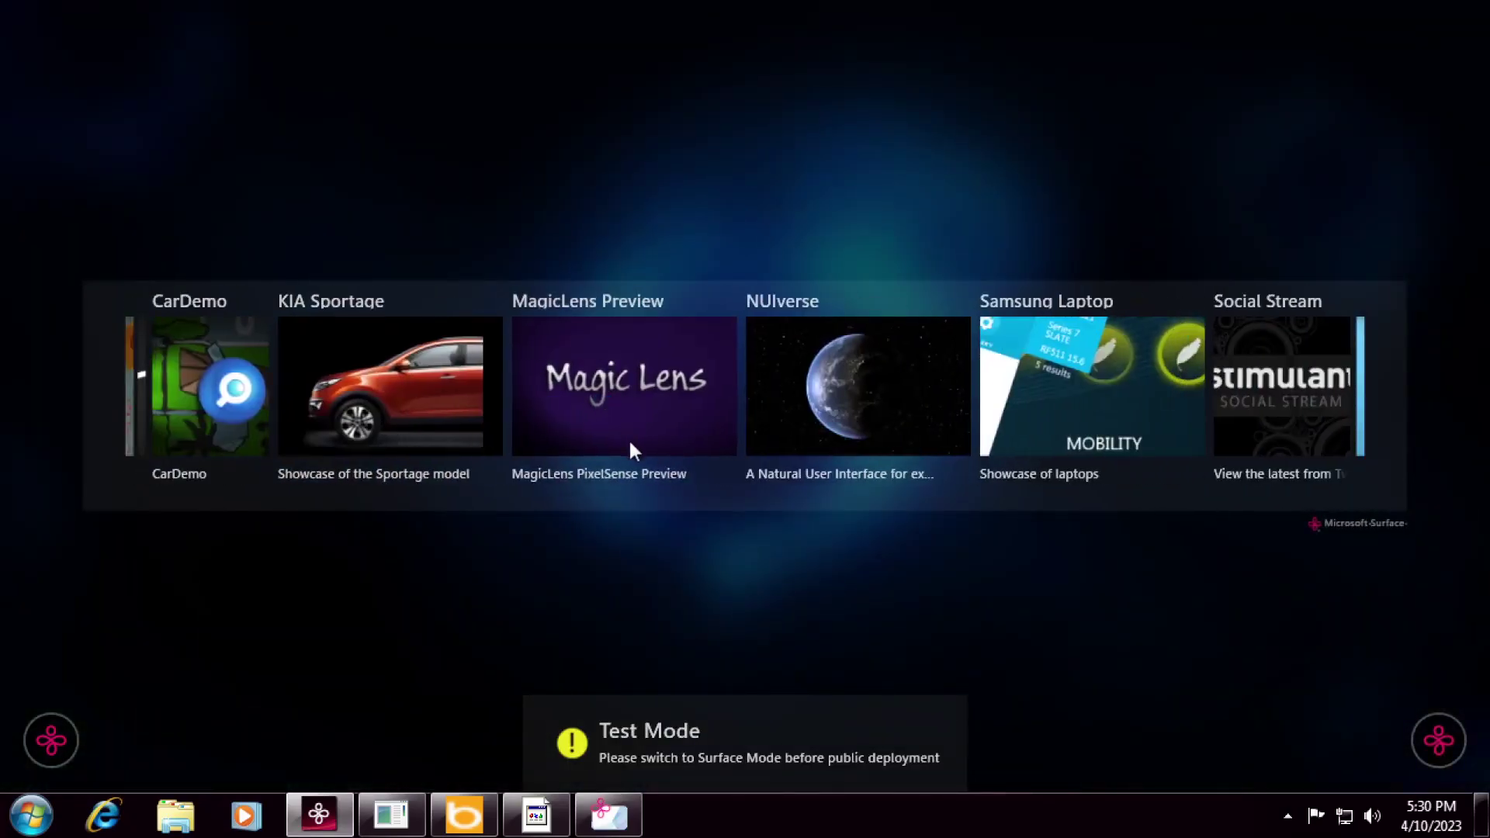
click(630, 443)
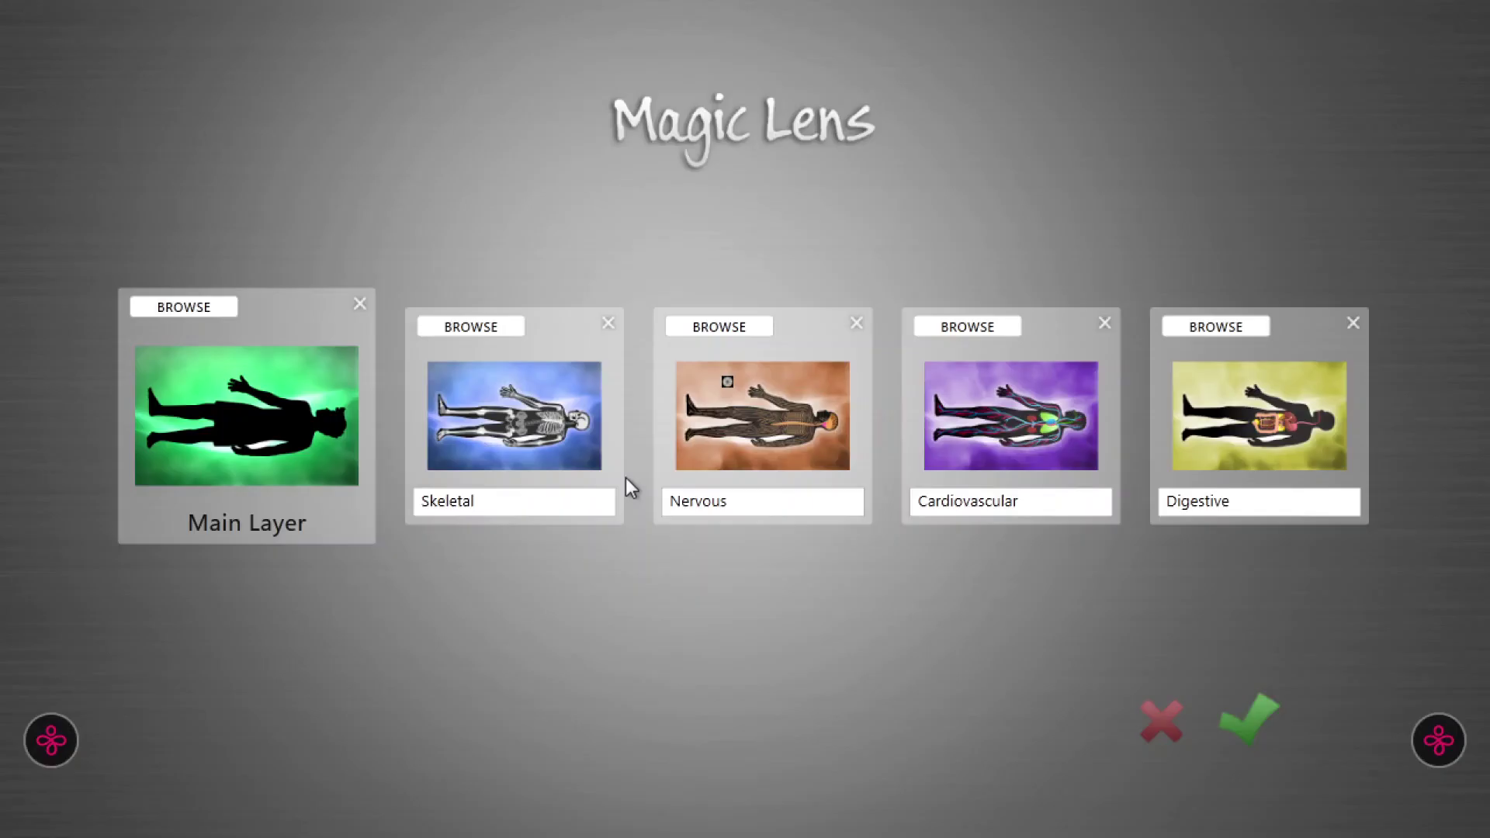
click(194, 306)
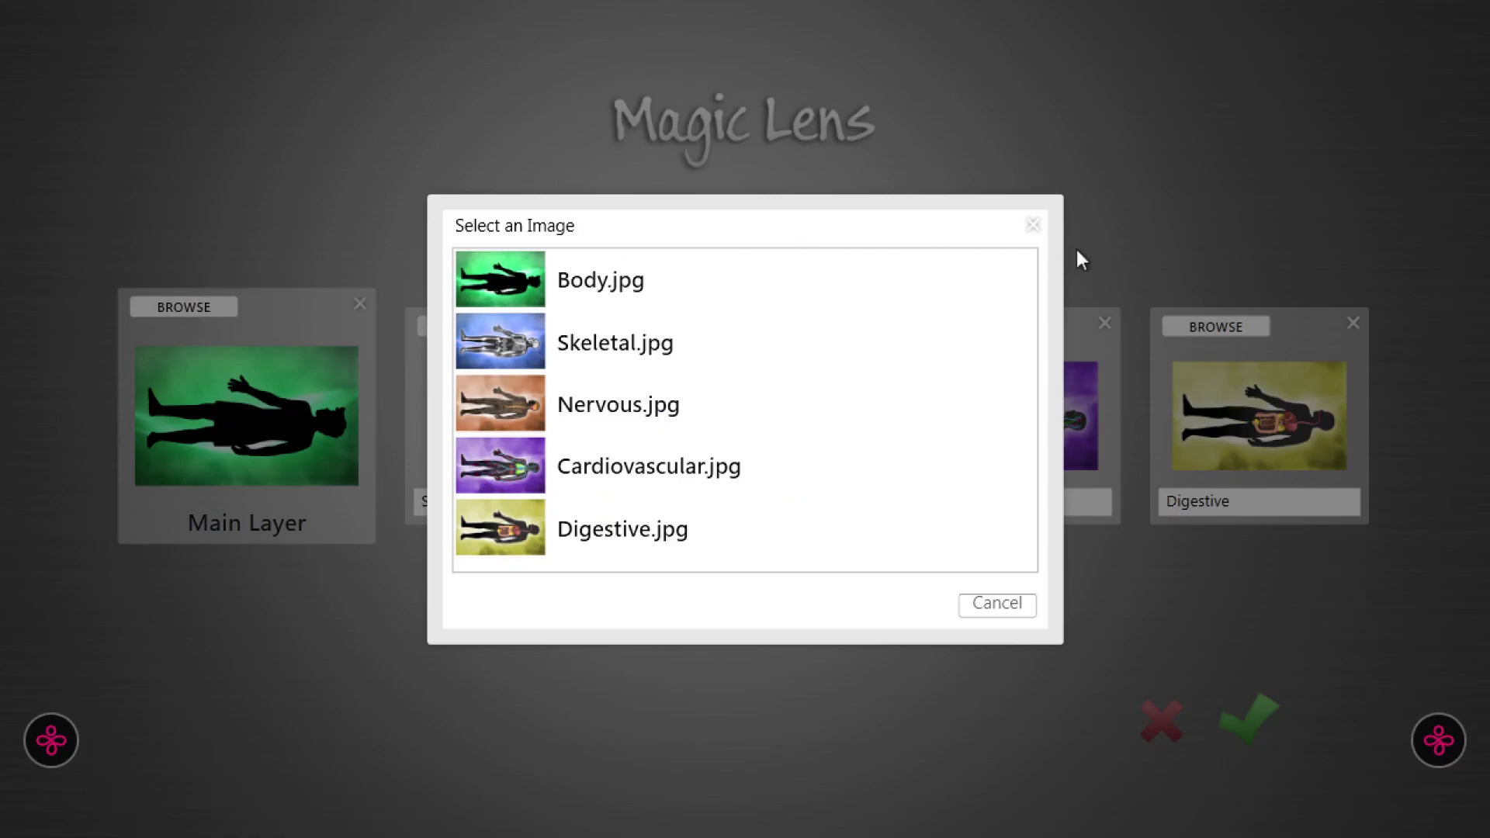
click(1035, 220)
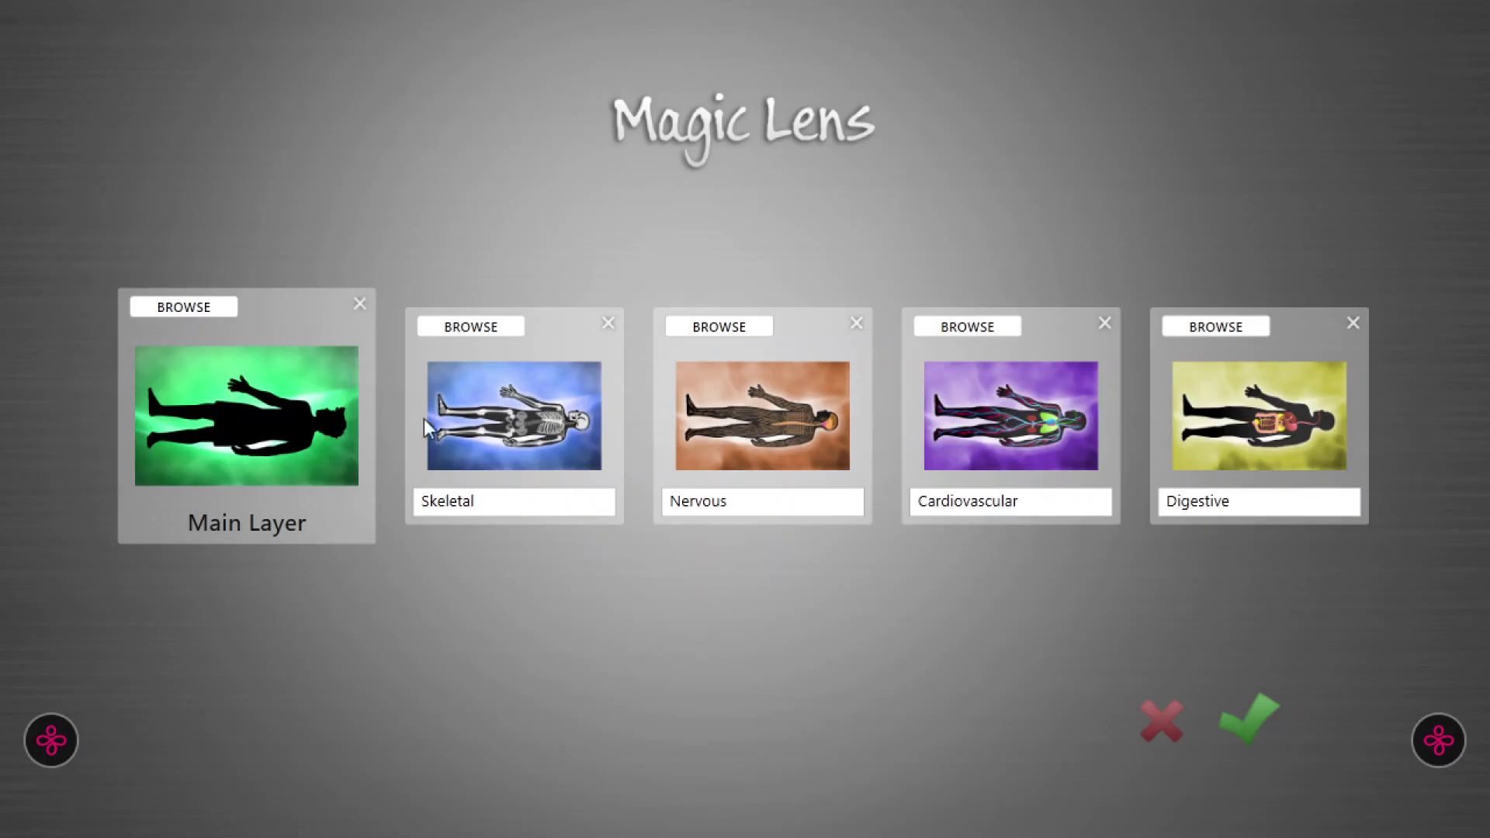
click(510, 330)
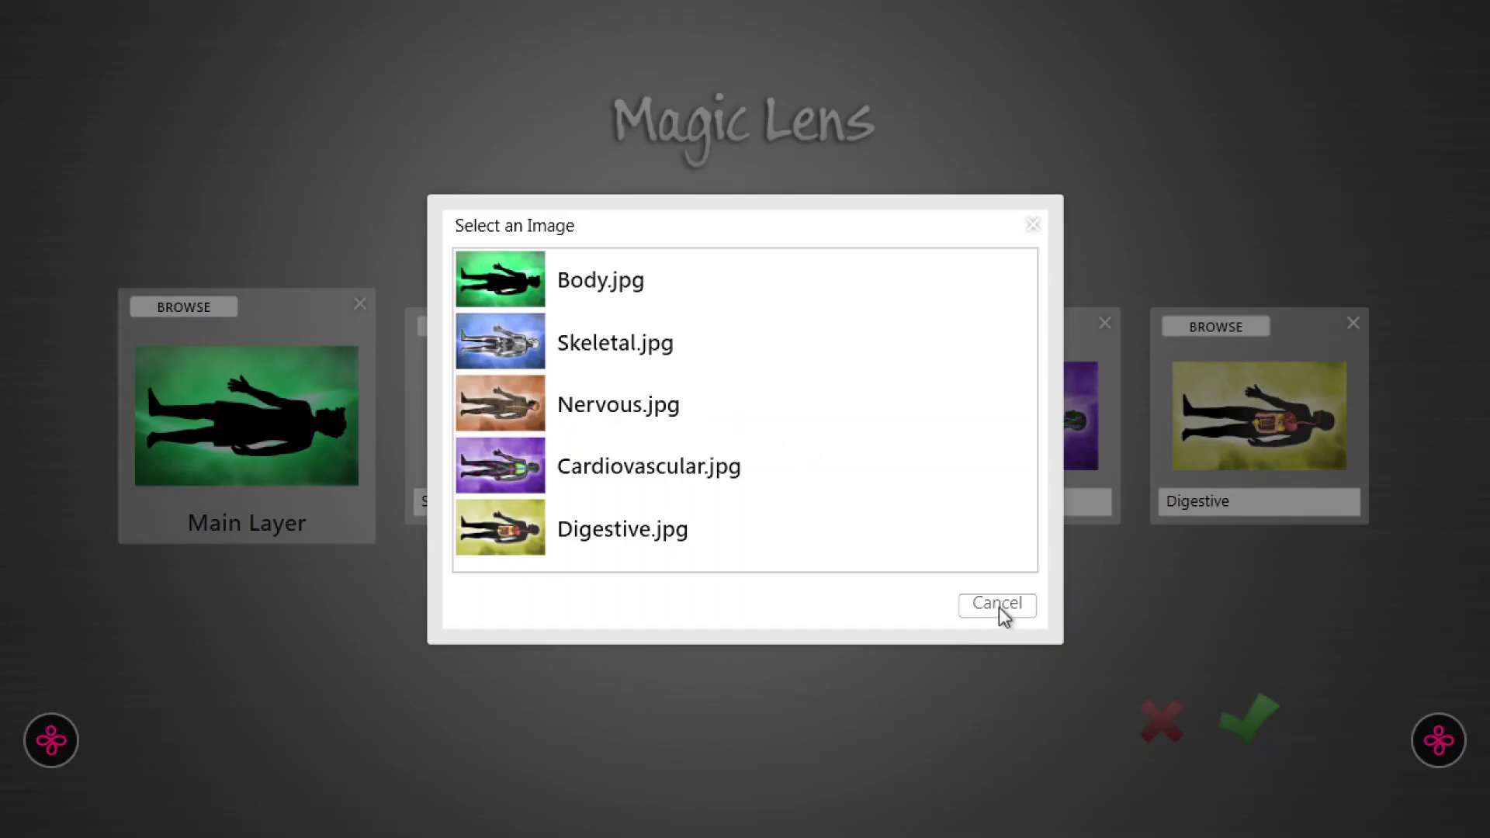
click(1438, 740)
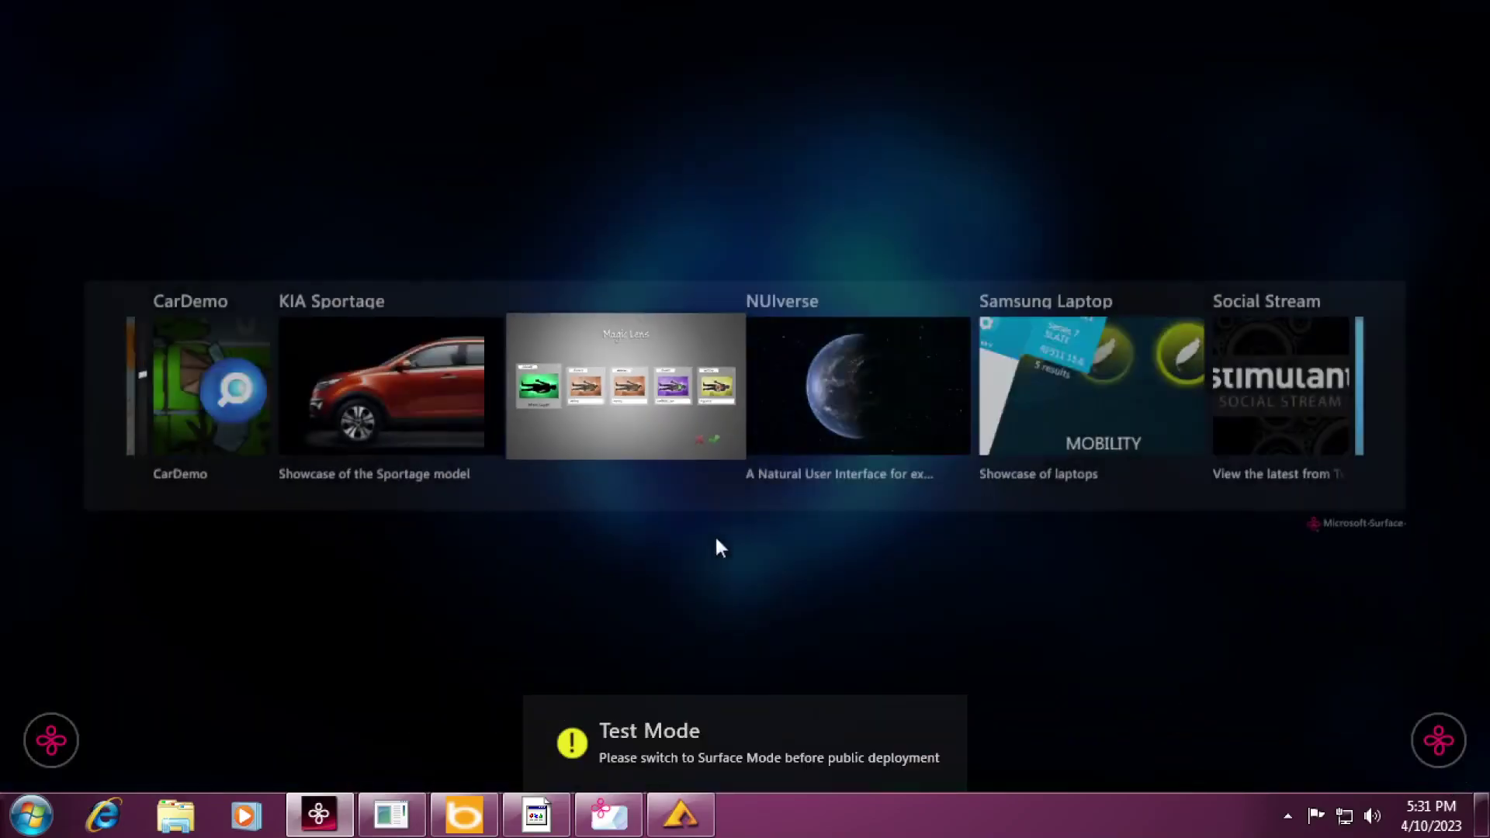
click(805, 414)
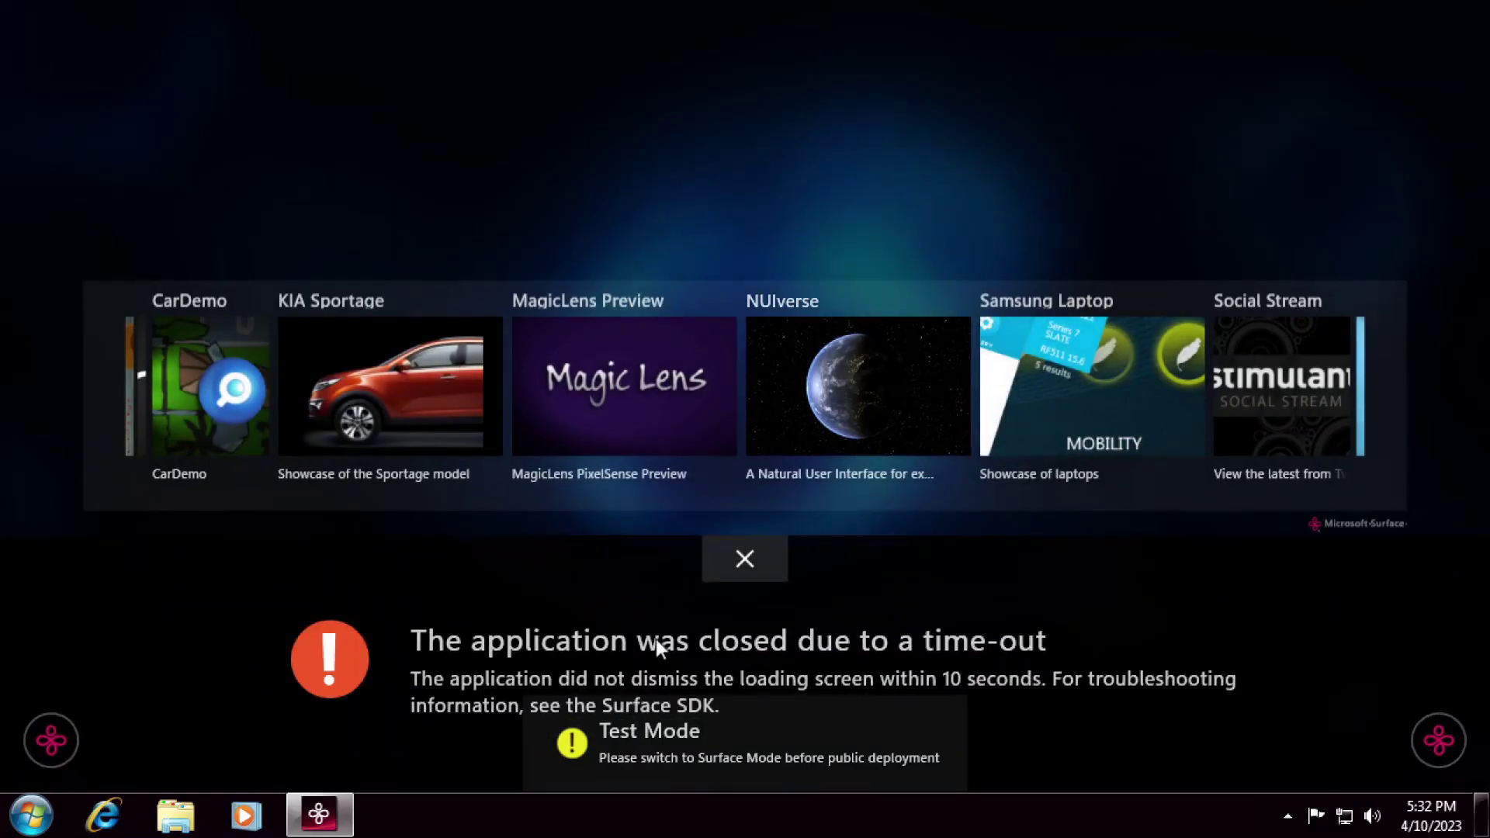
click(741, 563)
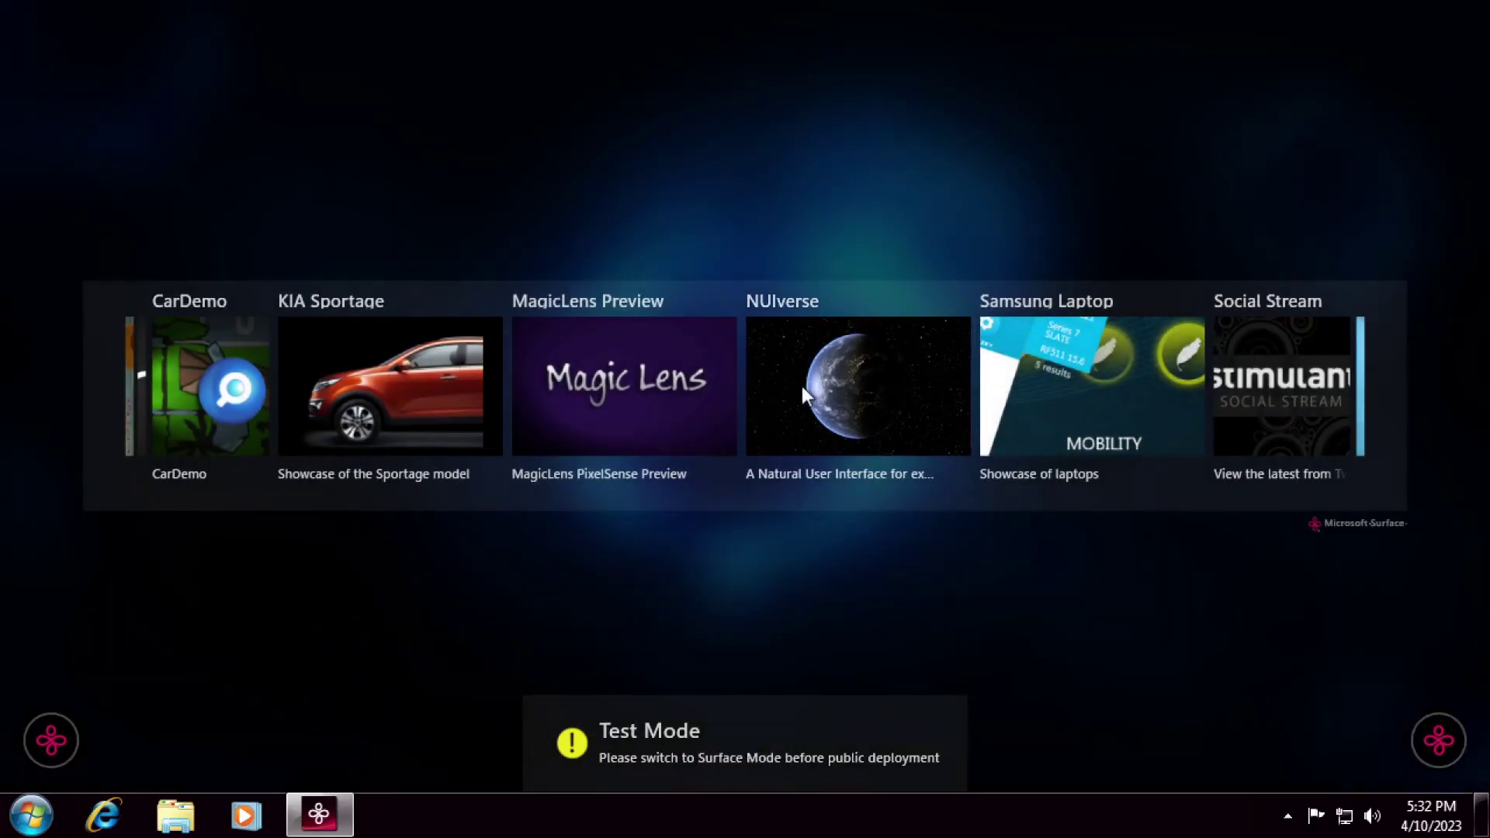
drag(930, 467, 635, 476)
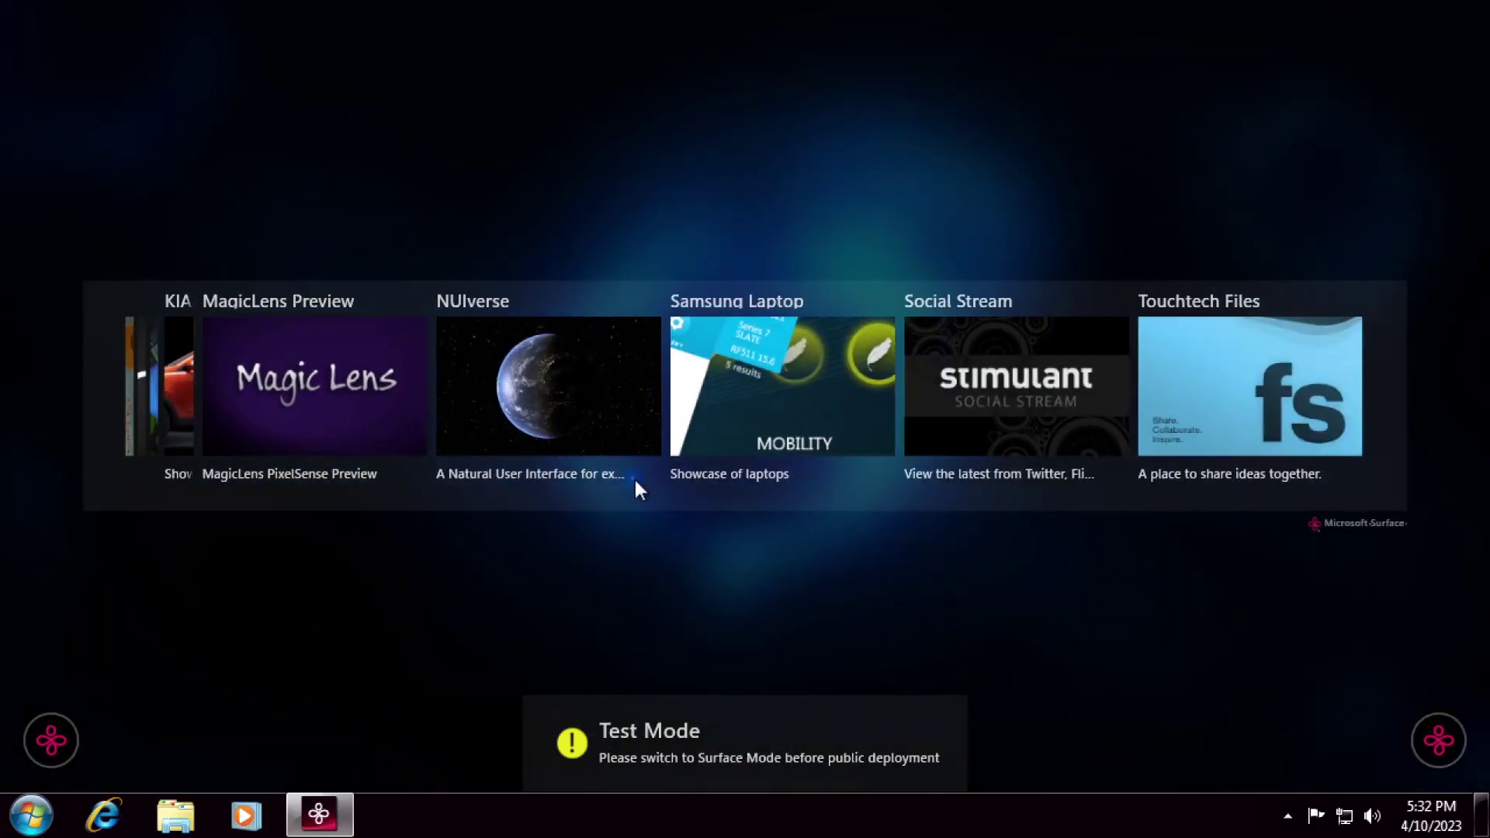
click(720, 439)
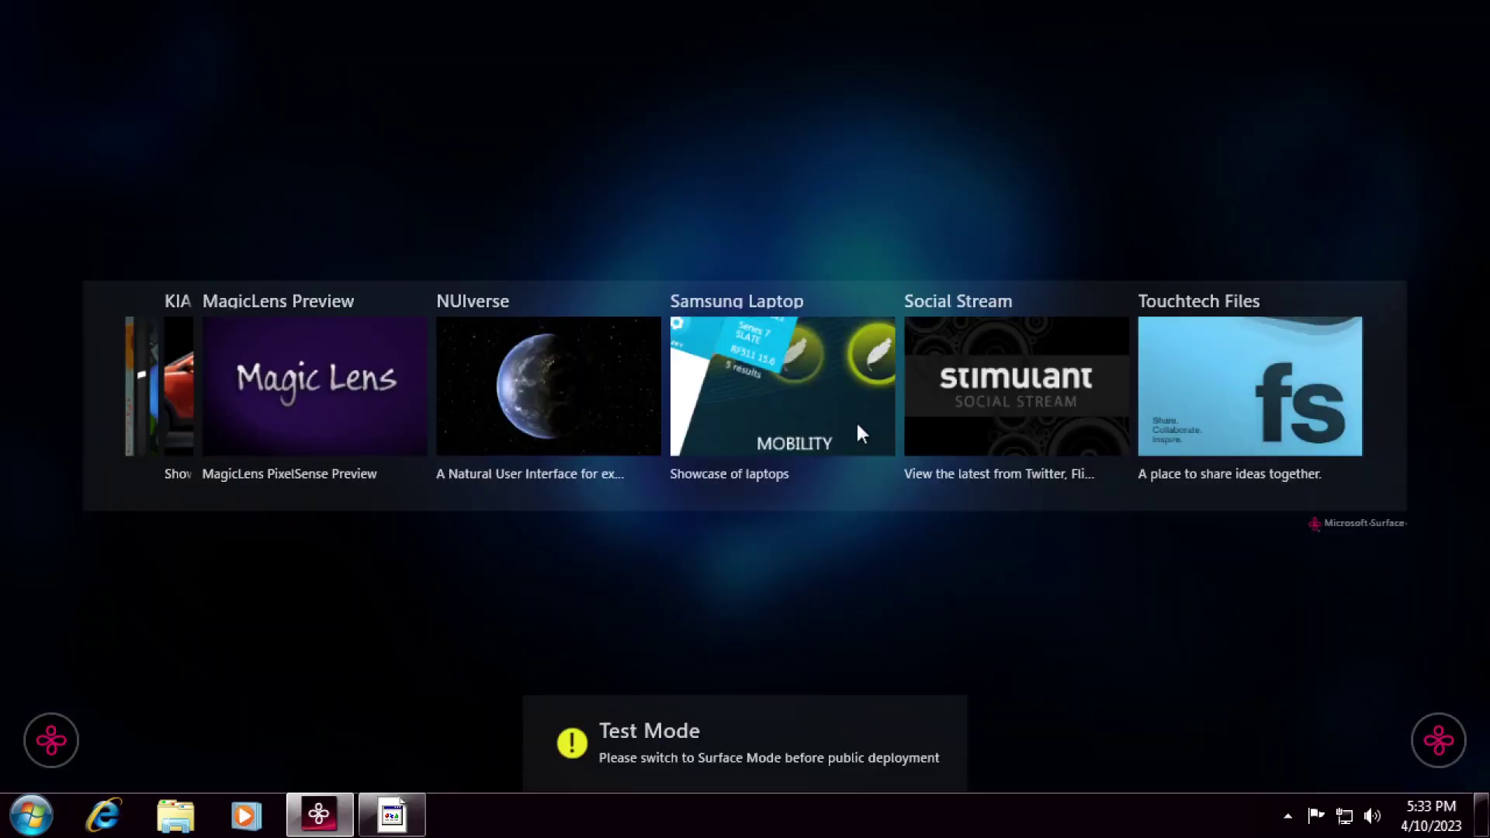
click(971, 370)
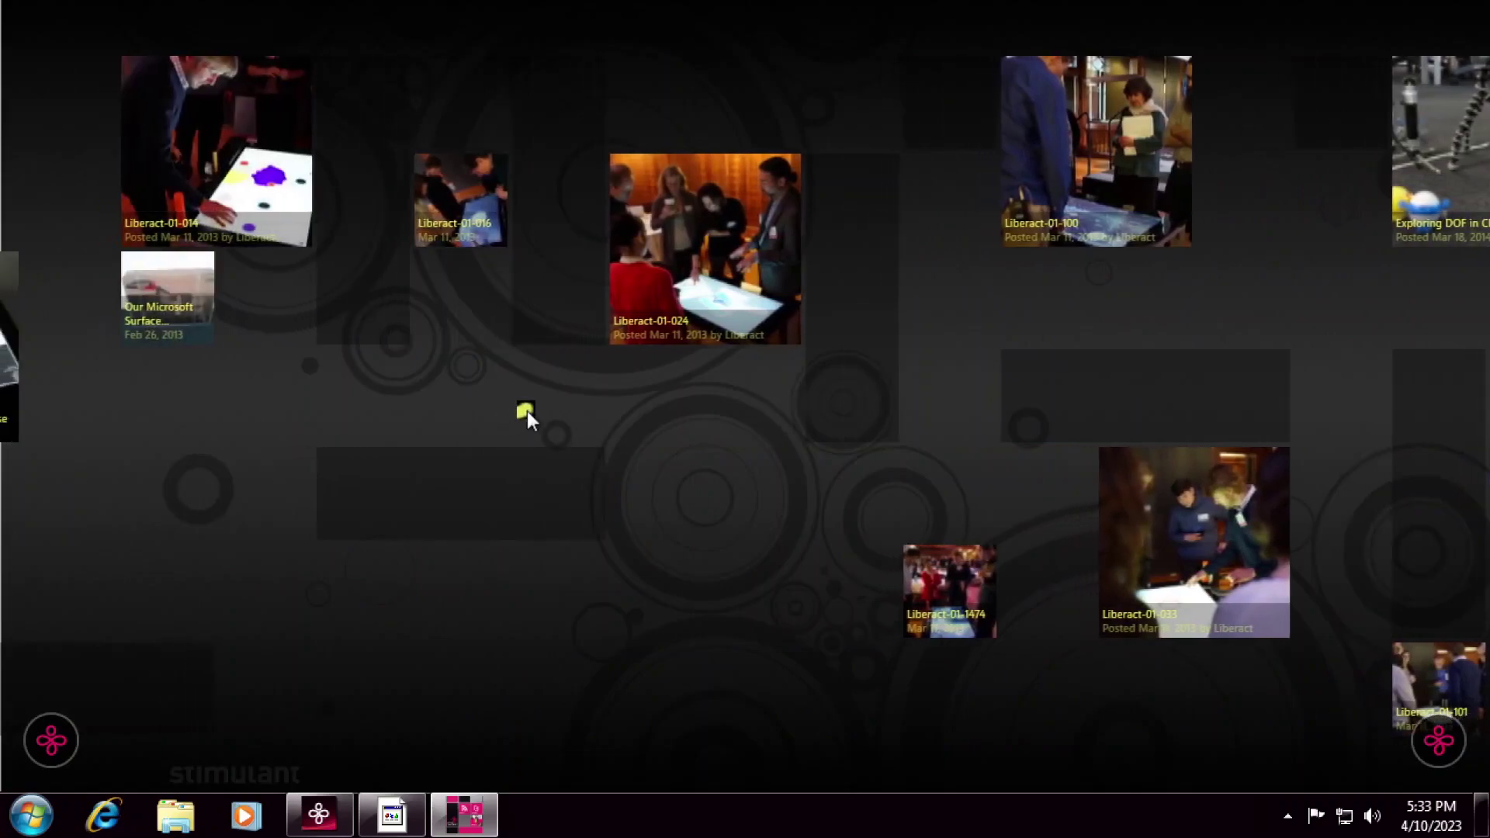
drag(696, 414, 882, 410)
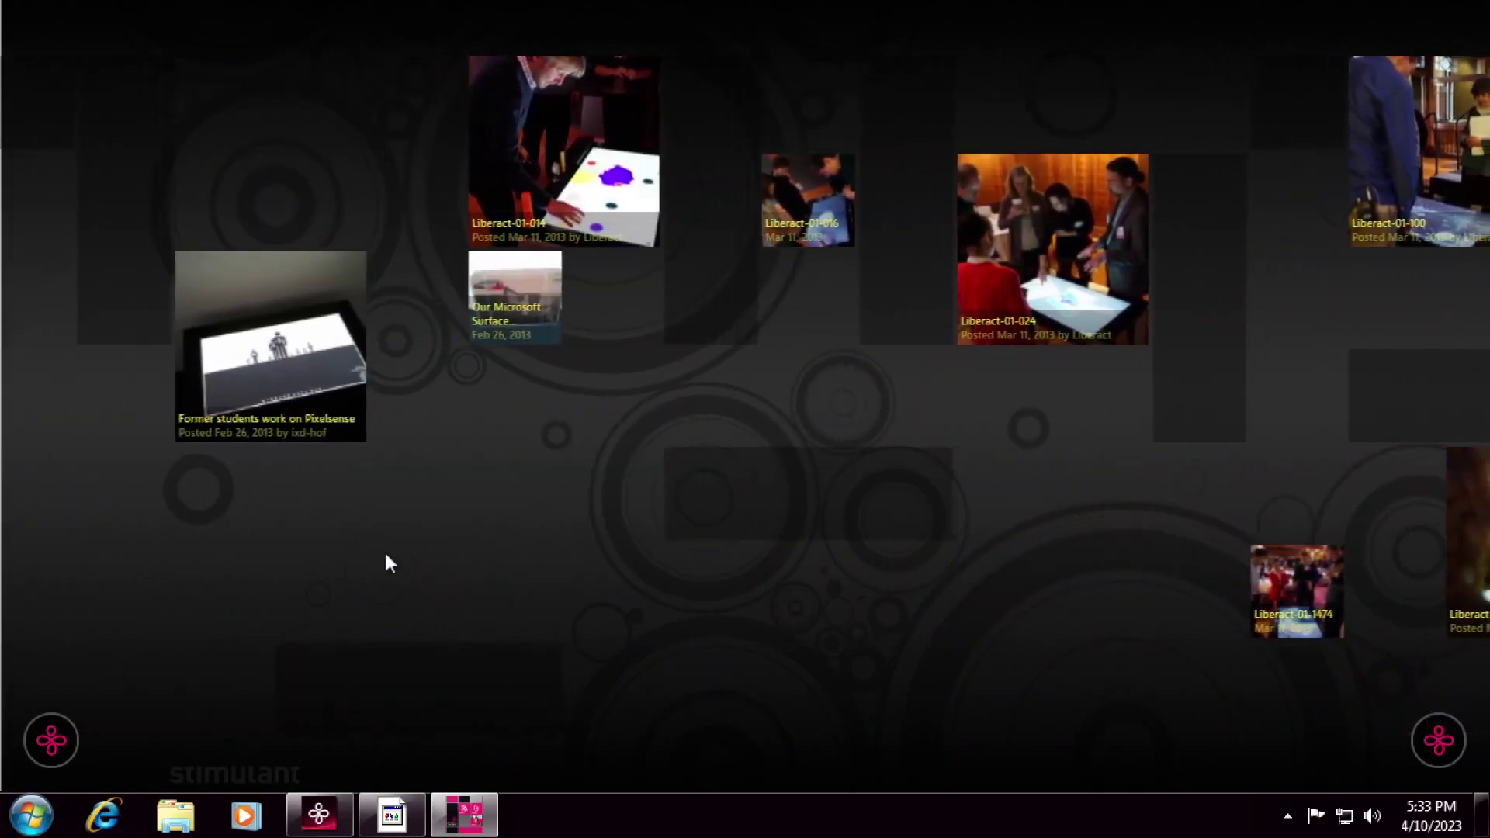
drag(385, 562, 565, 552)
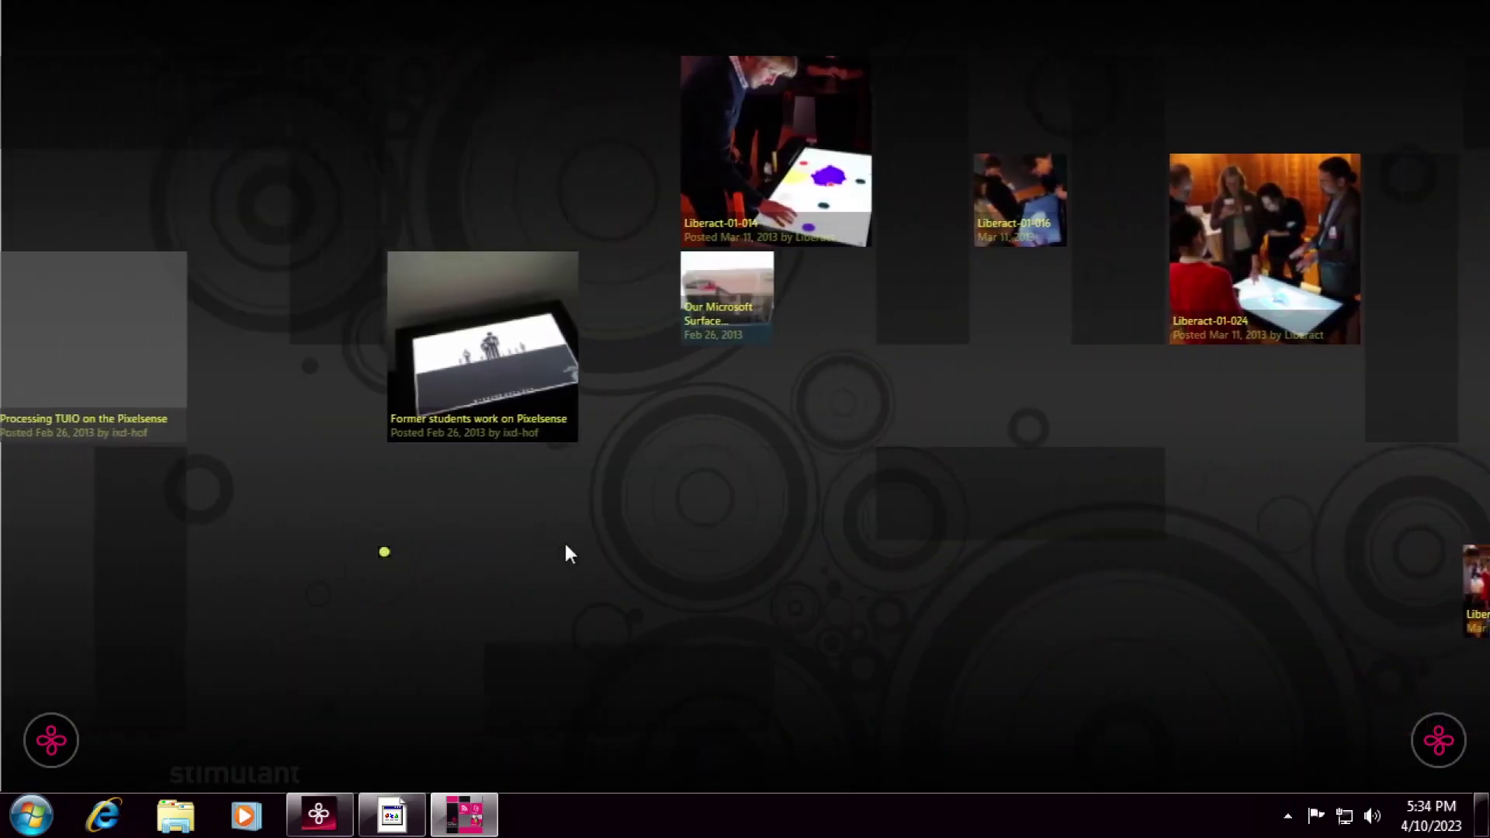
click(405, 373)
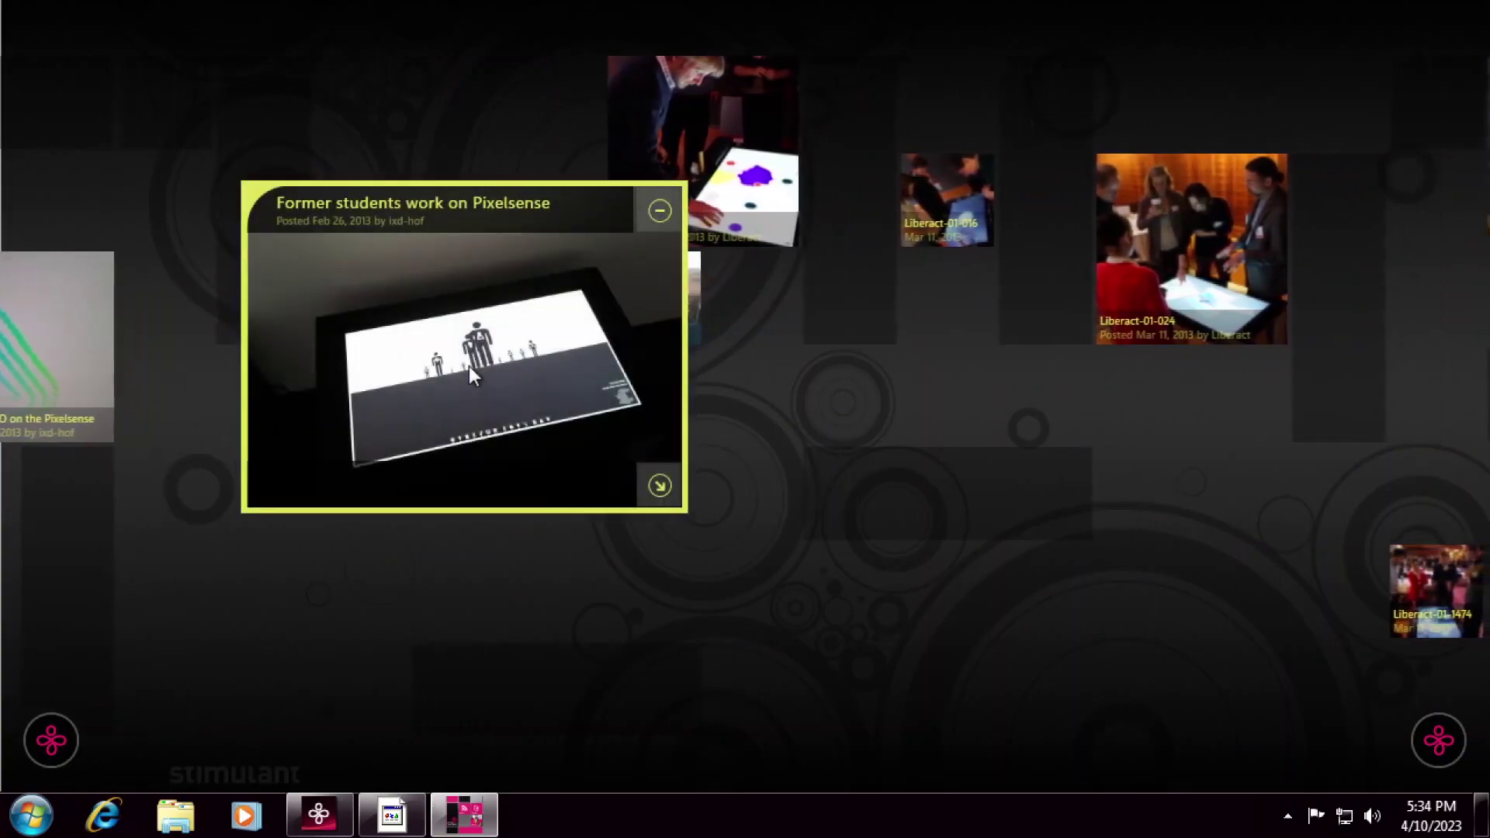
click(659, 489)
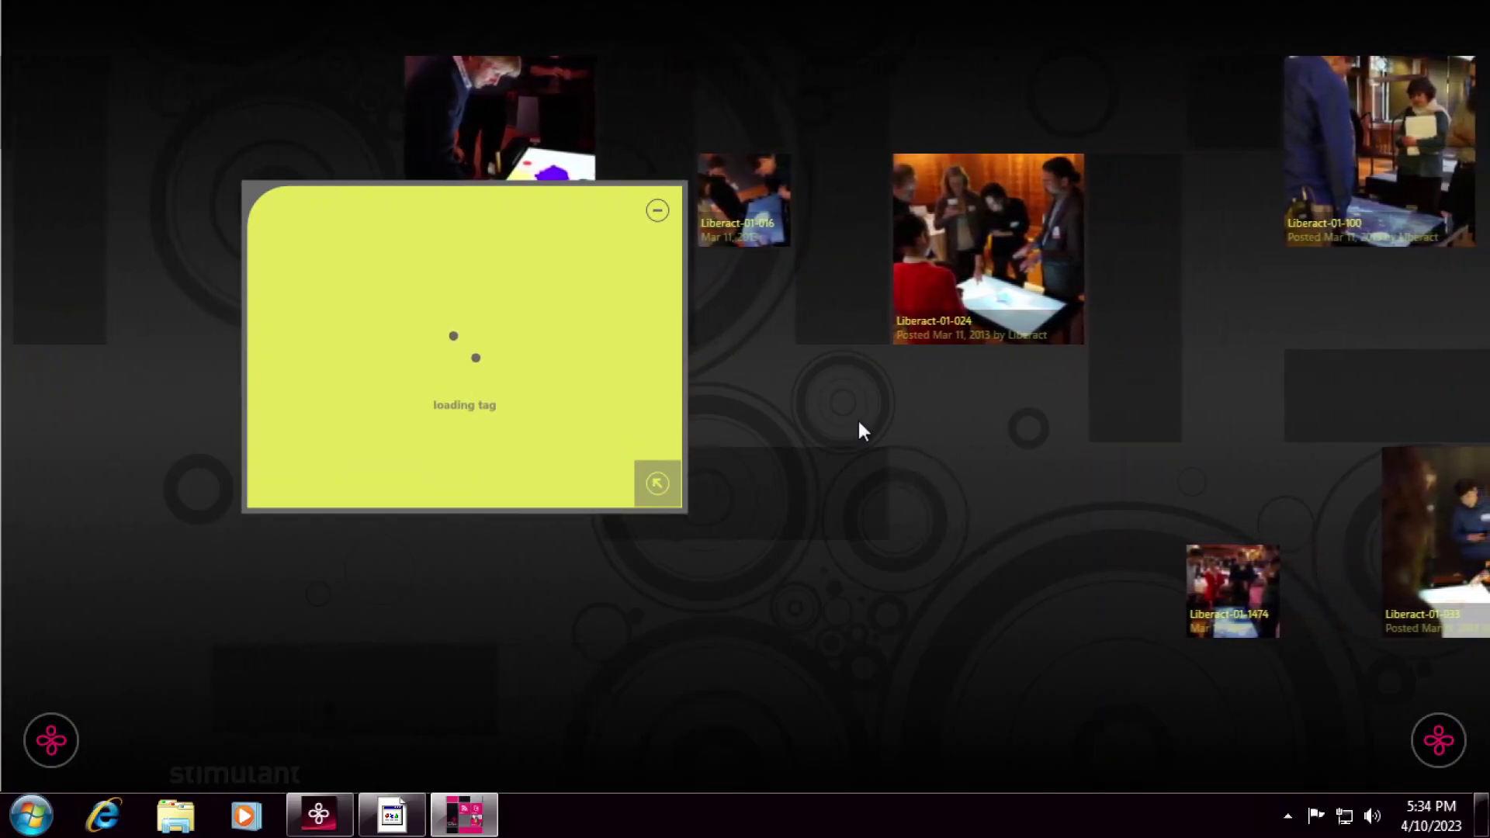
drag(1024, 425, 571, 427)
click(650, 207)
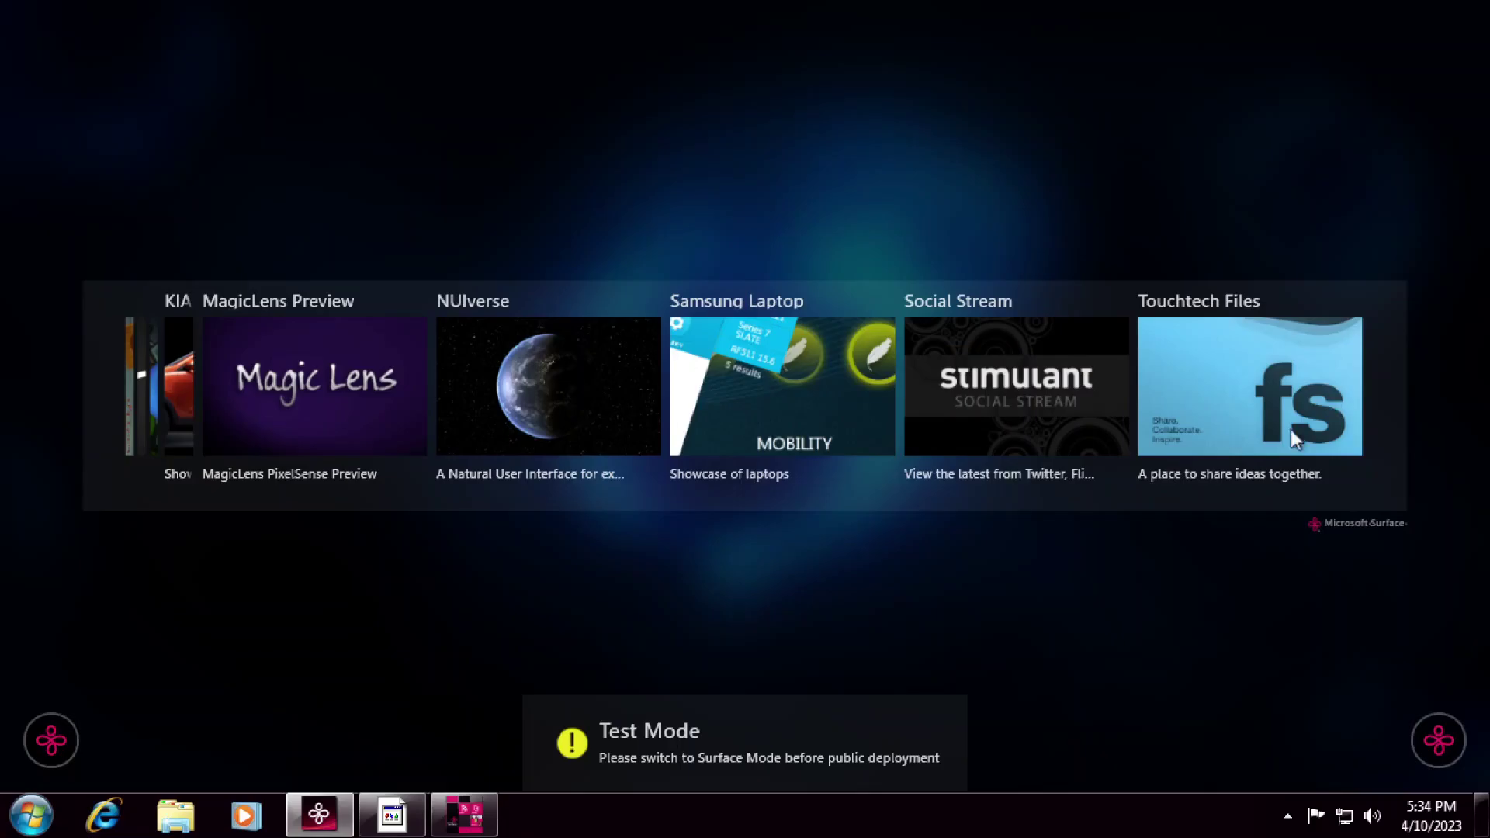
Step: Open Touchtech Files, go back at the activation message, and close the Launcher
click(1236, 429)
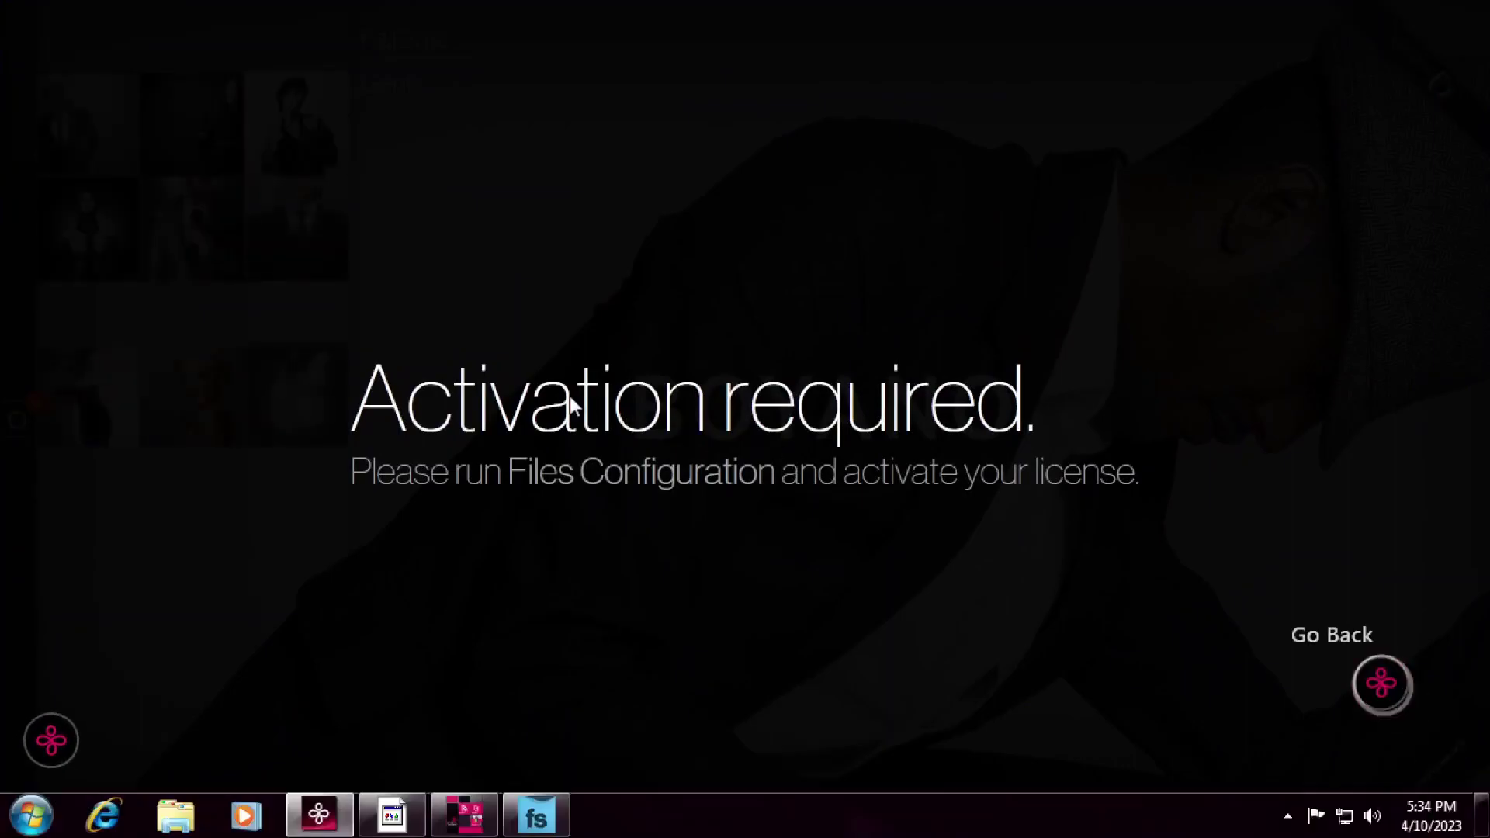
click(1383, 683)
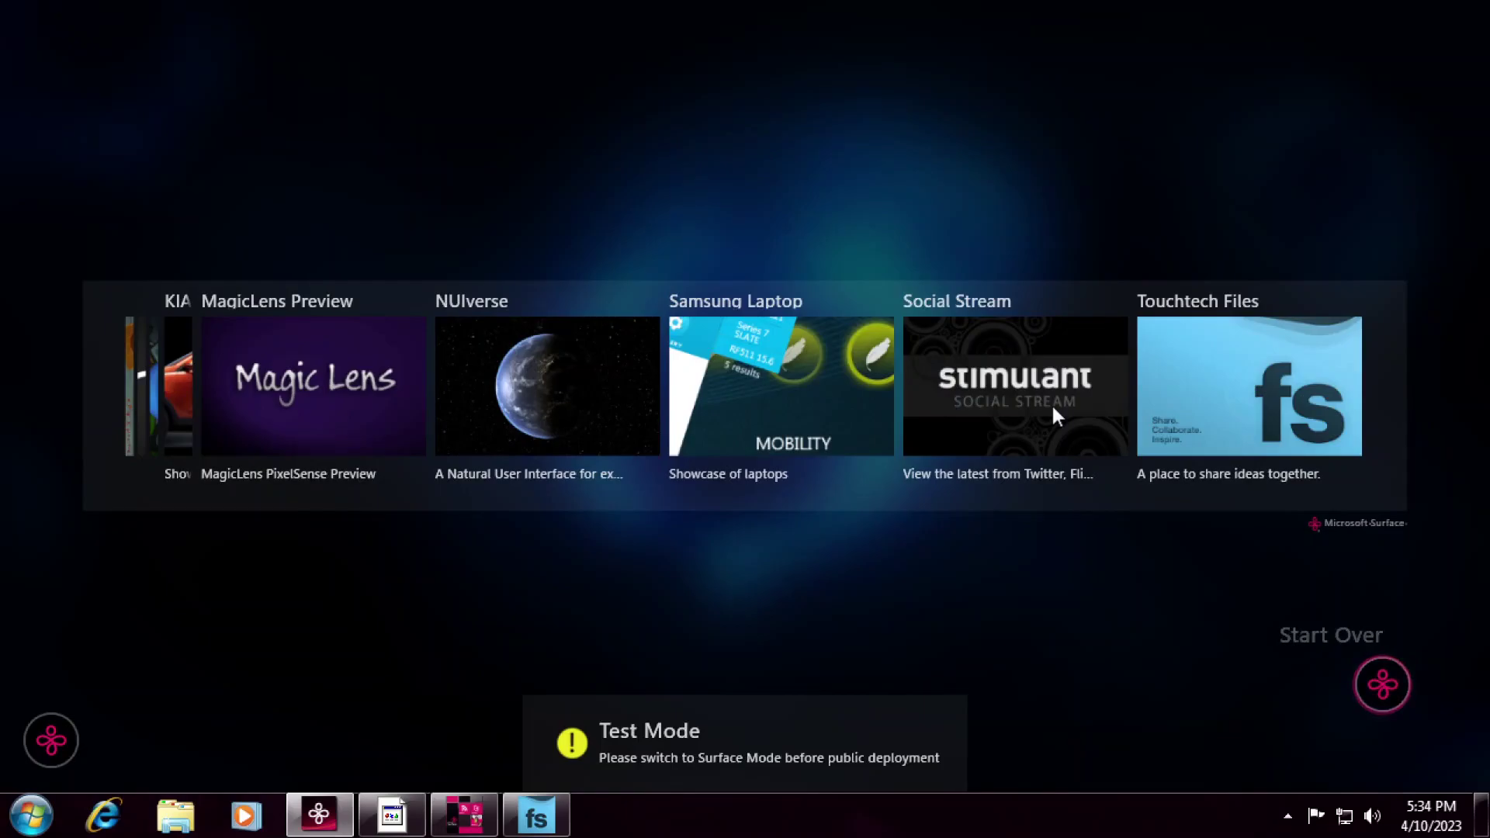
click(53, 738)
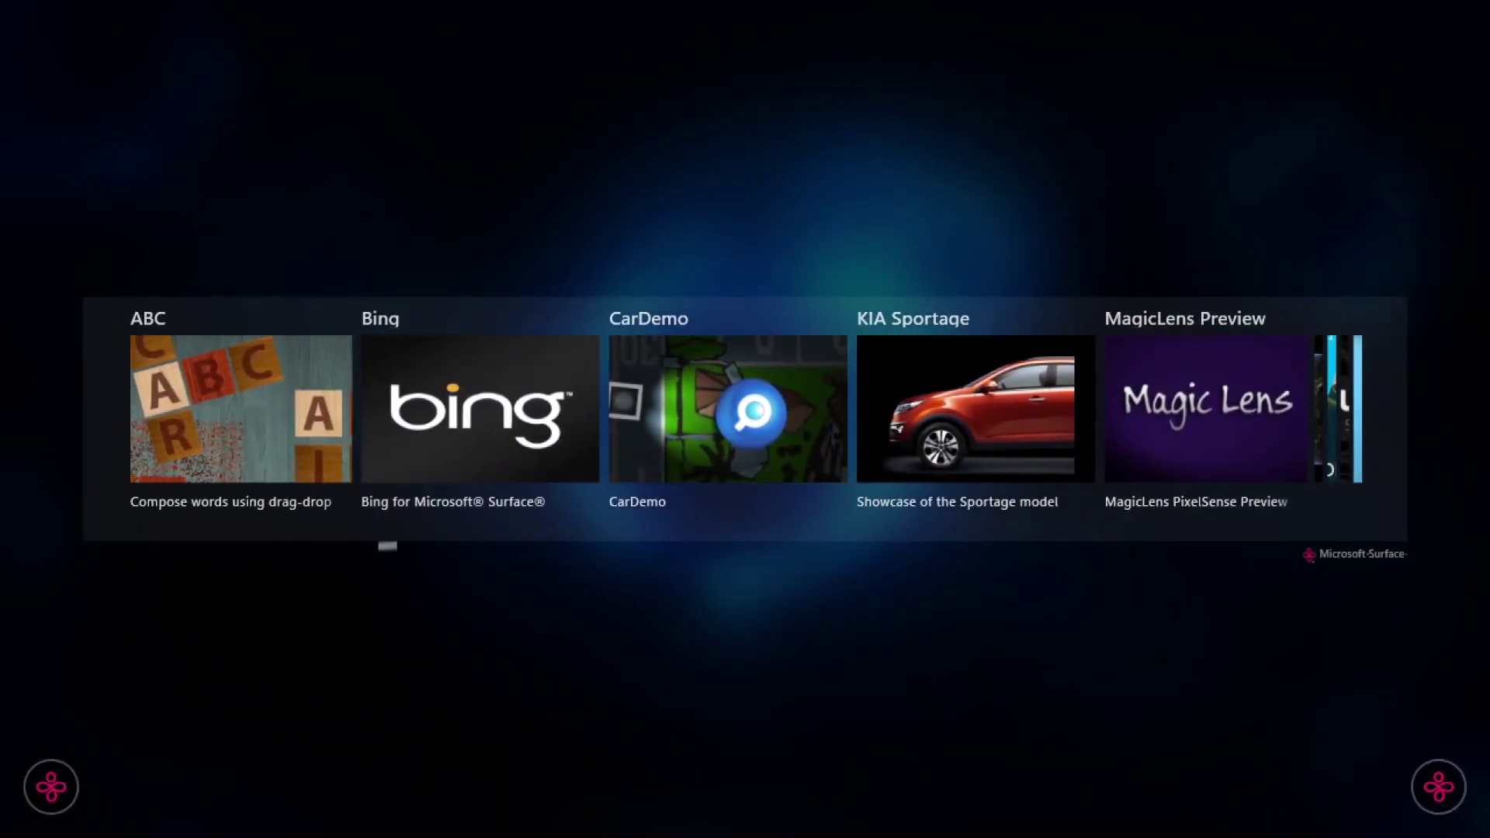
Step: Swipe the launcher strip left to reveal NUIverse, Samsung Laptop, Social Stream and Touchtech Files
drag(968, 422, 325, 421)
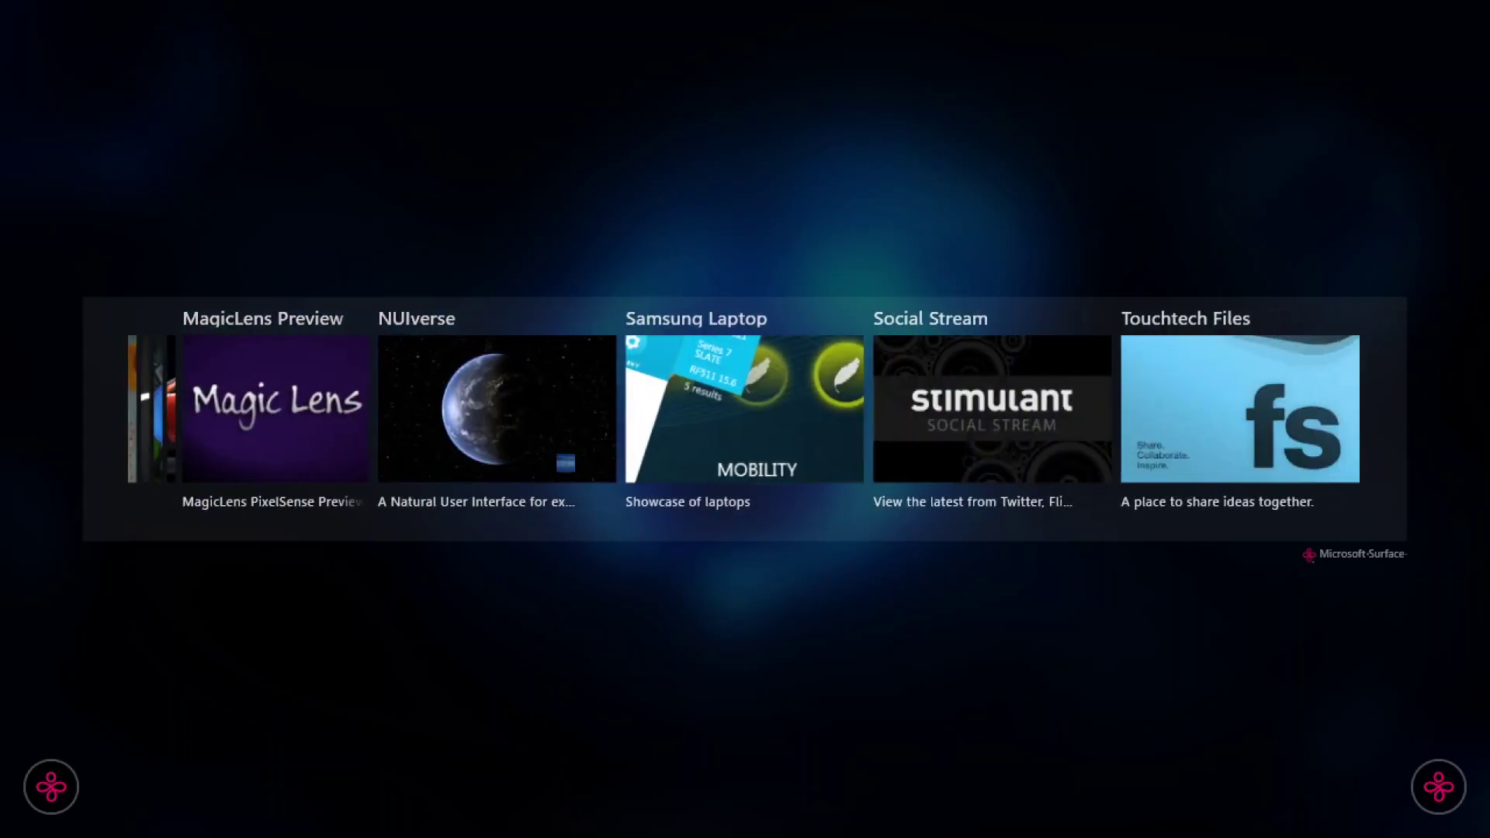